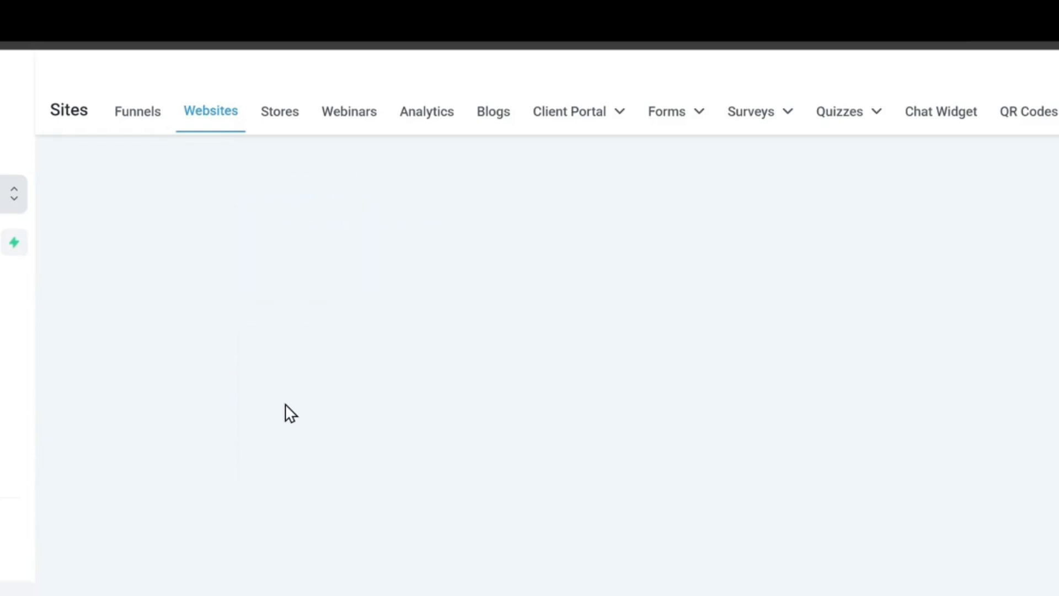
Start the Stores onboarding and examine its setup task checklist.
left_click(280, 117)
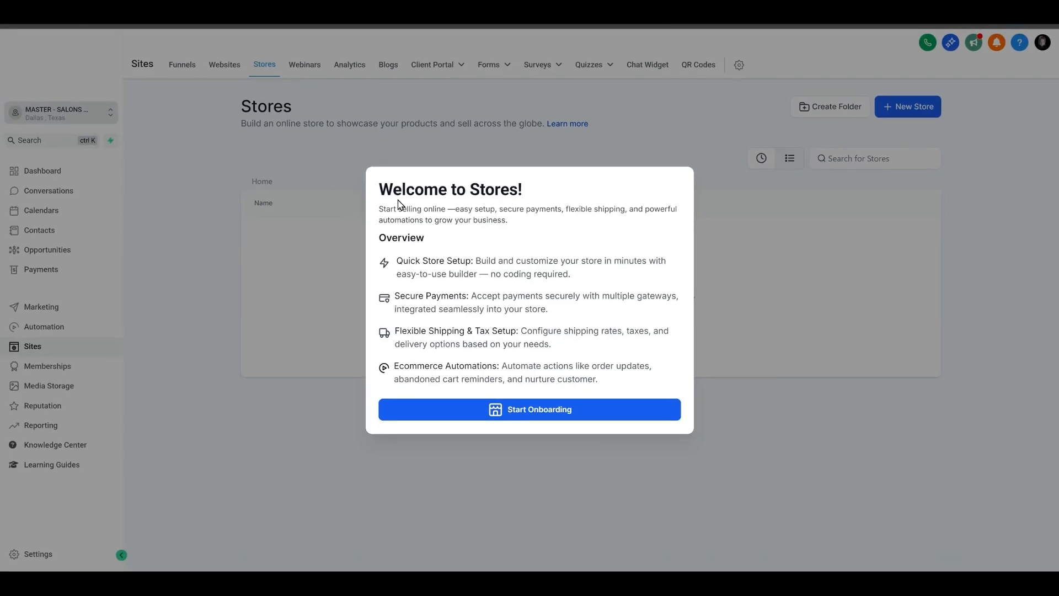
left_click(494, 411)
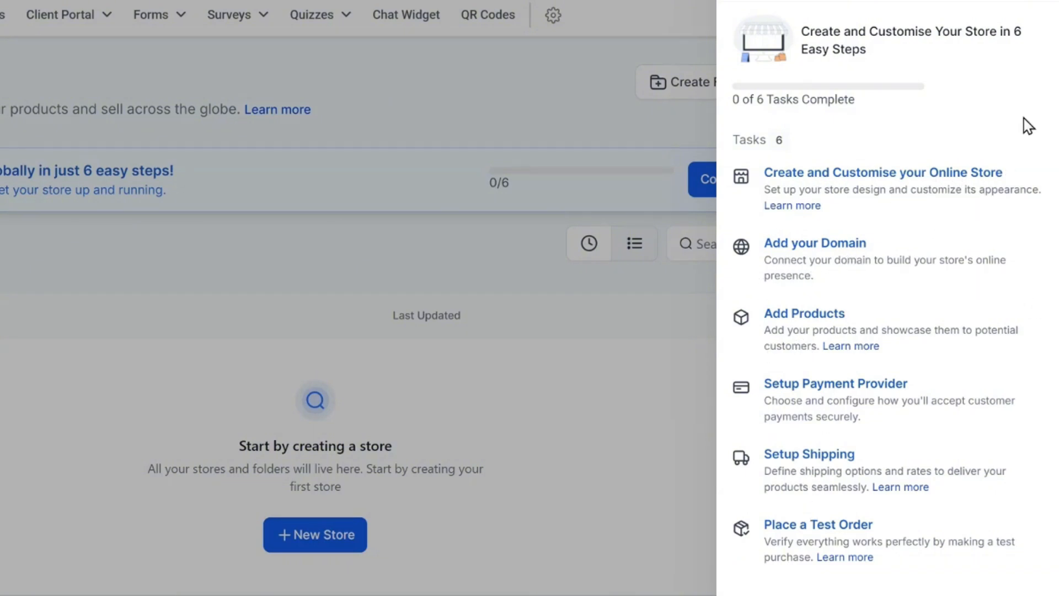
left_click(1049, 24)
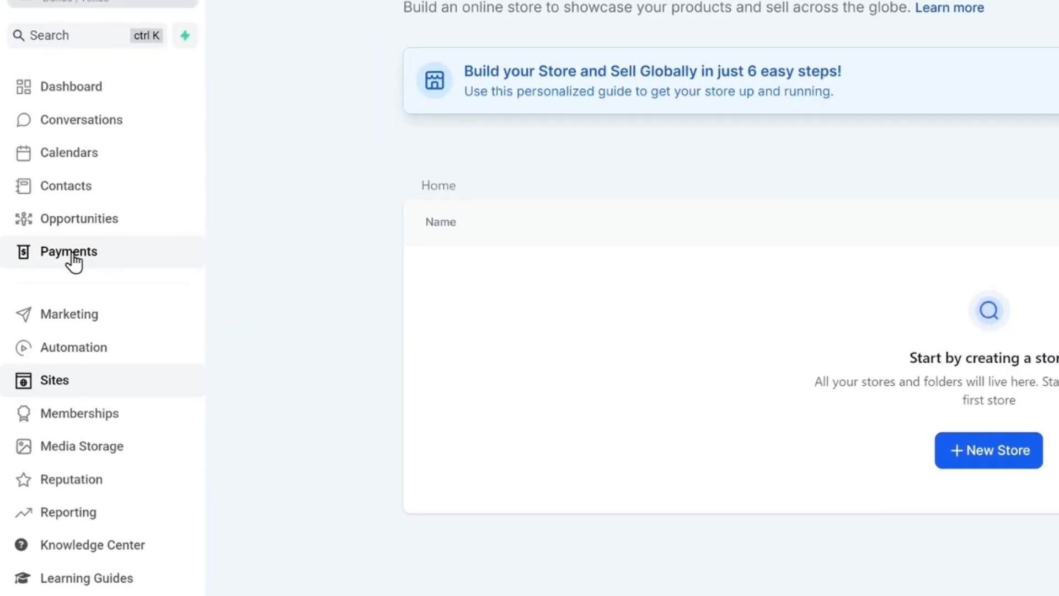
Go to the products area of Payments and start creating a new product.
left_click(47, 266)
mouse_move(932, 26)
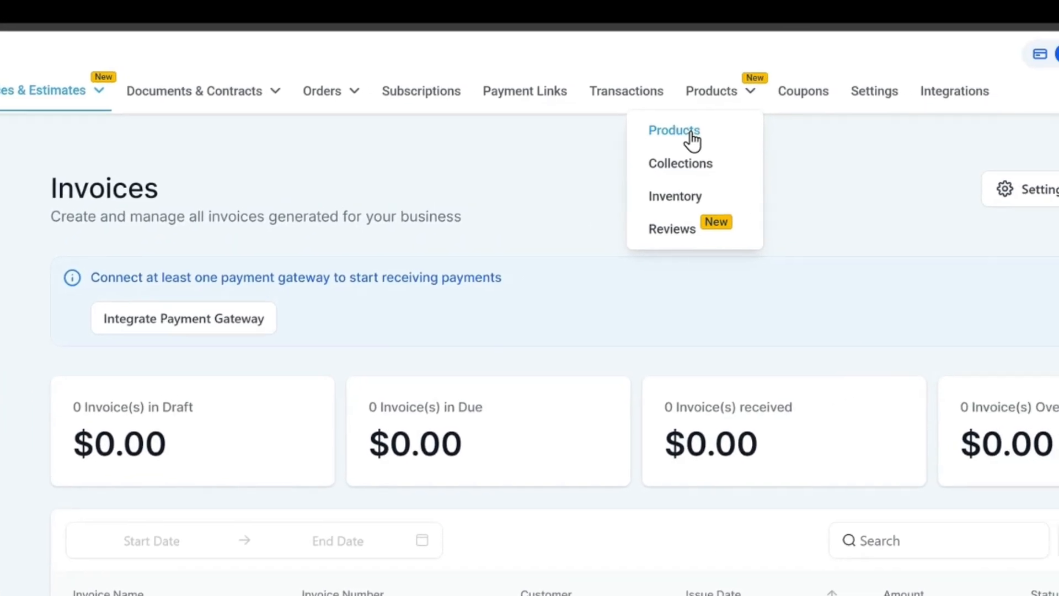
left_click(692, 141)
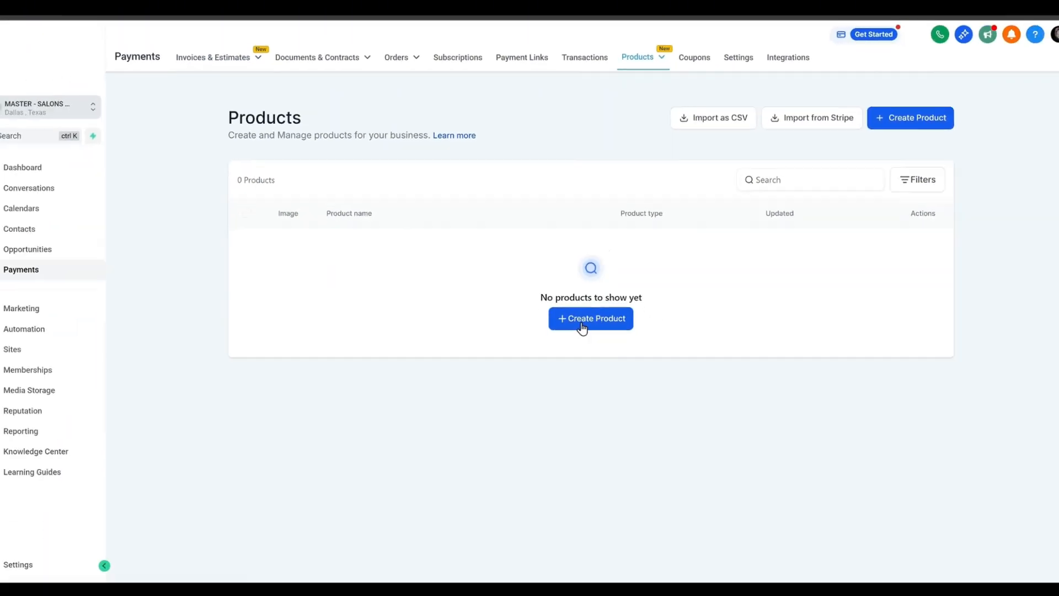
left_click(582, 315)
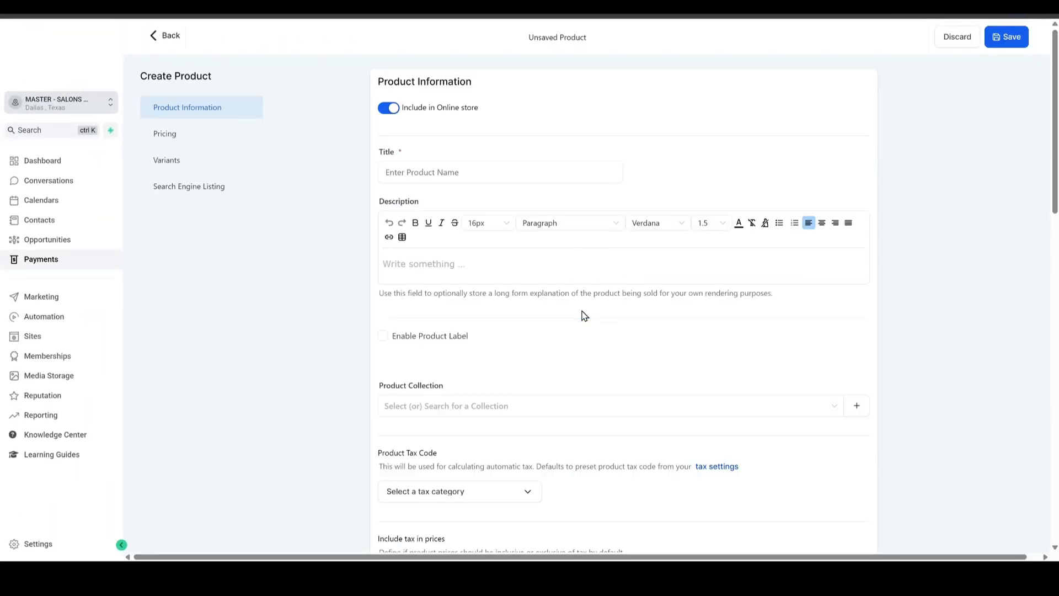
Switch the product's inclusion in the online store off and back on.
left_click(387, 110)
left_click(391, 109)
left_click_drag(485, 112, 406, 110)
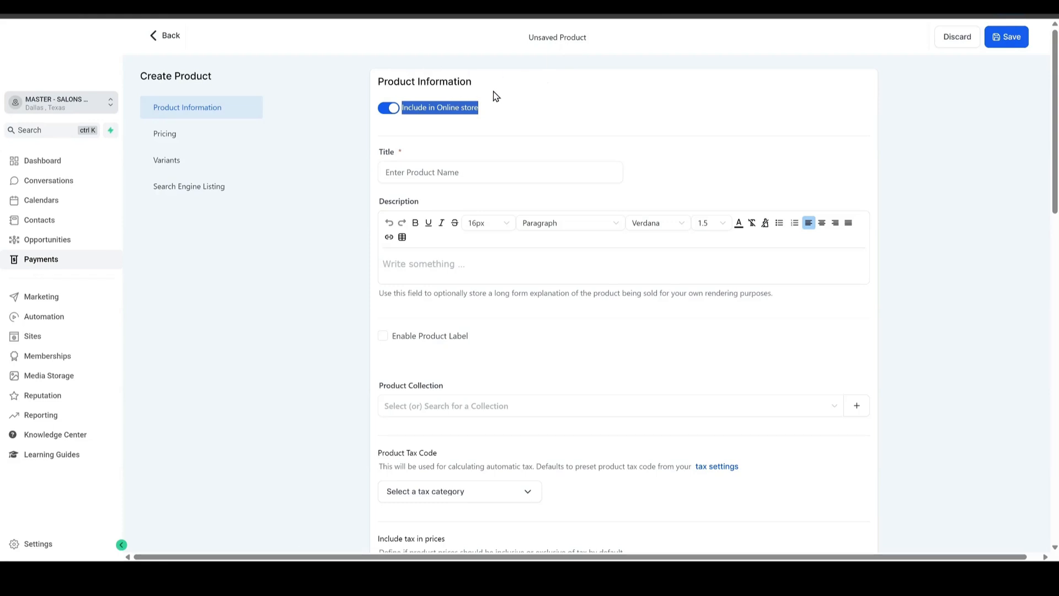
left_click(386, 111)
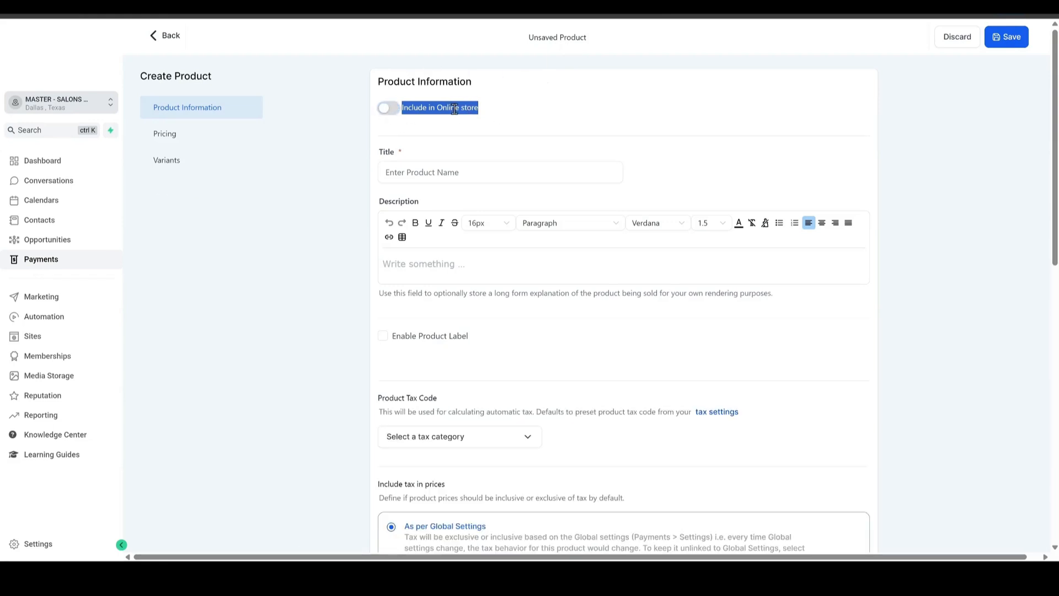
left_click(392, 112)
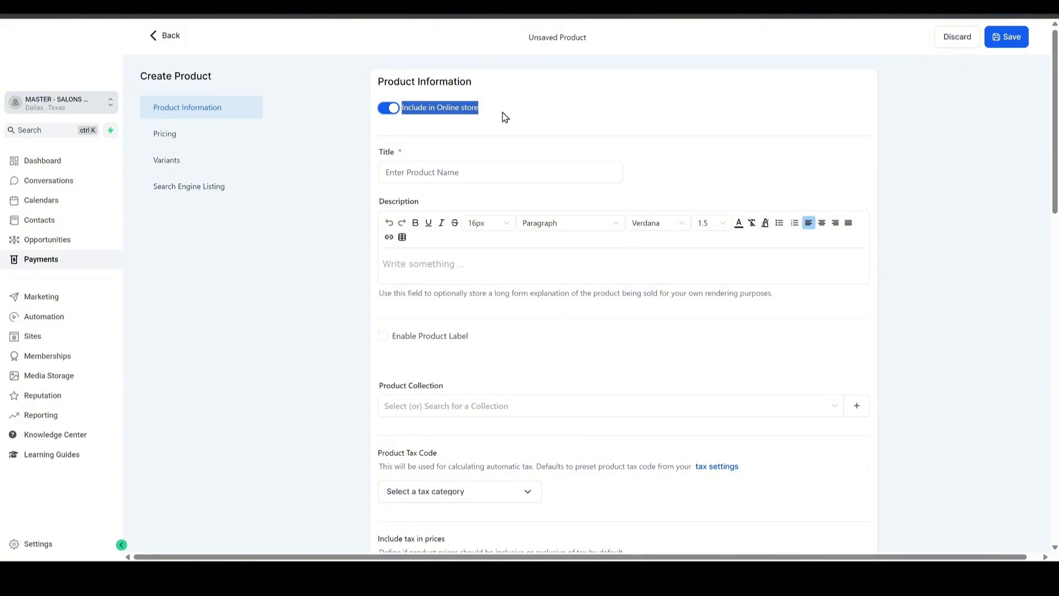
Title the product "CANVA DOWNLOAD - DIGITAL PRODUCT" and describe it as "100 TEMPLATES".
left_click(403, 172)
type("C")
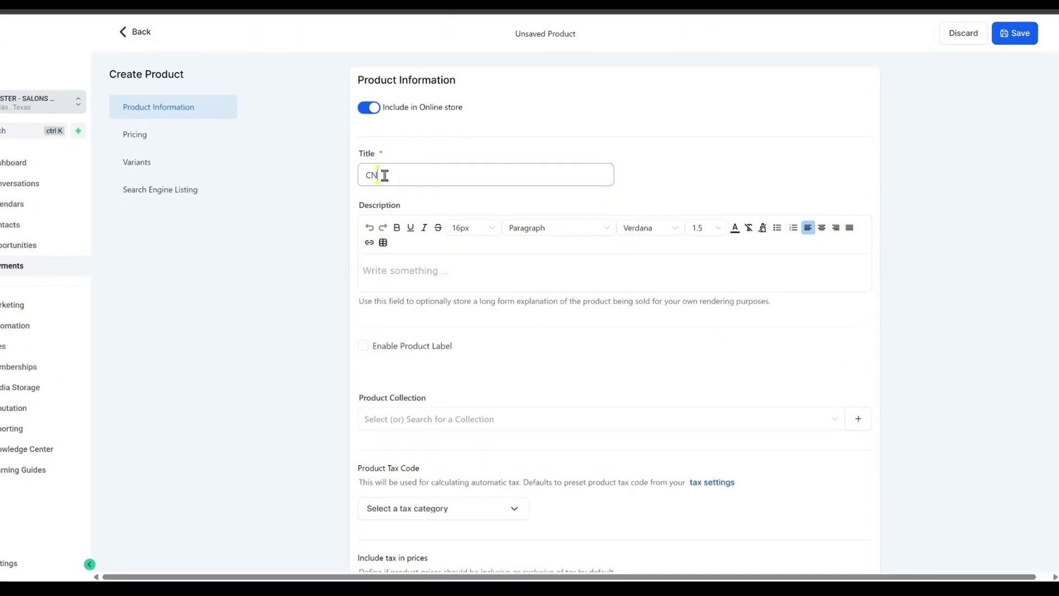
type("ANVA DOWNLOAD - DIGITAL PRODUCT")
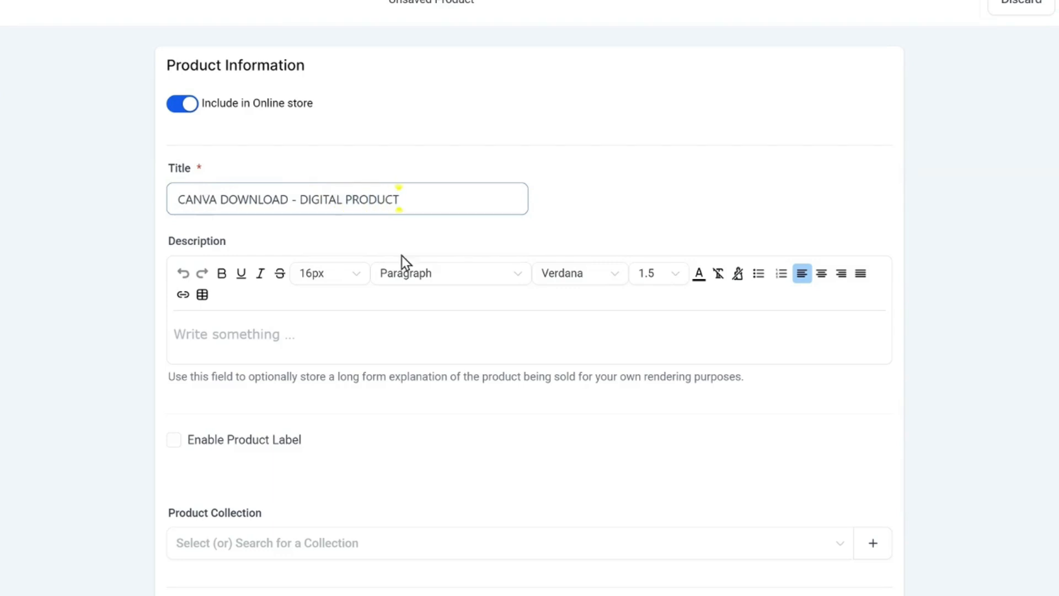
left_click(362, 330)
type("100")
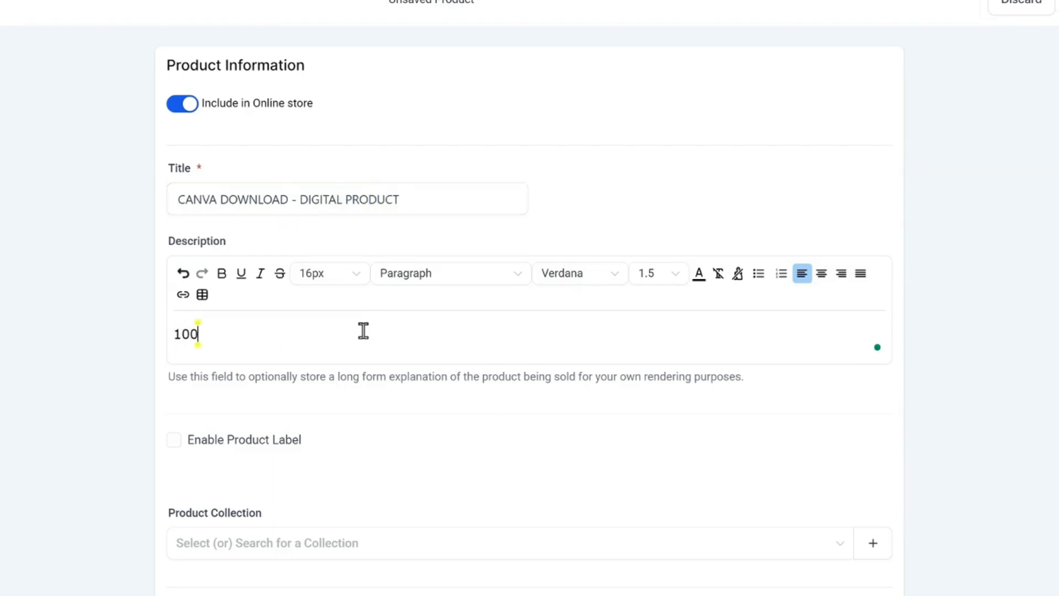
type(" TEMPLATES")
Examine the product's label, collection, tax and online store options.
scroll(454, 384, "down", 3)
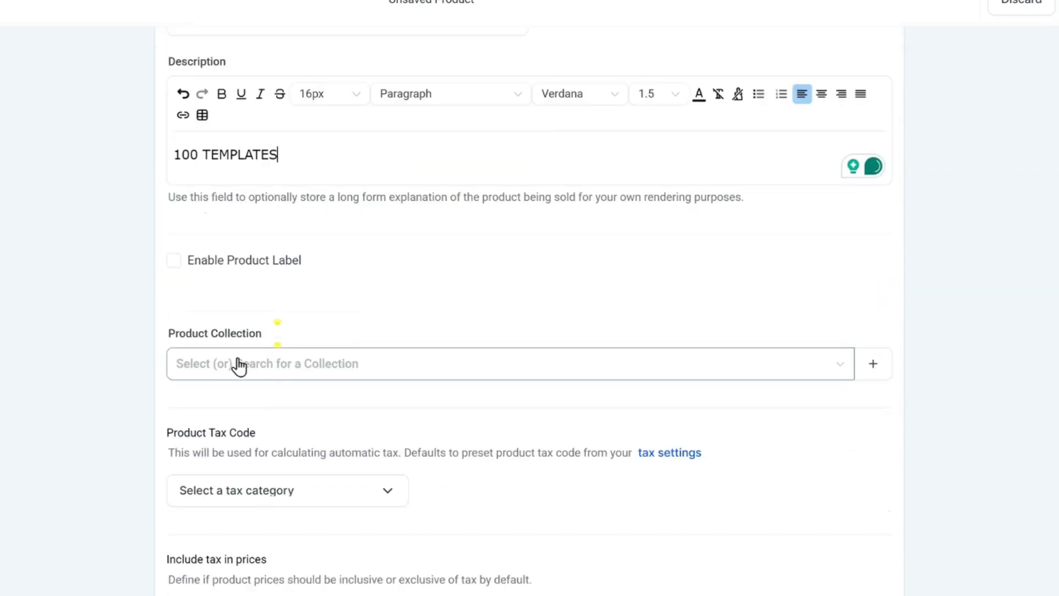
left_click(255, 373)
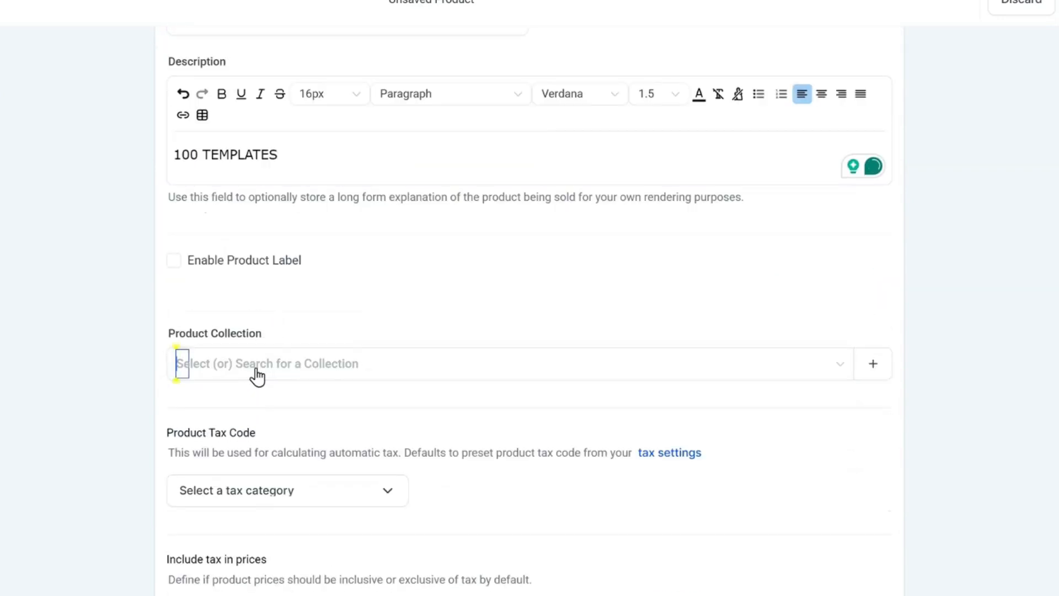
left_click(346, 310)
scroll(338, 309, "up", 3)
left_click(193, 197)
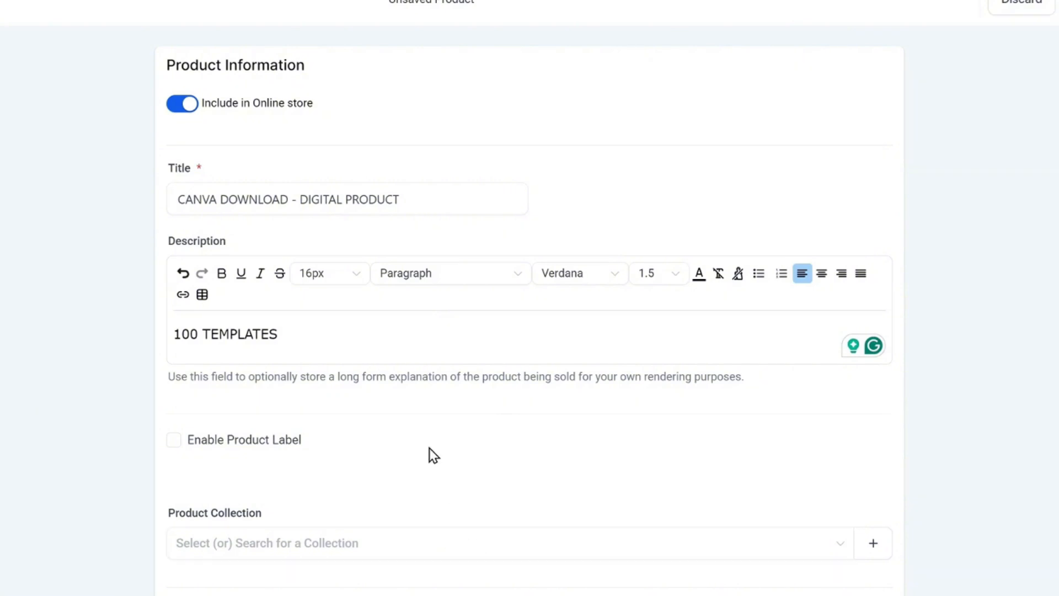
scroll(425, 457, "down", 1)
scroll(421, 455, "down", 7)
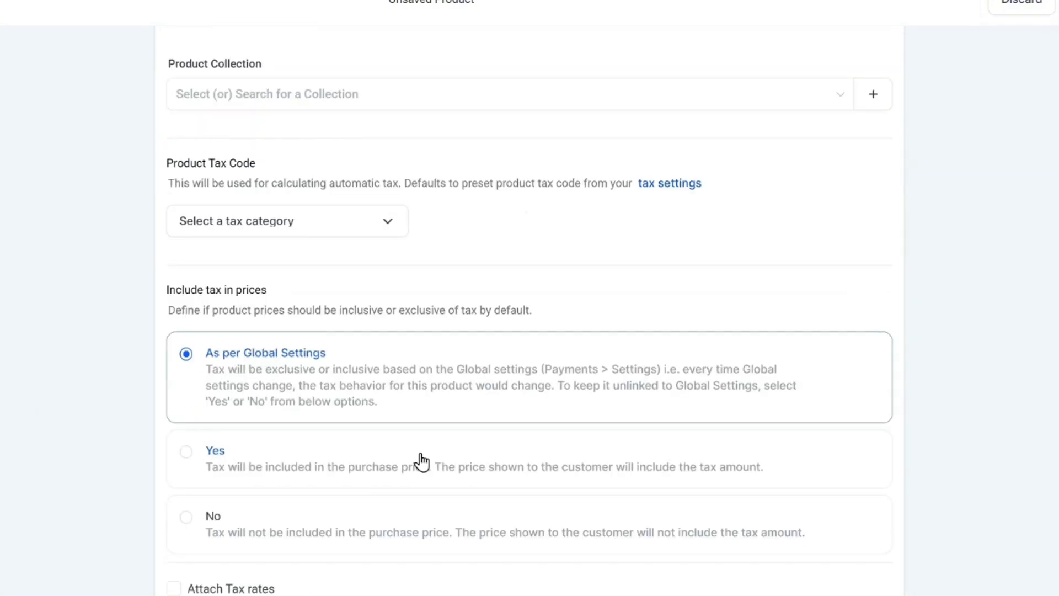
scroll(422, 462, "down", 2)
scroll(477, 481, "up", 10)
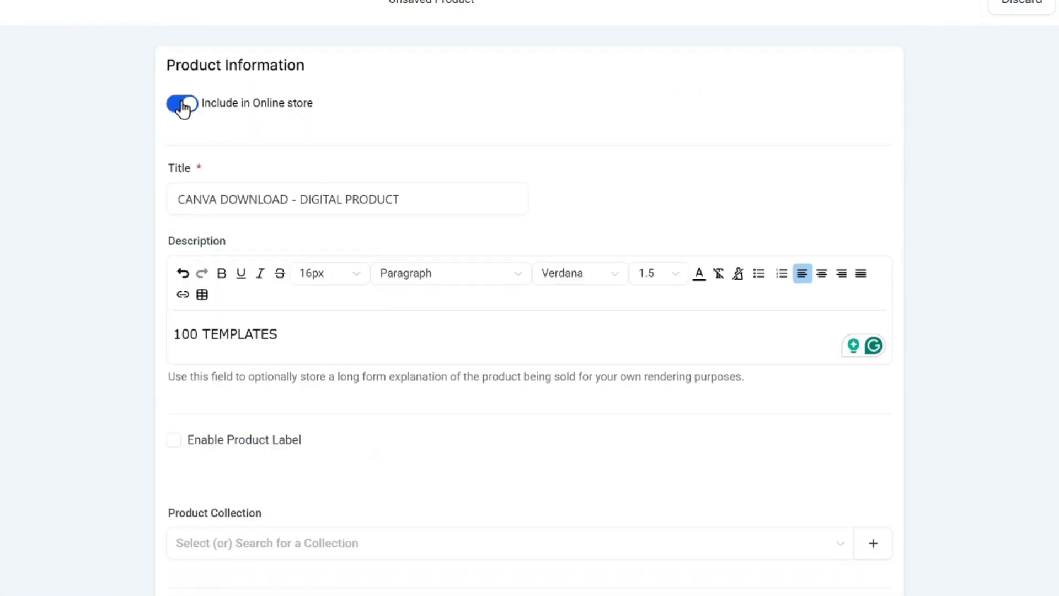
scroll(650, 552, "down", 10)
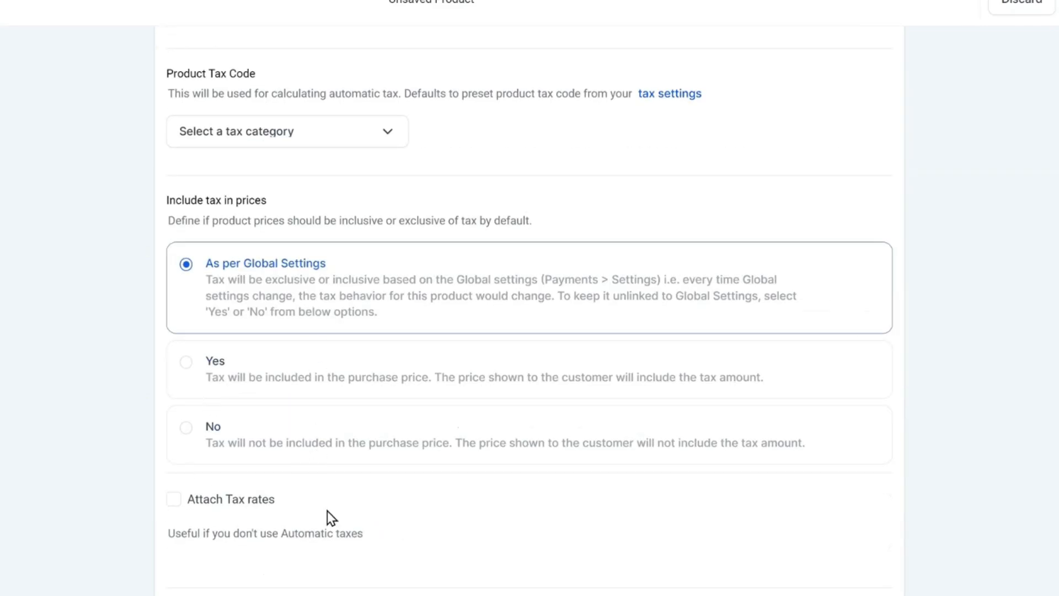
Set the product's one-time price to 27.00 USD and save the product.
scroll(487, 381, "down", 8)
left_click(596, 449)
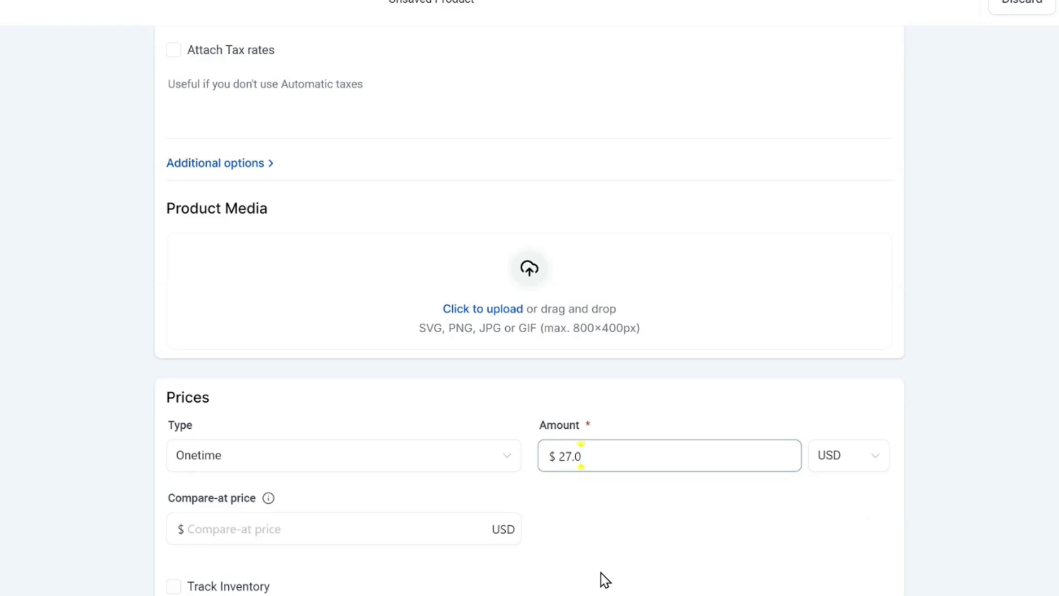
scroll(790, 537, "down", 4)
scroll(581, 455, "down", 4)
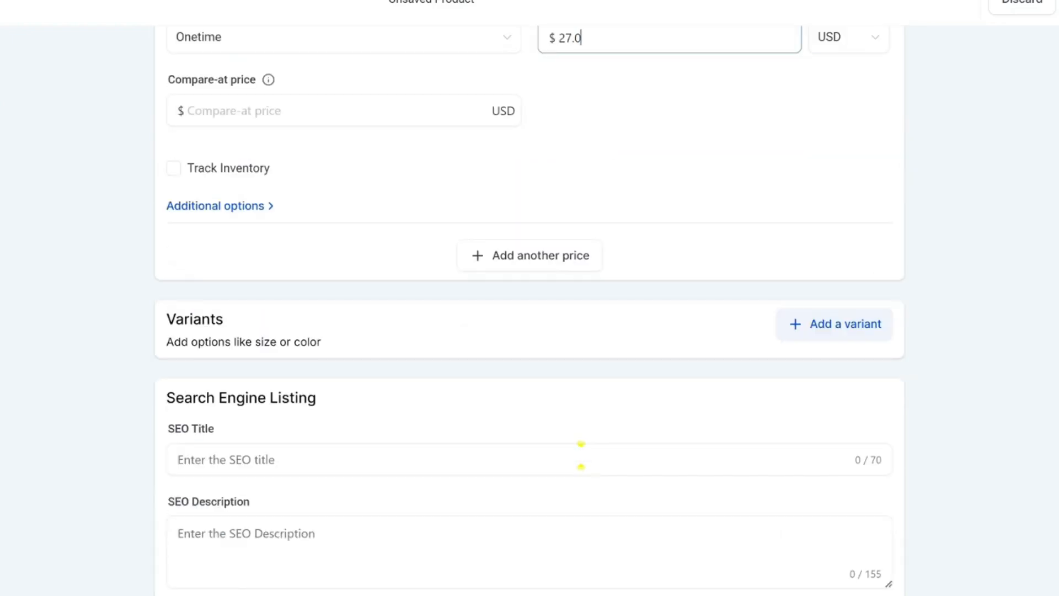
left_click(530, 255)
left_click(177, 184)
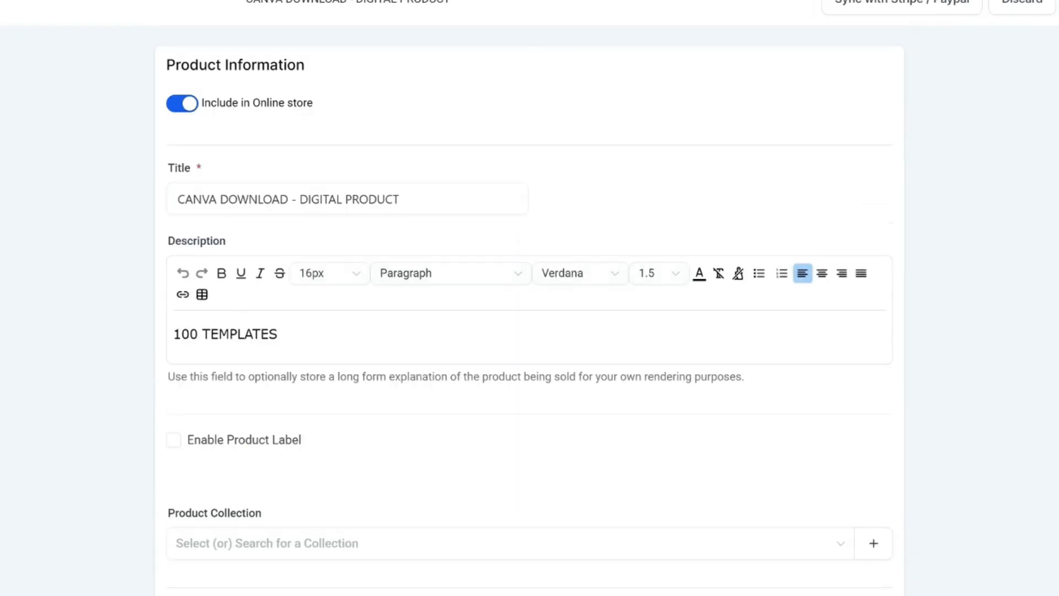
Open the details of the product's price and set its delivery type to Digital Product.
scroll(85, 146, "down", 14)
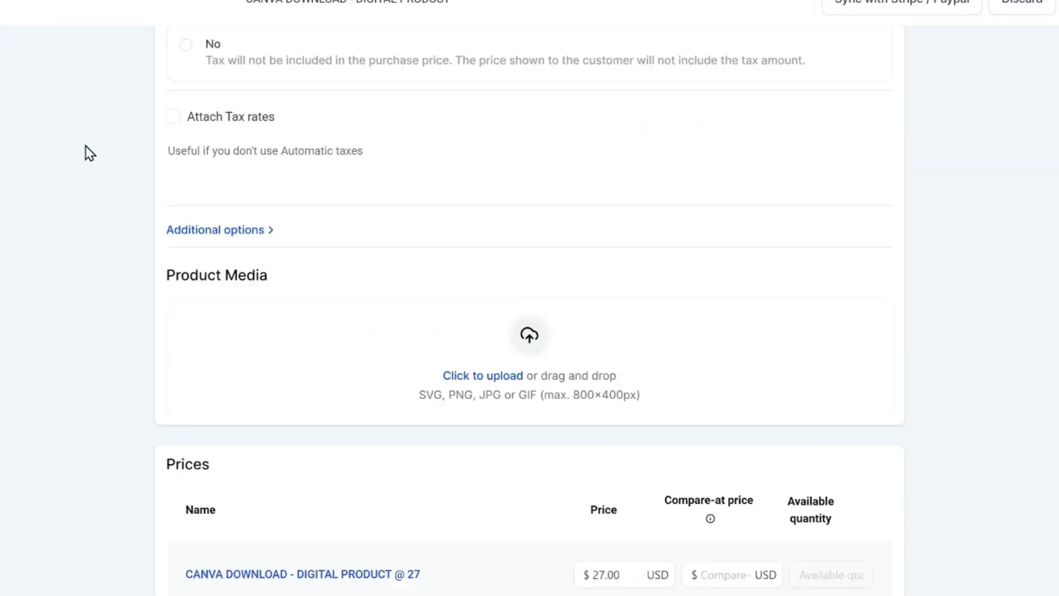
scroll(85, 146, "down", 7)
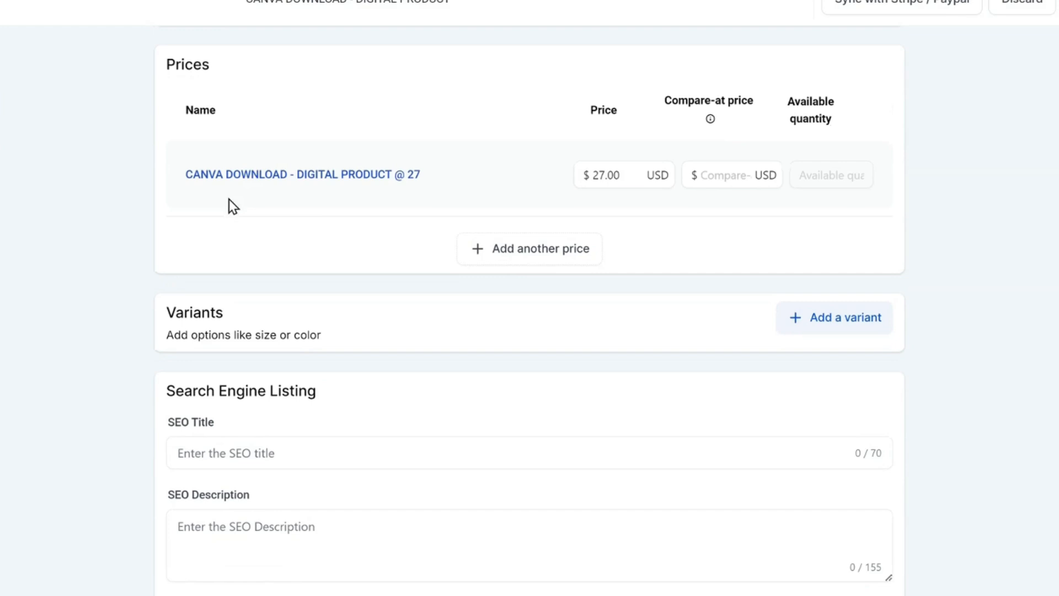
left_click(311, 178)
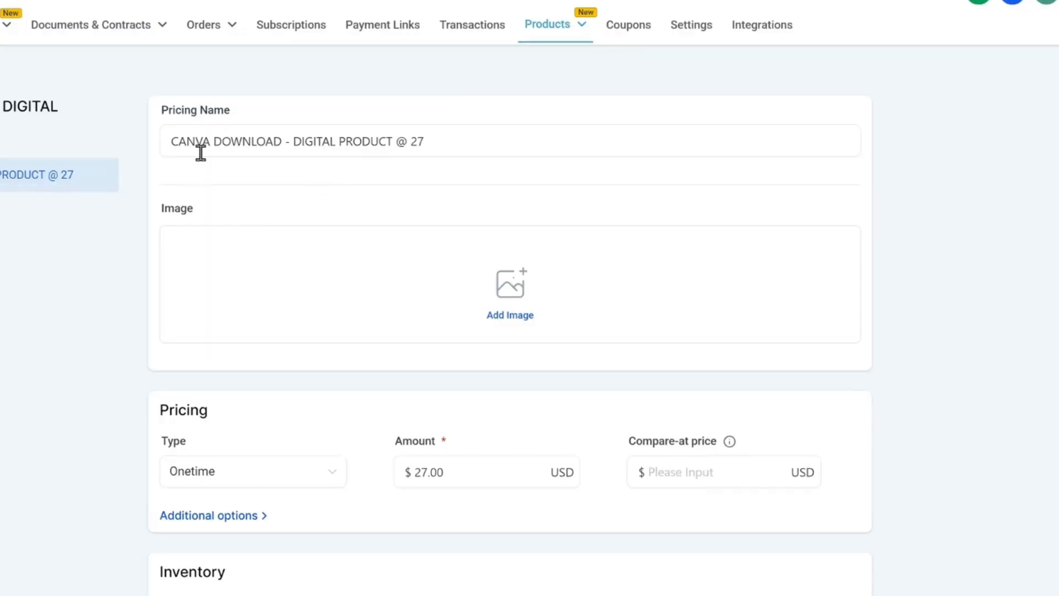
scroll(442, 392, "down", 6)
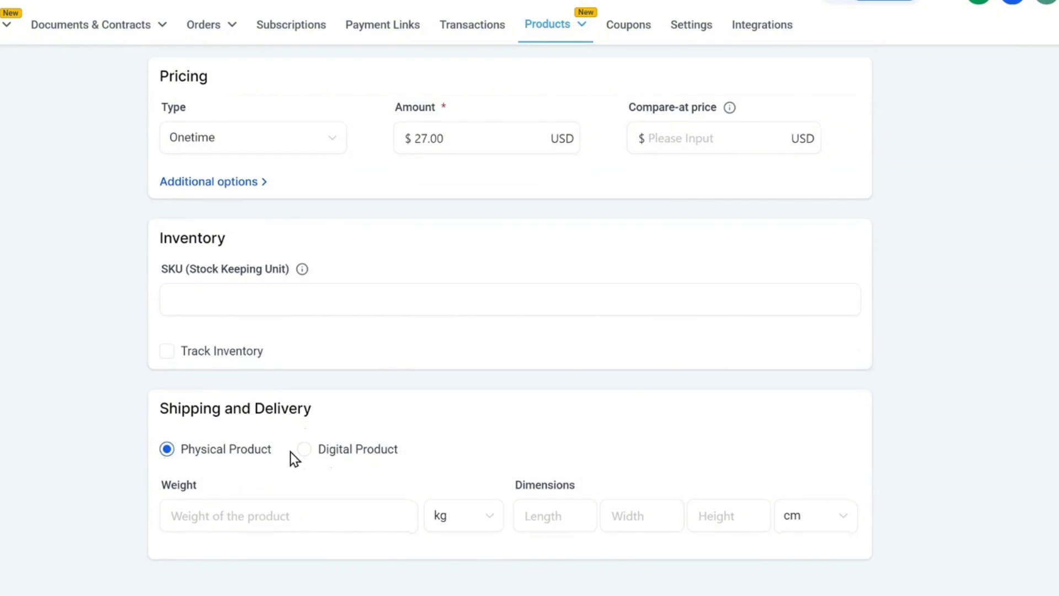
left_click(304, 449)
scroll(809, 445, "down", 3)
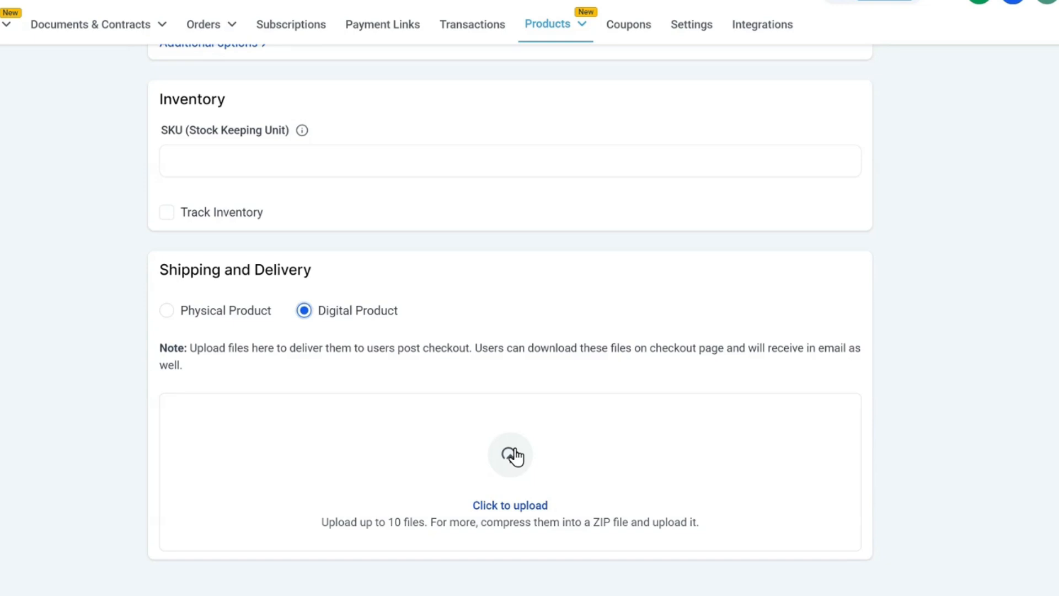
scroll(736, 557, "up", 3)
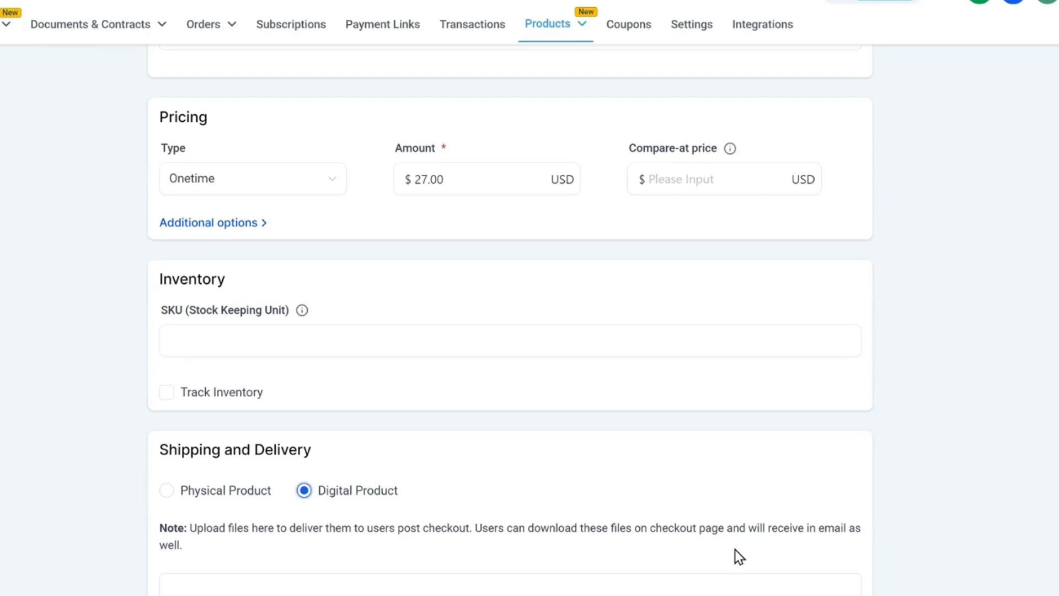
scroll(733, 551, "up", 5)
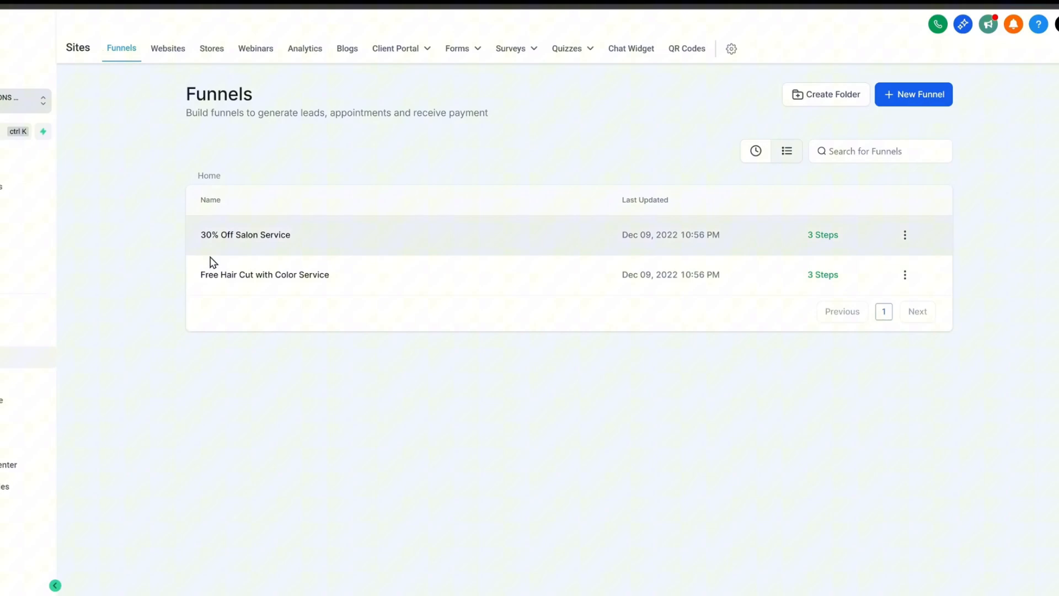
Create a new blank funnel named "DIGITAL DOWNLOAD".
left_click(914, 94)
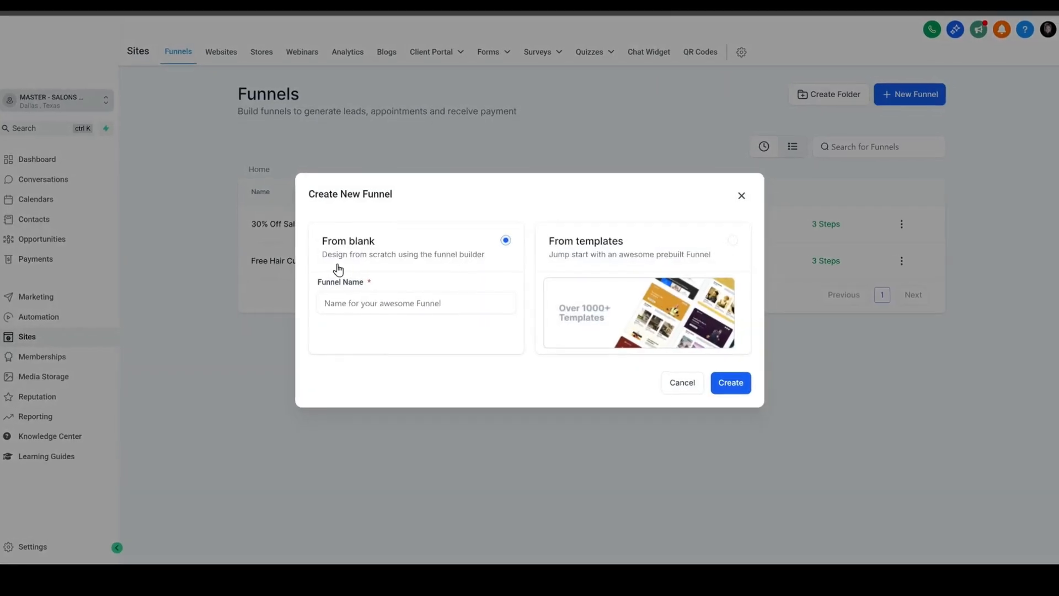
left_click(359, 303)
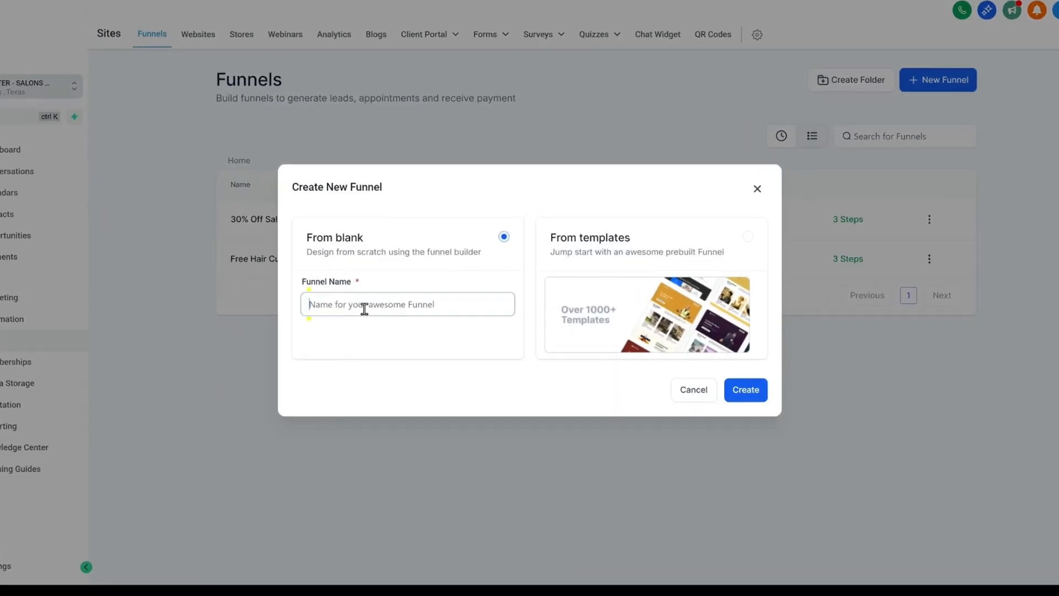
type("DIGITAL DOWNLOAD")
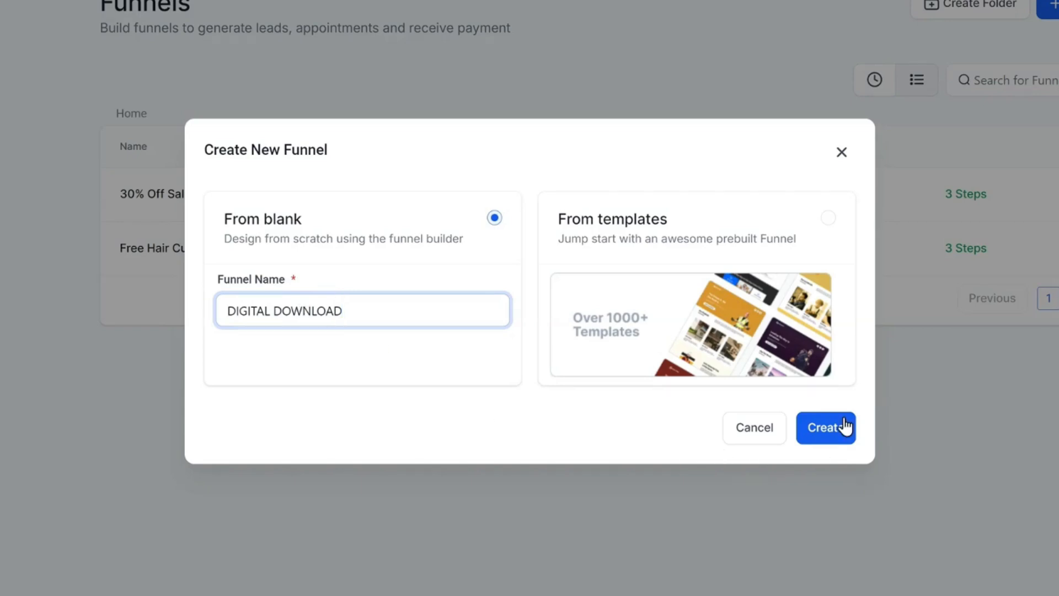
left_click(844, 421)
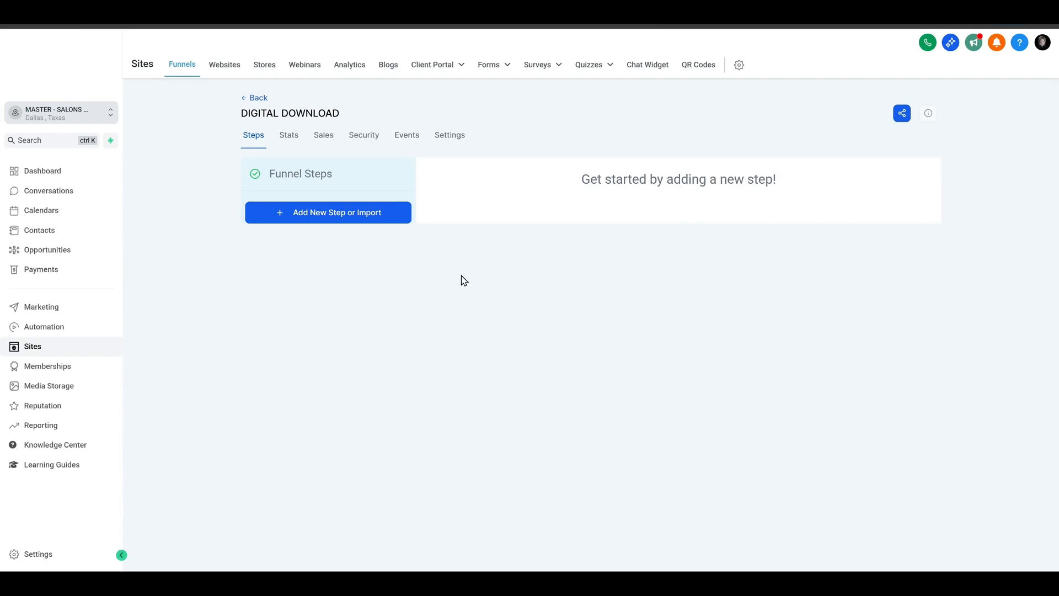
Add a funnel step named "DIGITAL DOWNLOAD" with the path /canva-template.
left_click(313, 226)
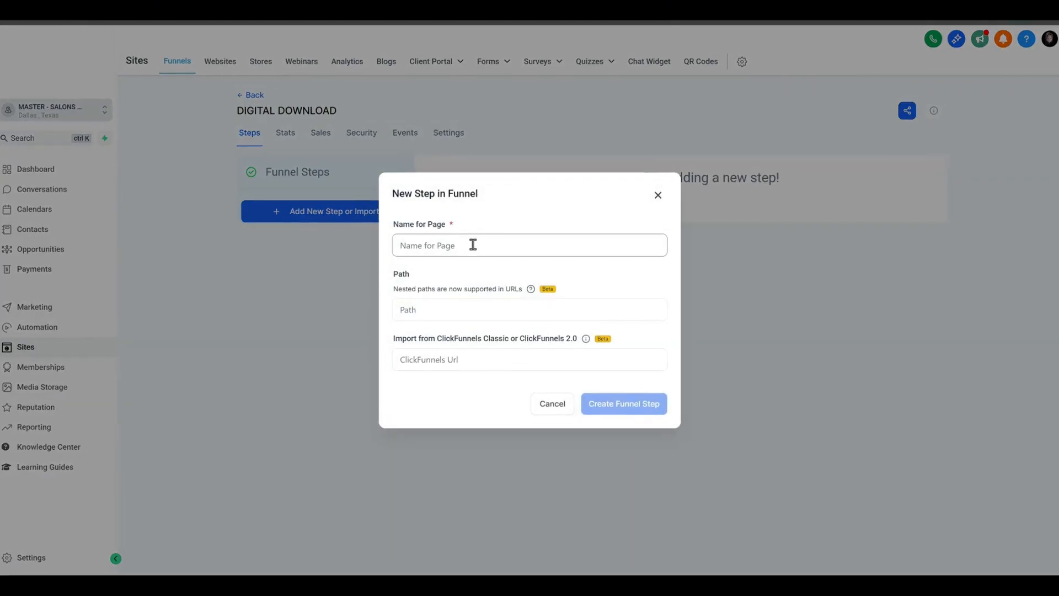
type("DIGITAL DOWNLOAD")
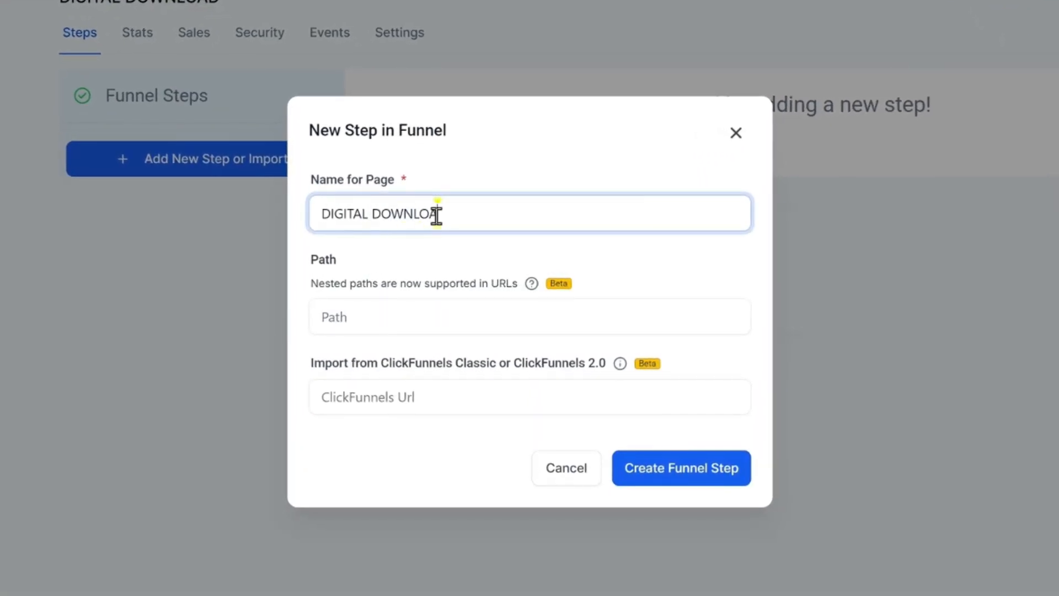
left_click(431, 312)
type("/digital-")
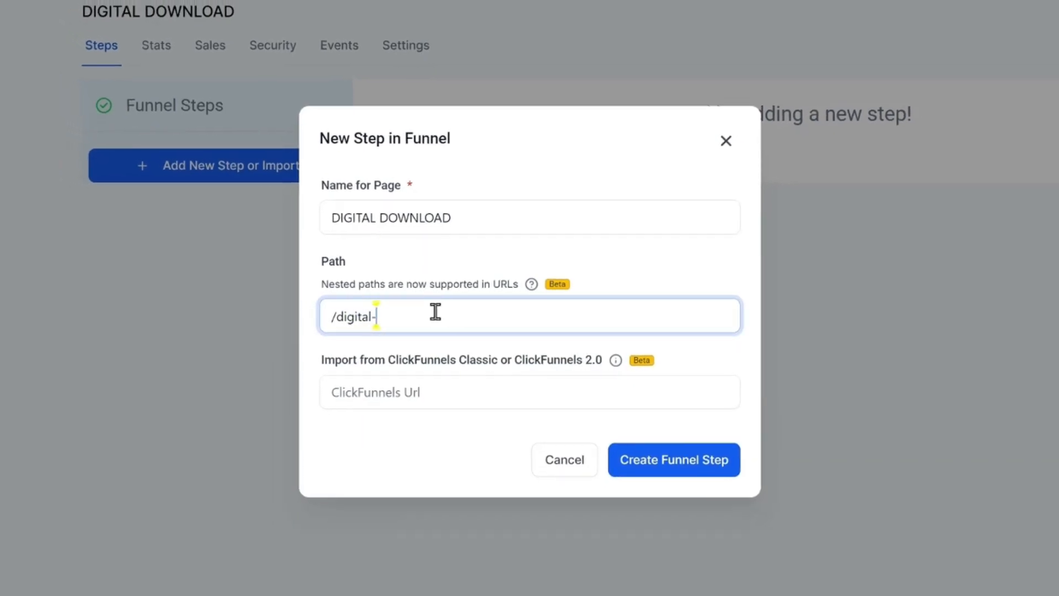
key("BackSpace")
key("BackSpace")
key("BackSpace")
key("BackSpace")
key("BackSpace")
key("BackSpace")
key("BackSpace")
key("BackSpace")
type("canva-t")
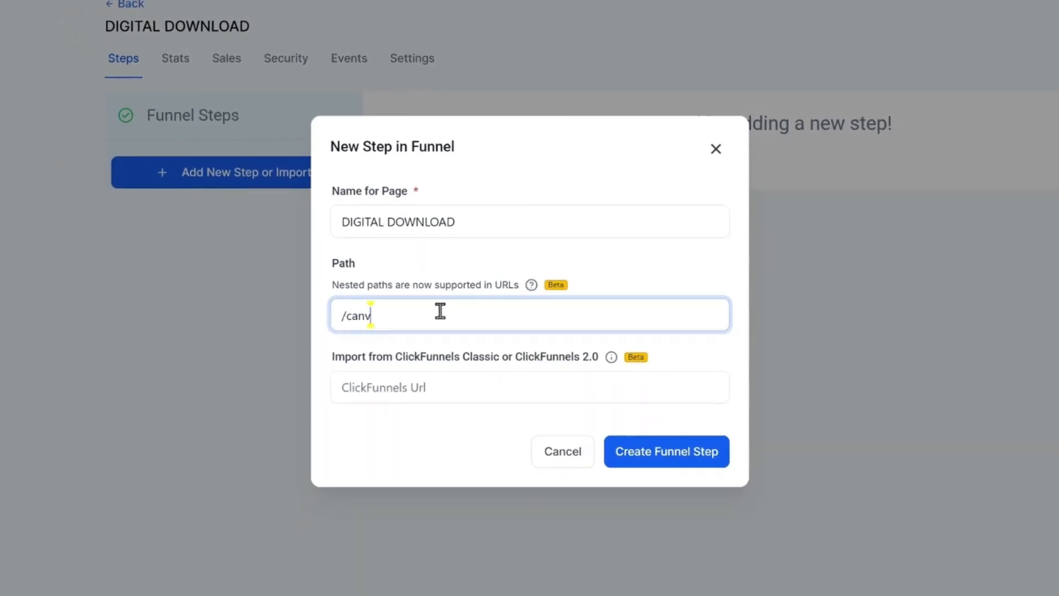
type("emplate")
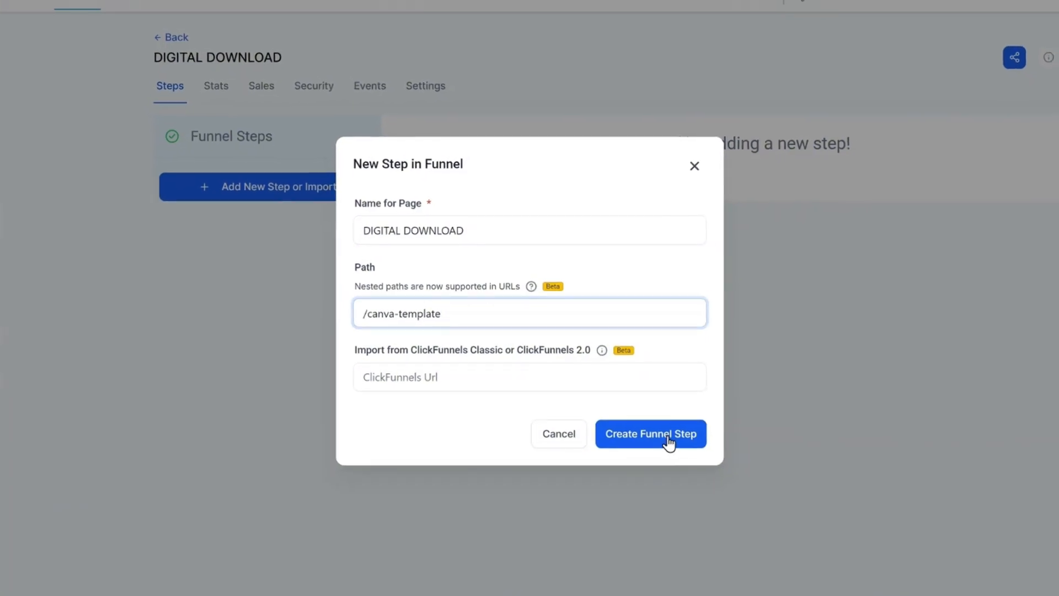
left_click(668, 437)
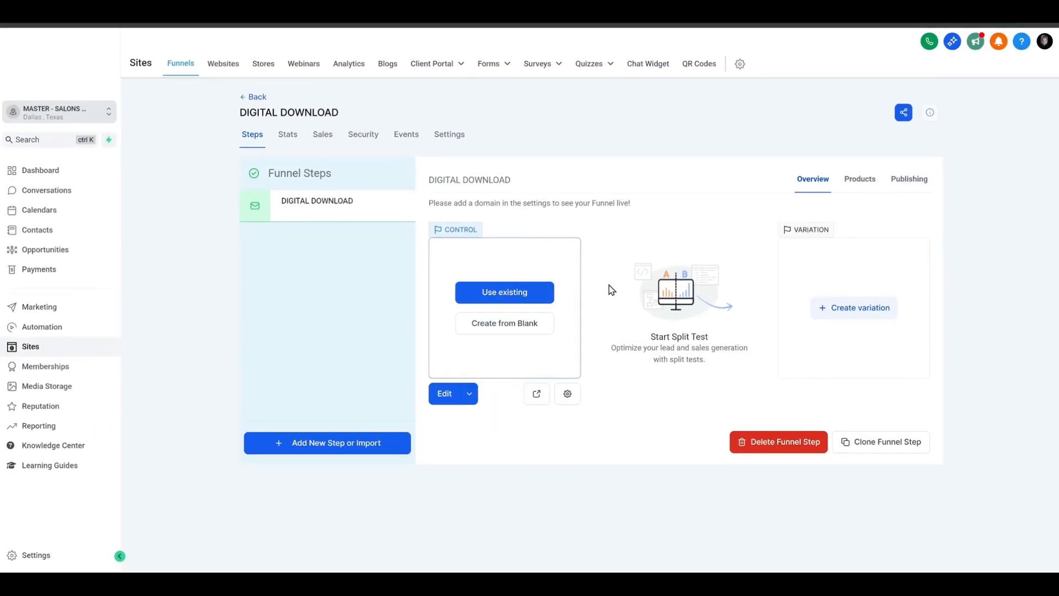
Create the step's page from blank and add a full-width section containing a row with two equal columns.
left_click(520, 331)
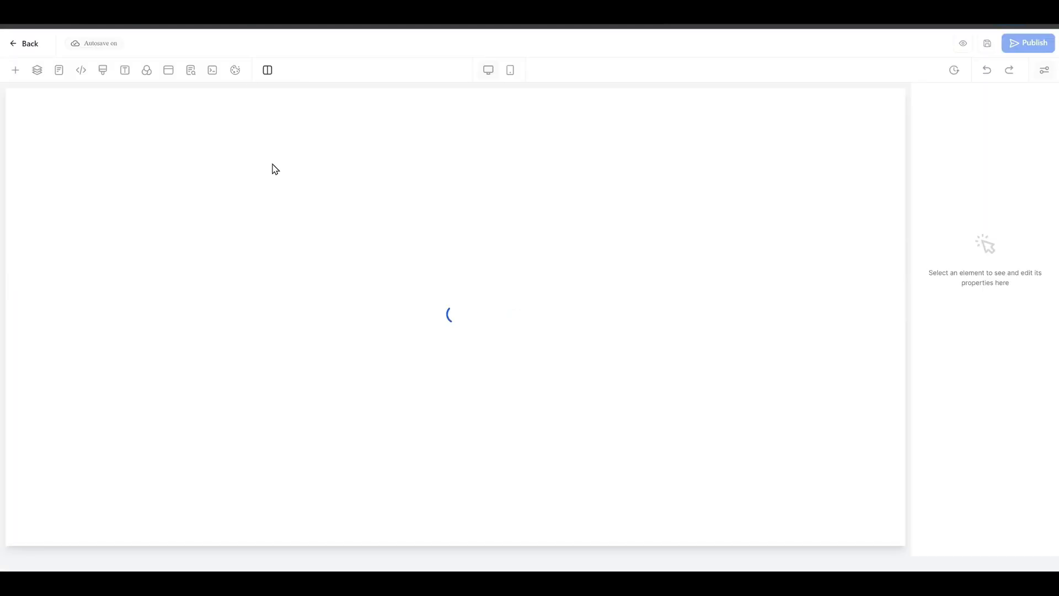
left_click_drag(122, 172, 479, 189)
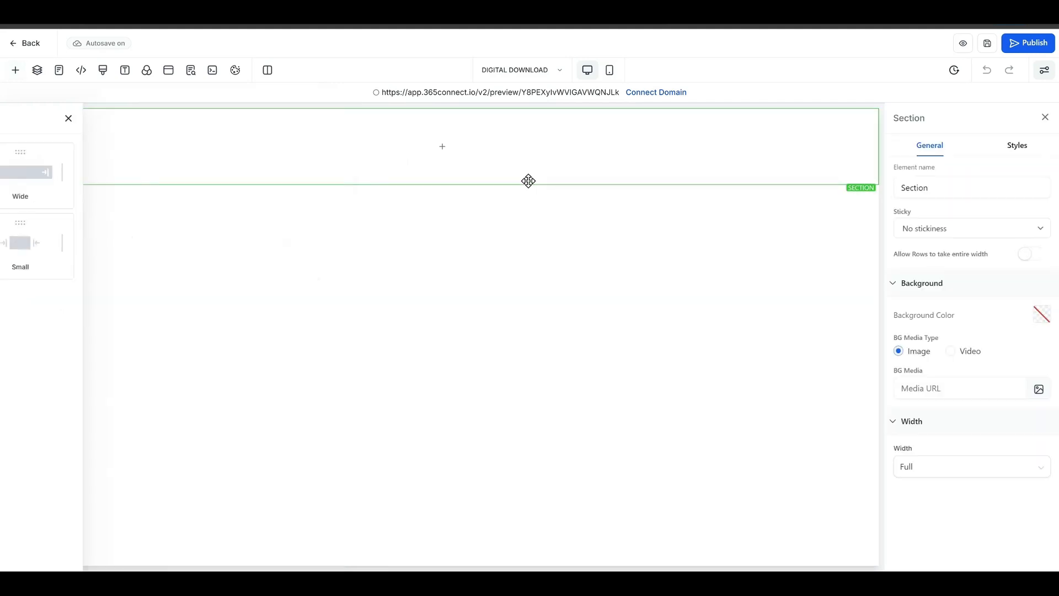
left_click_drag(147, 188, 454, 165)
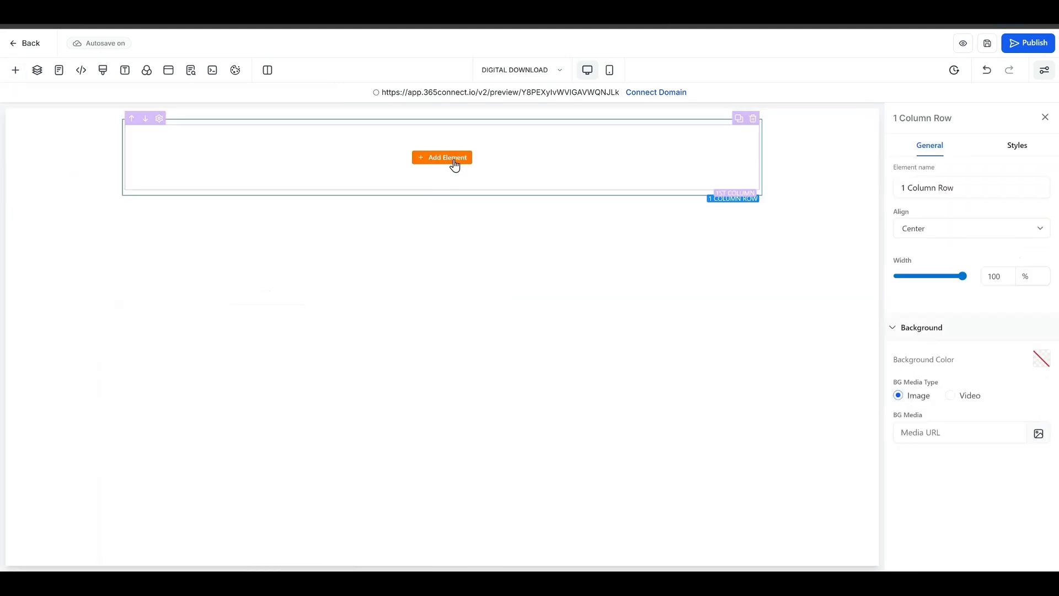
left_click(738, 119)
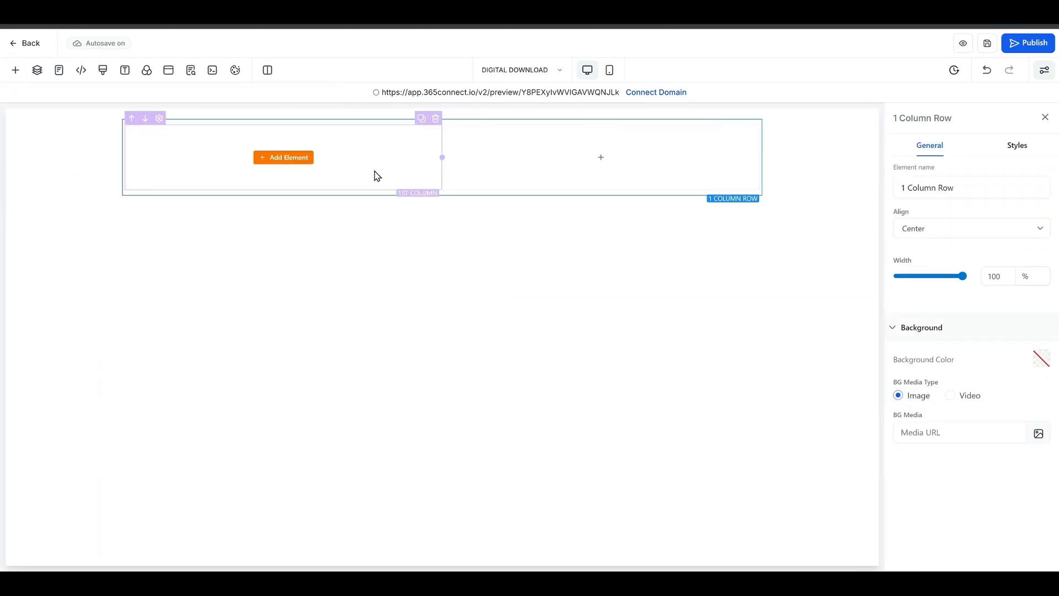
Add a One Step Order form to the page's second column, save the page and return to the funnel steps.
left_click(273, 160)
left_click(156, 150)
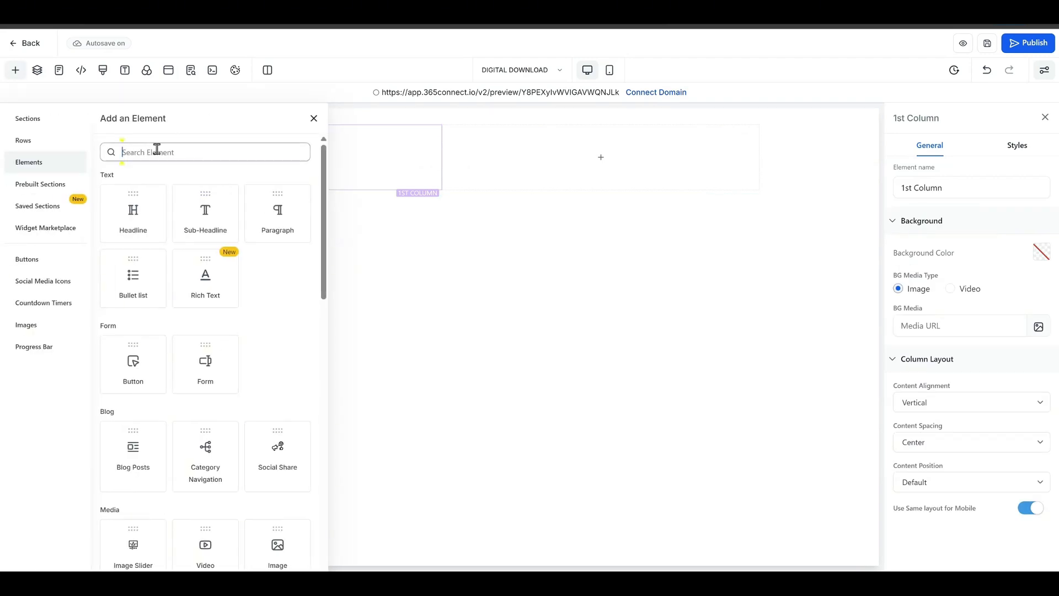
type("OR")
left_click_drag(205, 394, 524, 168)
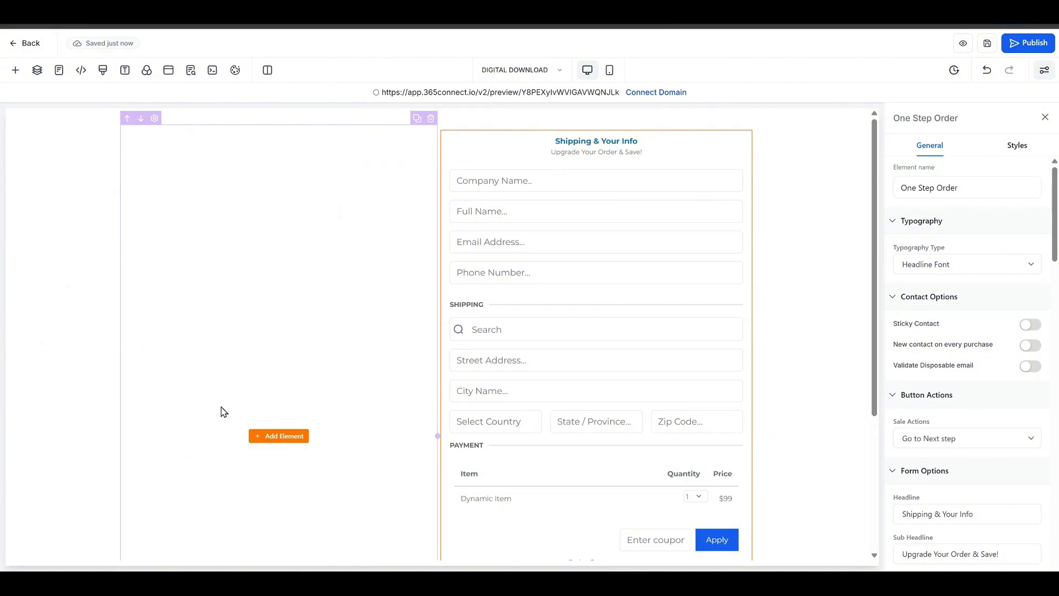
scroll(215, 452, "down", 4)
scroll(312, 279, "up", 4)
scroll(607, 386, "down", 4)
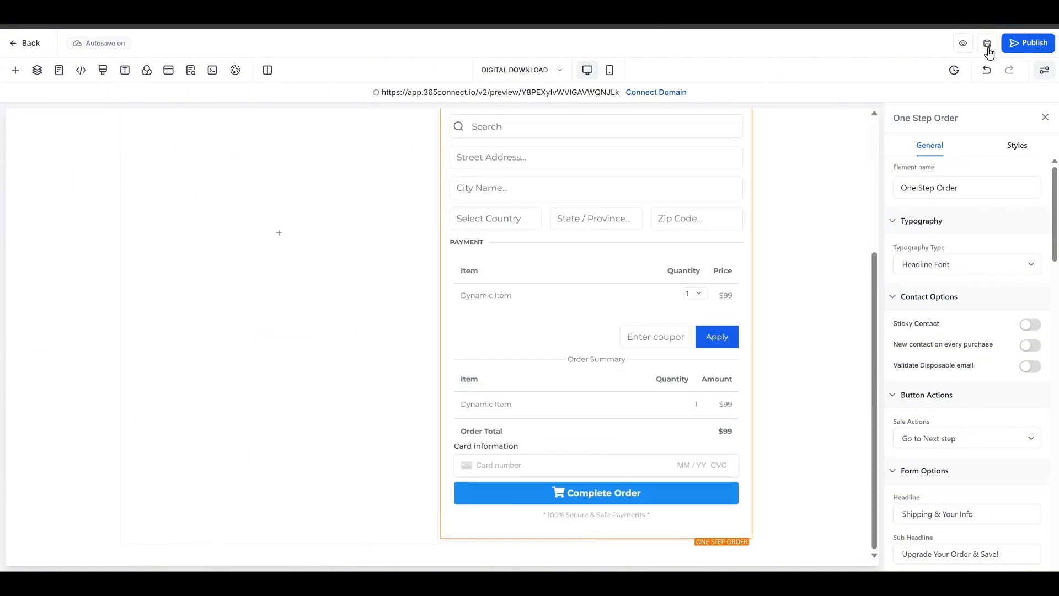
left_click(987, 44)
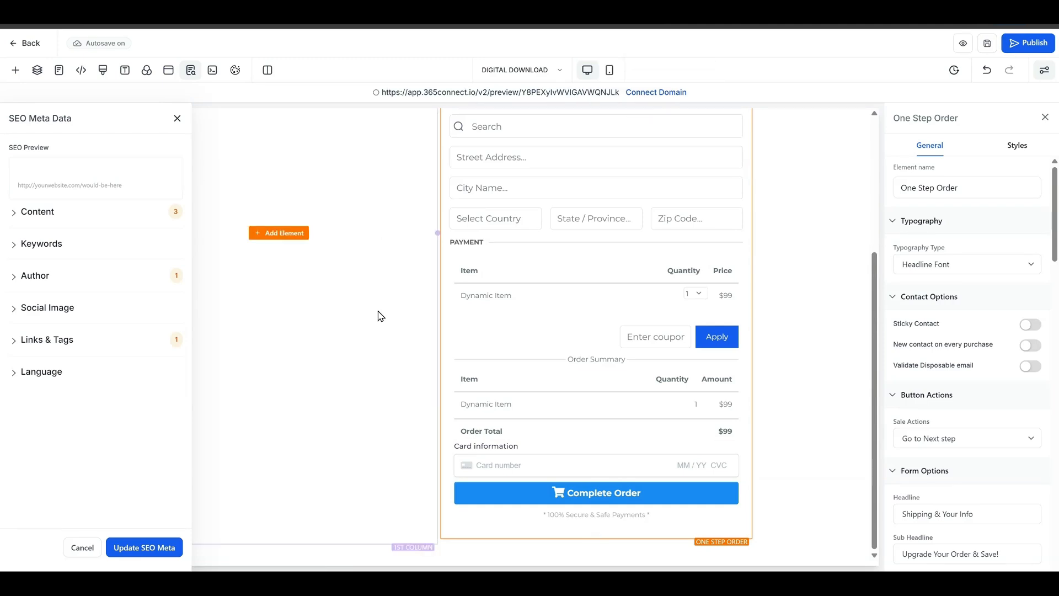
left_click(11, 48)
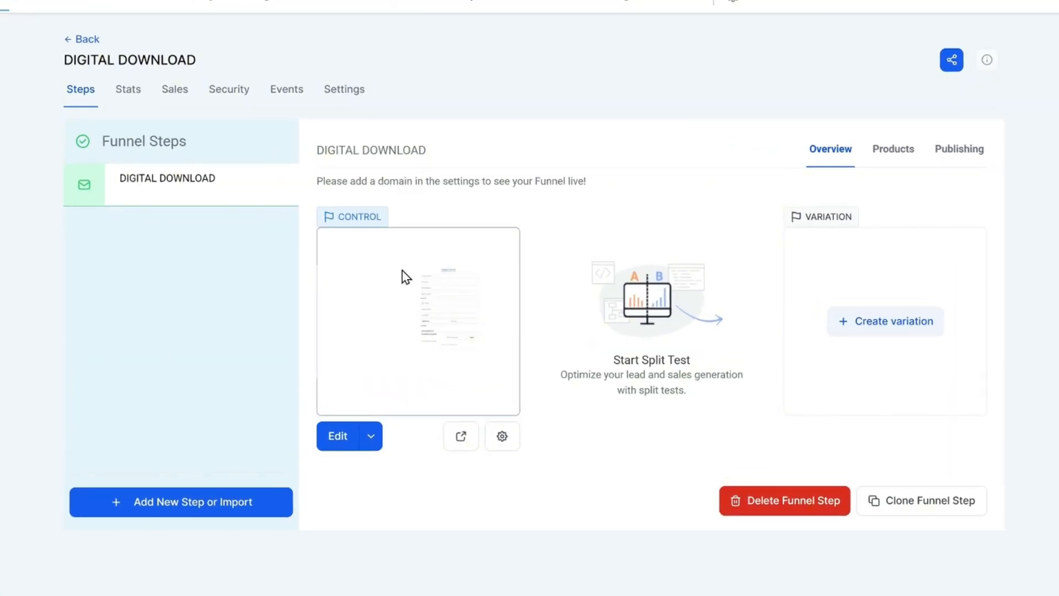
Add CANVA DOWNLOAD - DIGITAL PRODUCT @ 27 to the funnel step with the price display override "$27 One-Time" and save it.
left_click(893, 150)
left_click(912, 225)
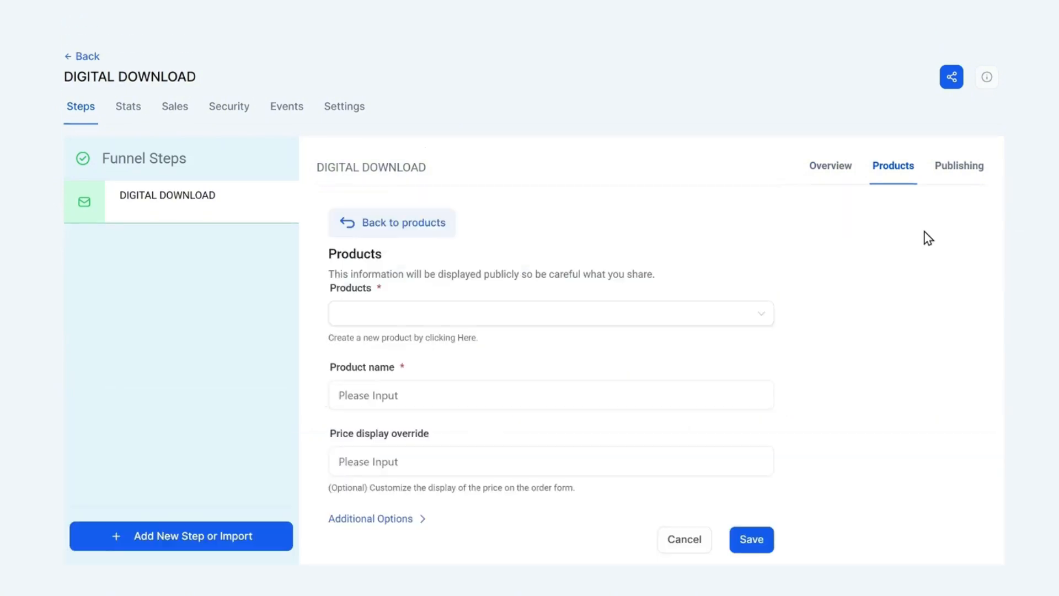
left_click(622, 277)
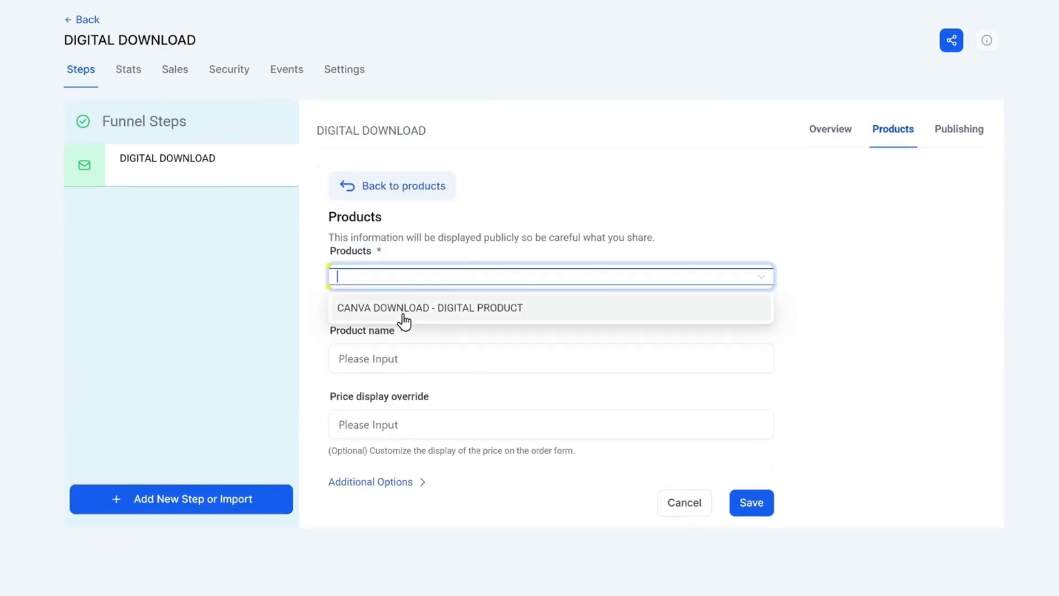
left_click(404, 318)
left_click(367, 359)
left_click(386, 386)
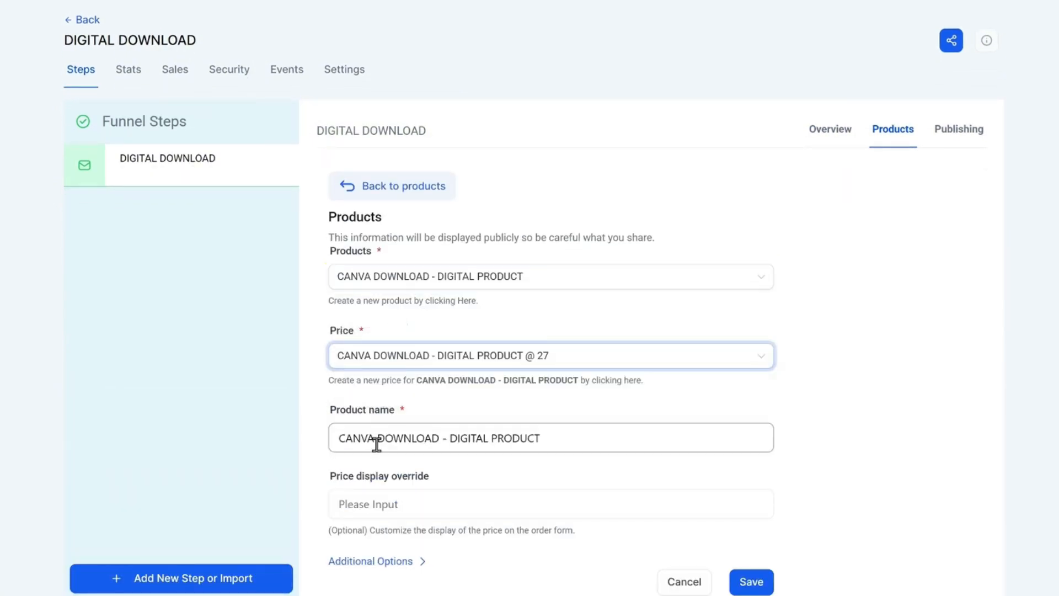
left_click(338, 503)
type("$27 One-")
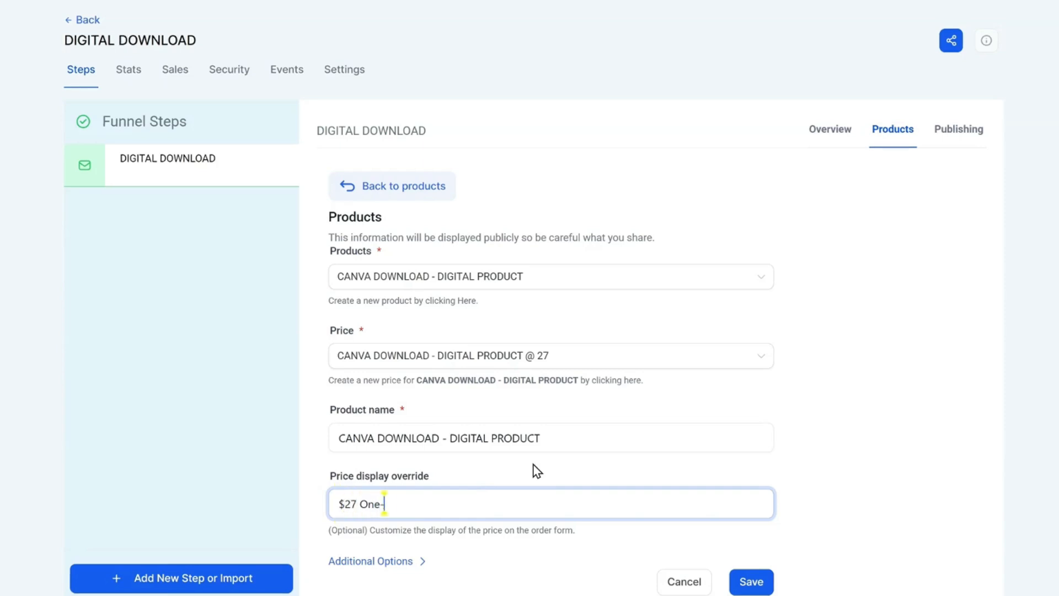
type("Time")
left_click(759, 582)
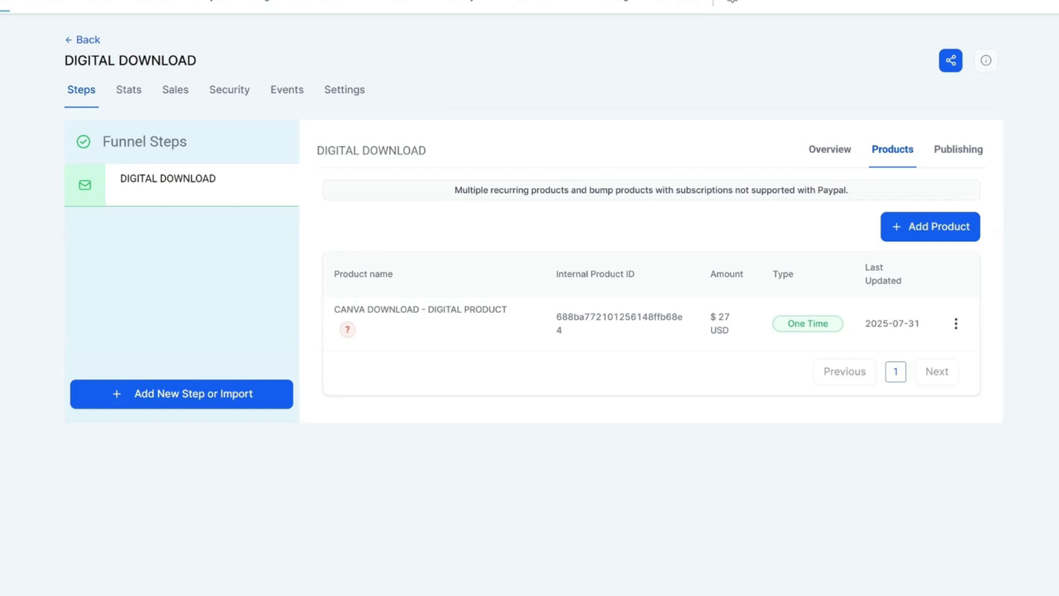
Preview the funnel page and check the product item listed in its order form.
left_click(829, 149)
left_click(459, 435)
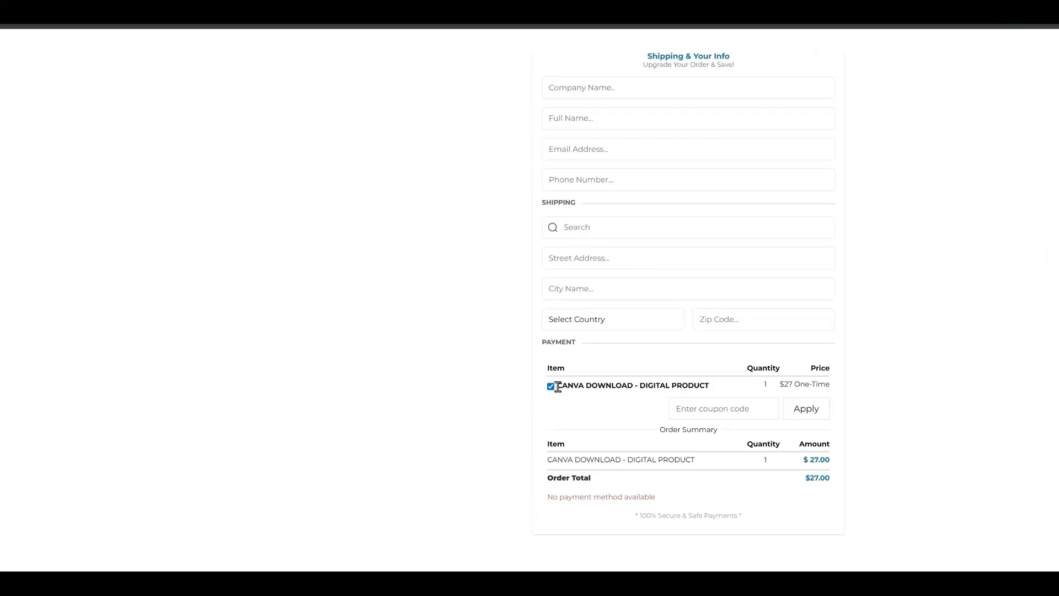
left_click_drag(558, 387, 739, 391)
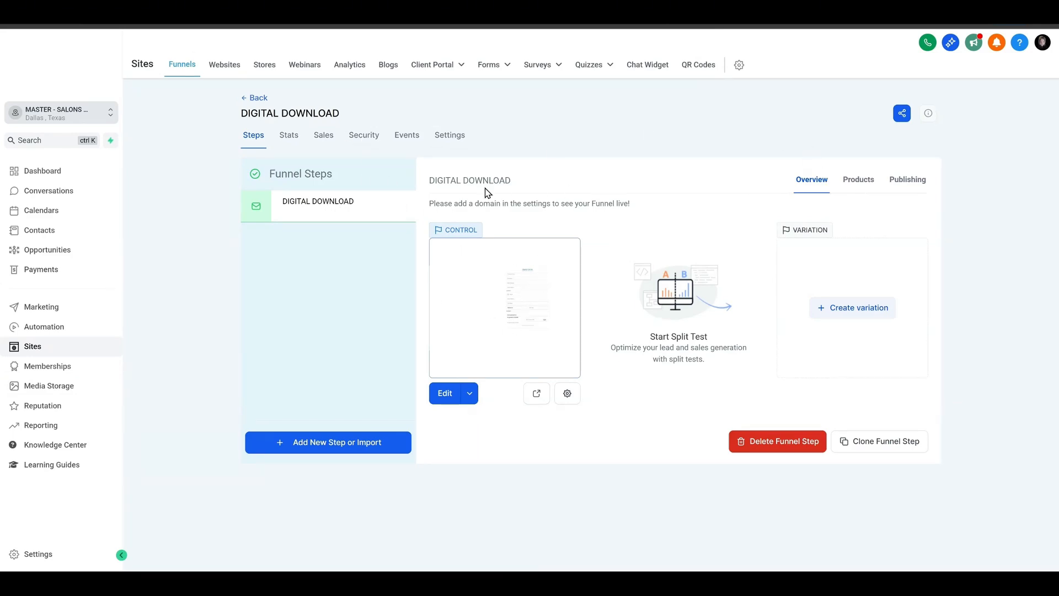
Look at the funnel's domain setting, the add-a-domain notice on its step and the address of the page preview.
left_click(439, 138)
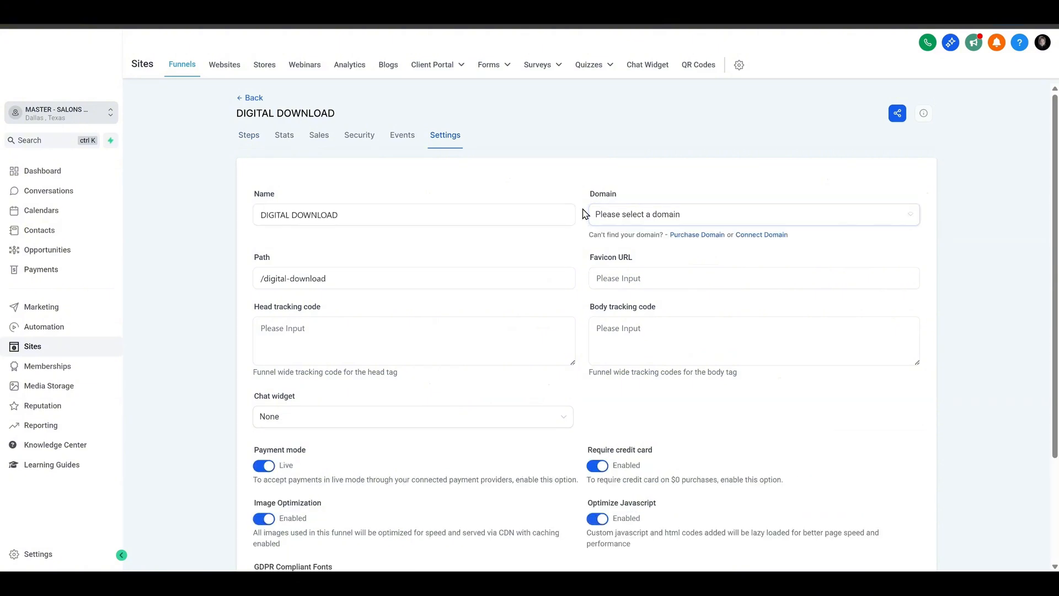
left_click(246, 138)
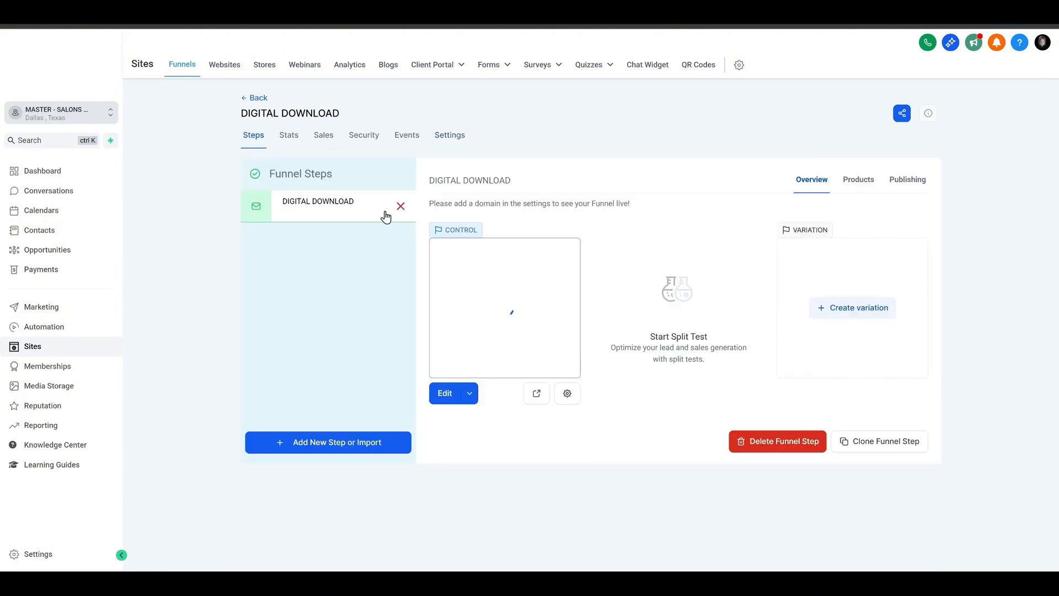
left_click_drag(630, 204, 426, 205)
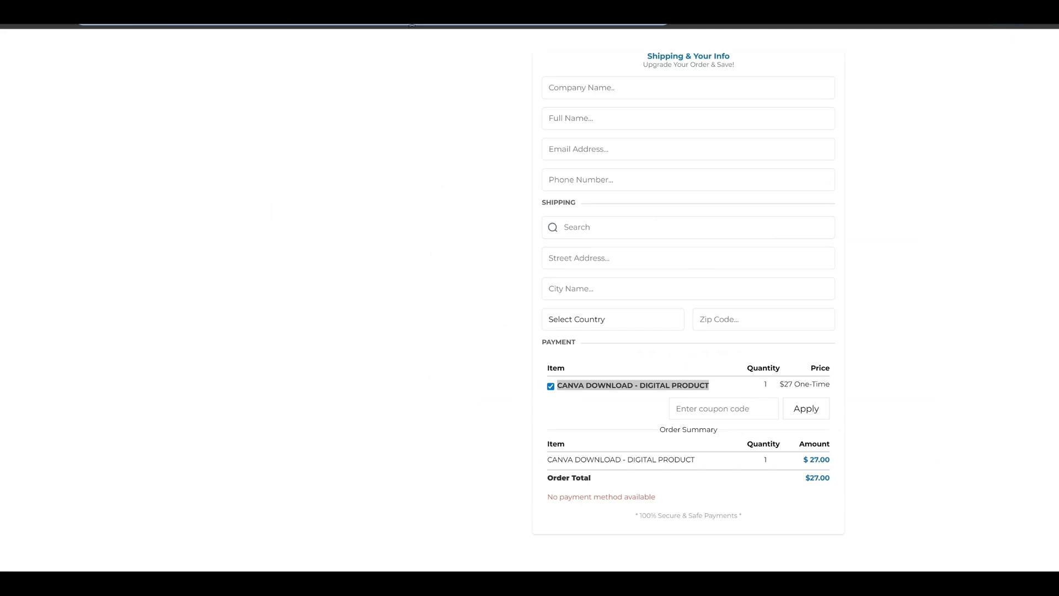
right_click(333, 25)
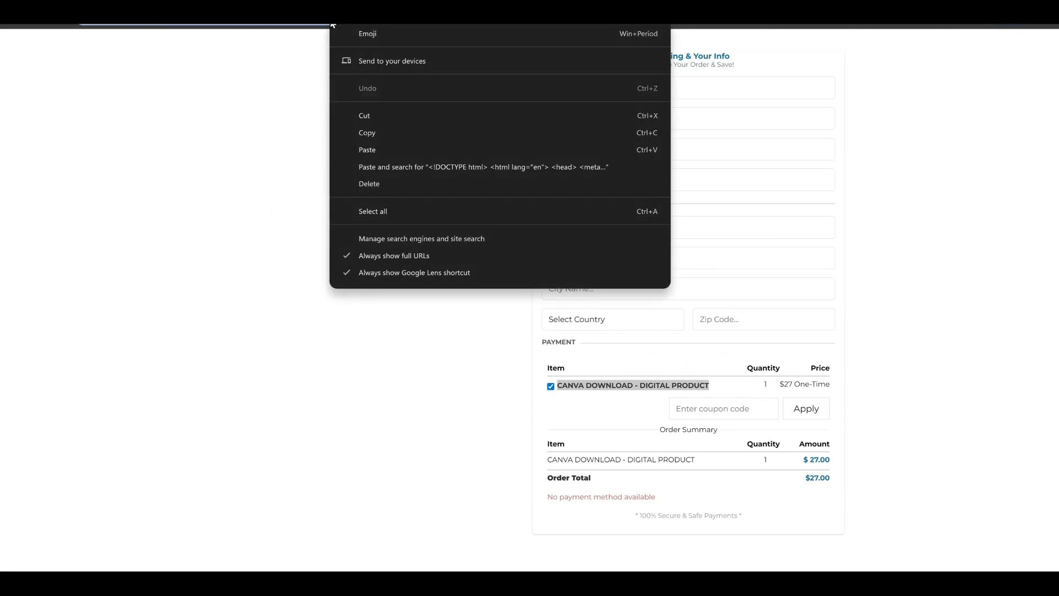
left_click(237, 147)
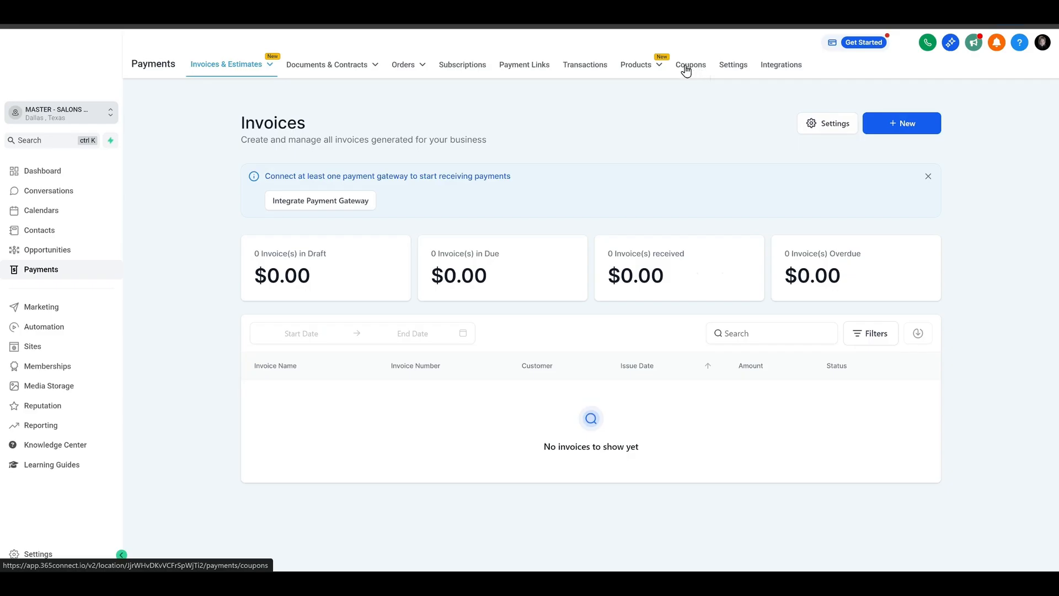
Open CANVA DOWNLOAD - DIGITAL PRODUCT for editing from the payments product list.
left_click(622, 90)
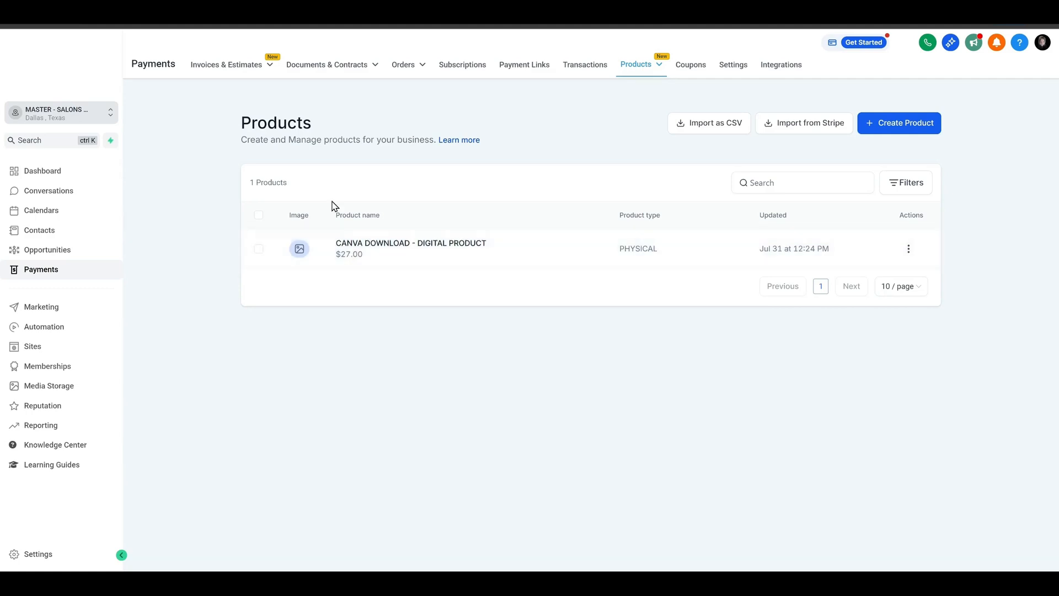
left_click(908, 249)
left_click(915, 189)
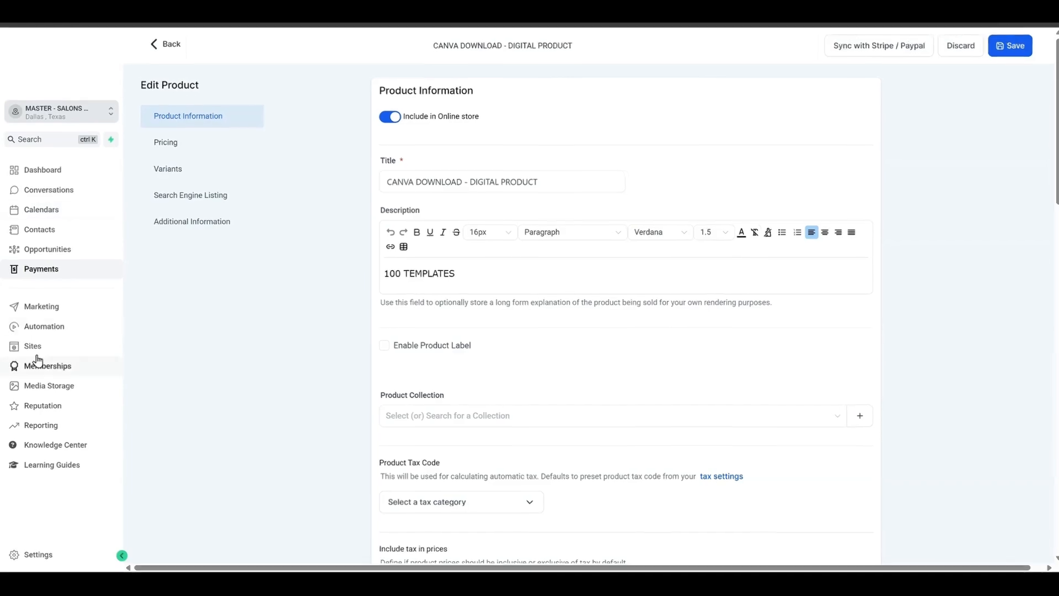
Create a new workflow from scratch and choose Payment Received as its trigger.
left_click(38, 321)
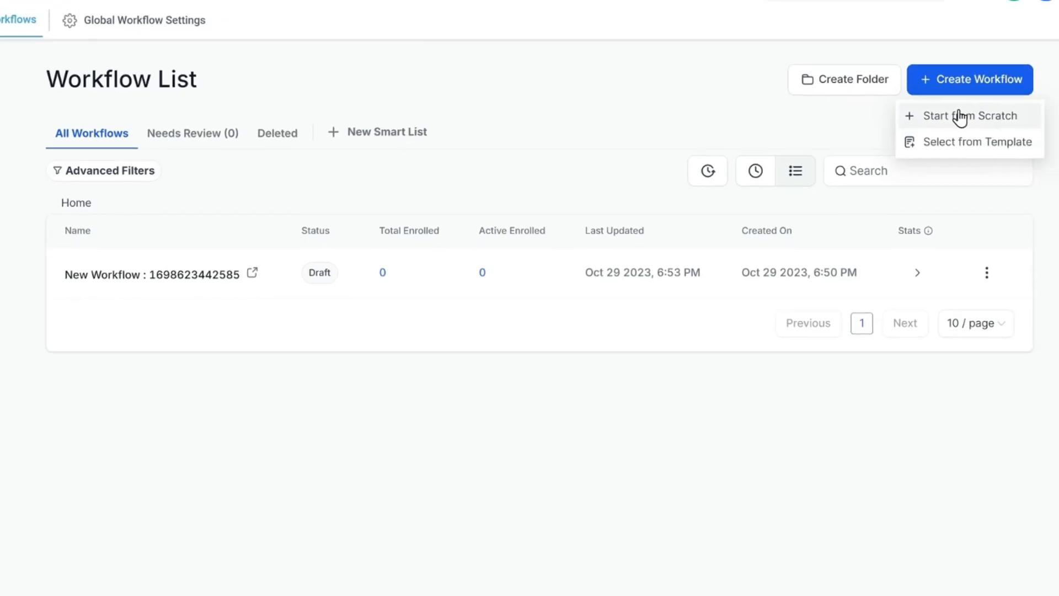
left_click(946, 113)
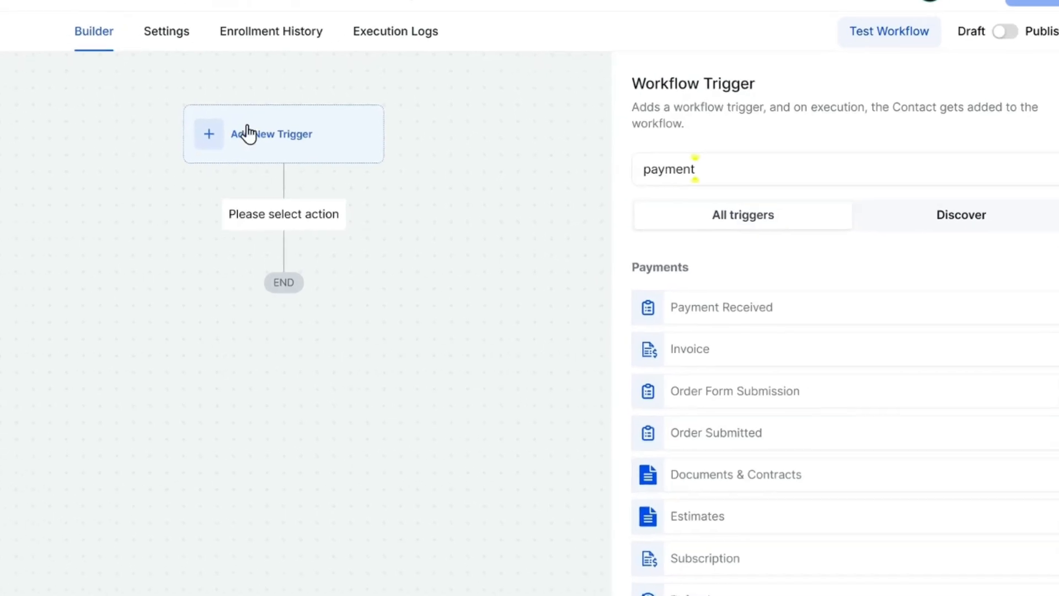
left_click_drag(676, 163, 518, 164)
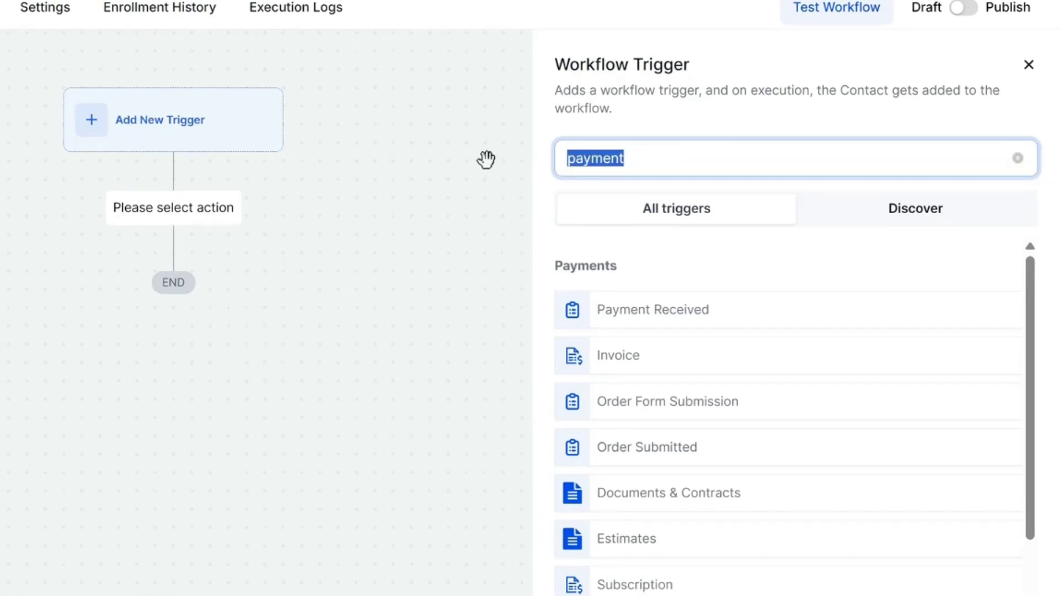
left_click(631, 316)
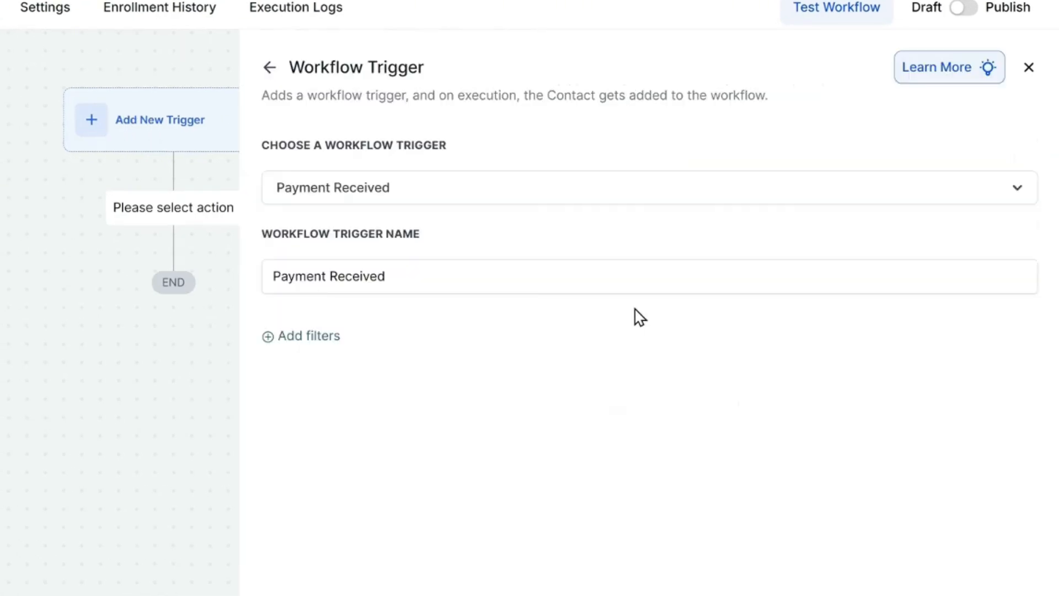
Add a trigger filter requiring Global Product to be CANVA DOWNLOAD - DIGITAL PRODUCT.
left_click(303, 336)
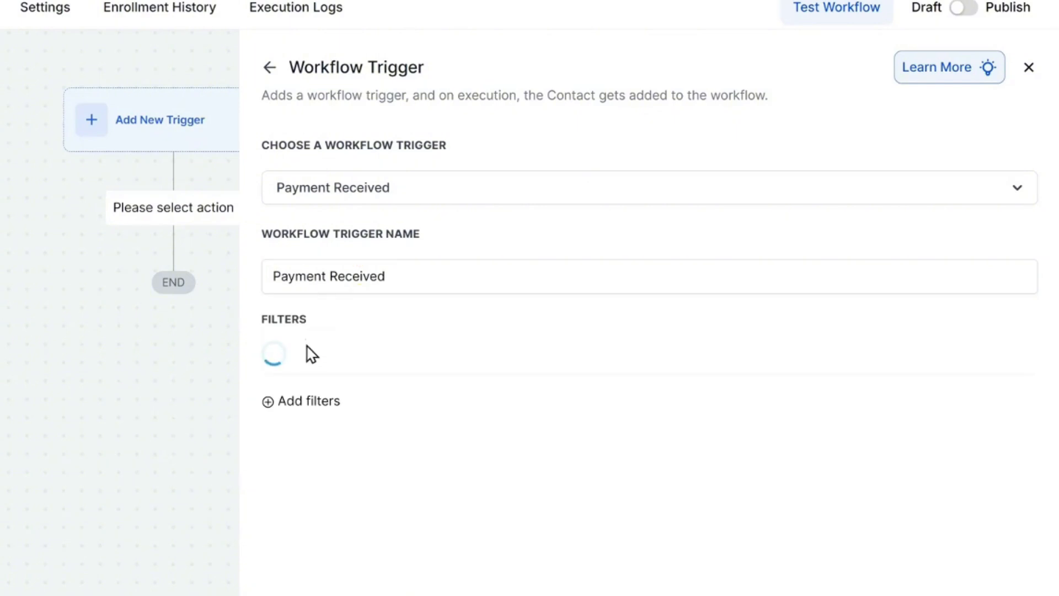
left_click(329, 368)
left_click(341, 485)
left_click(733, 365)
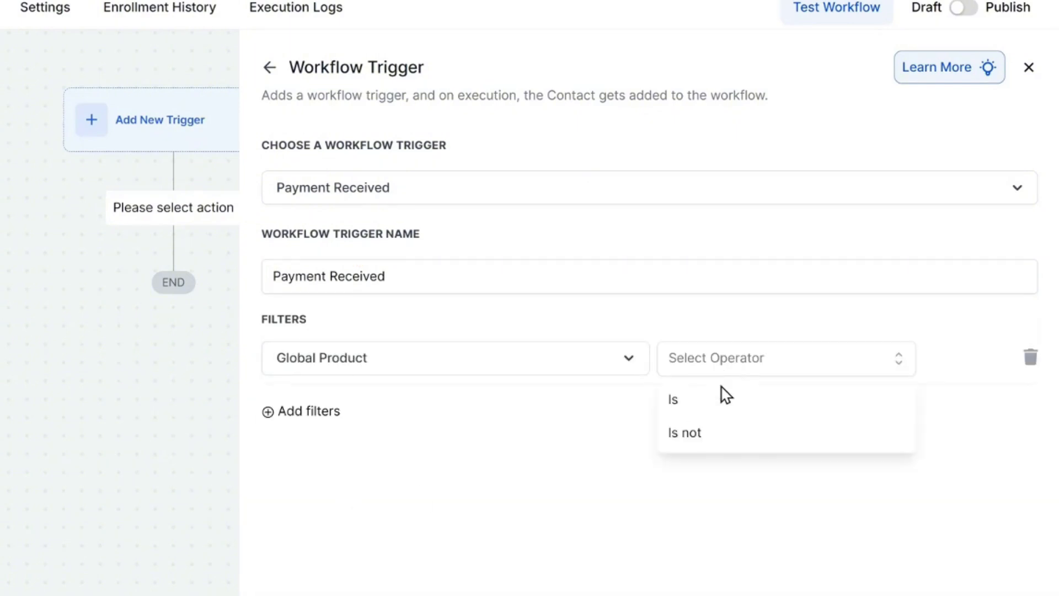
left_click(719, 407)
left_click(886, 372)
left_click(856, 473)
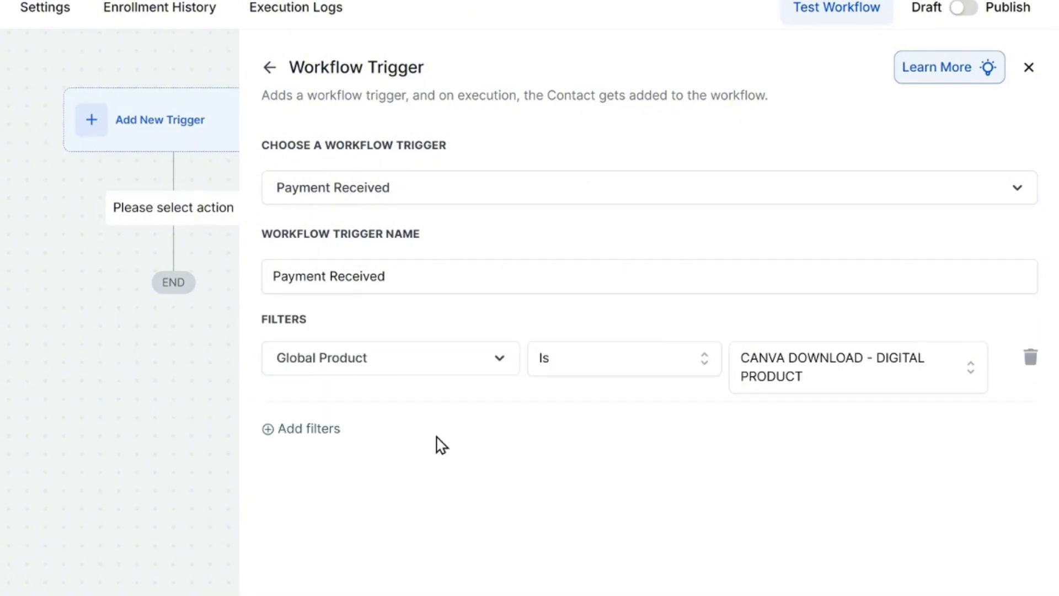
Add a second trigger filter requiring Payment Status to be Success, and save the trigger.
left_click(336, 433)
left_click(338, 433)
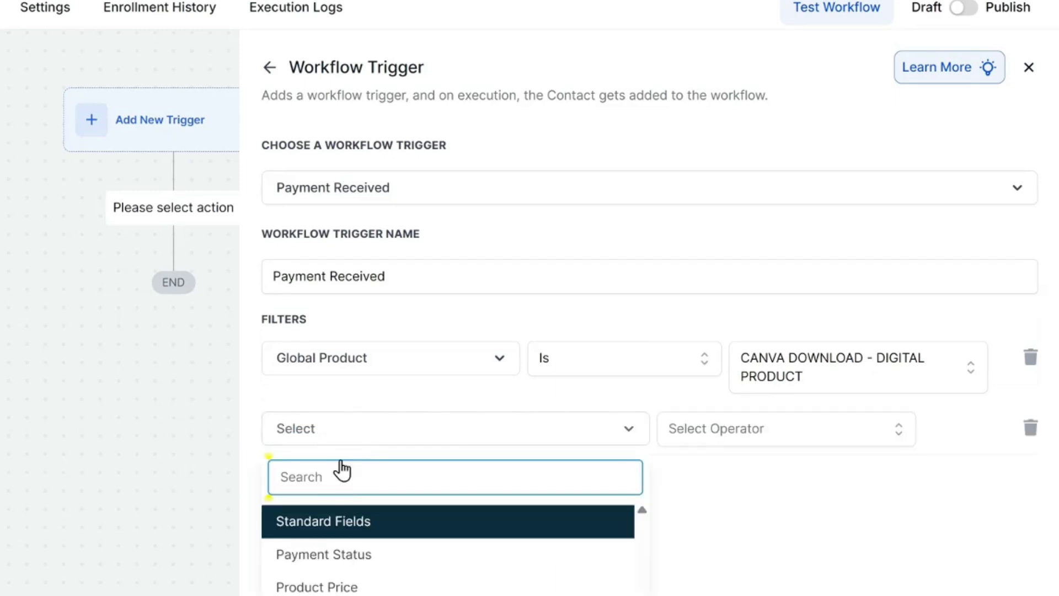
left_click(356, 565)
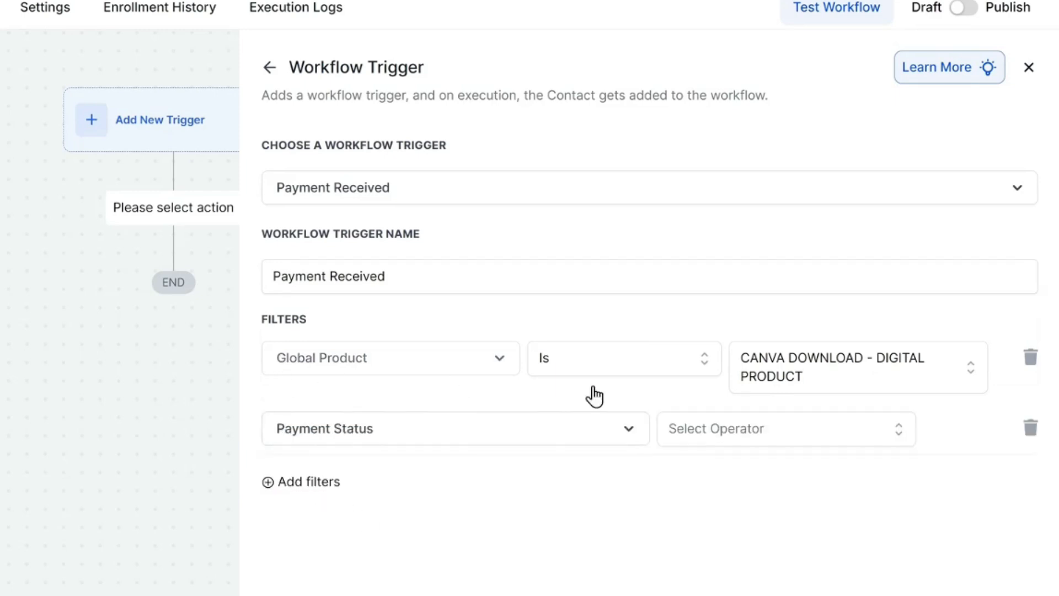
left_click(297, 435)
left_click(442, 406)
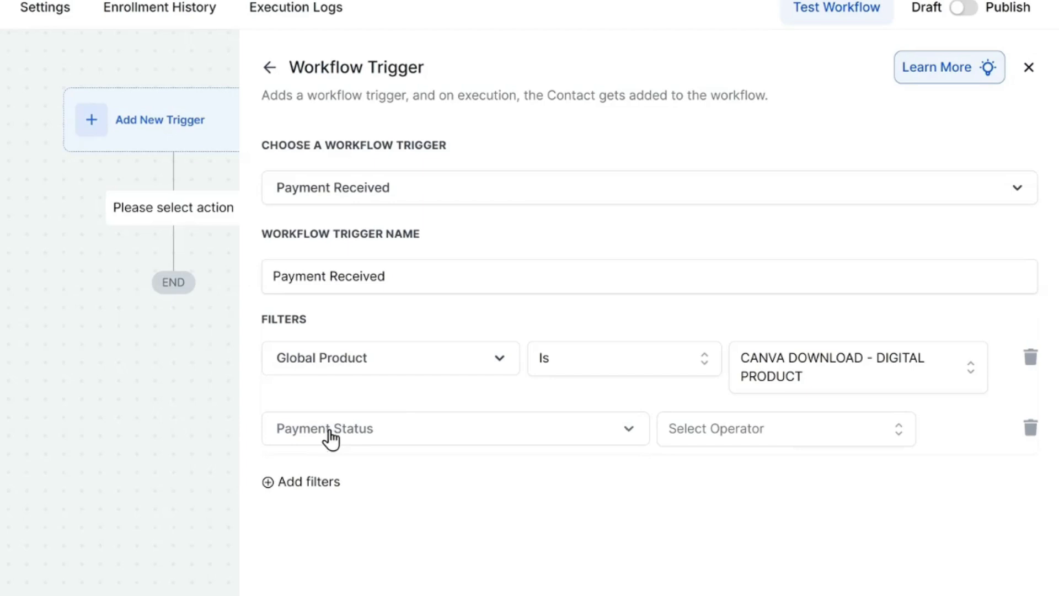
left_click(778, 439)
left_click(698, 472)
left_click(772, 429)
left_click(810, 554)
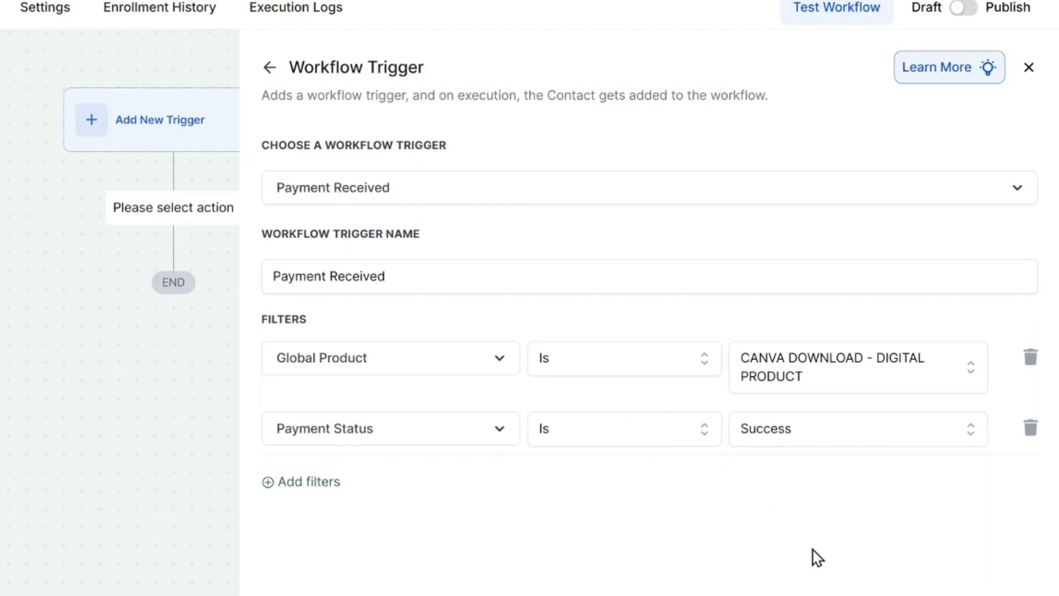
left_click(761, 432)
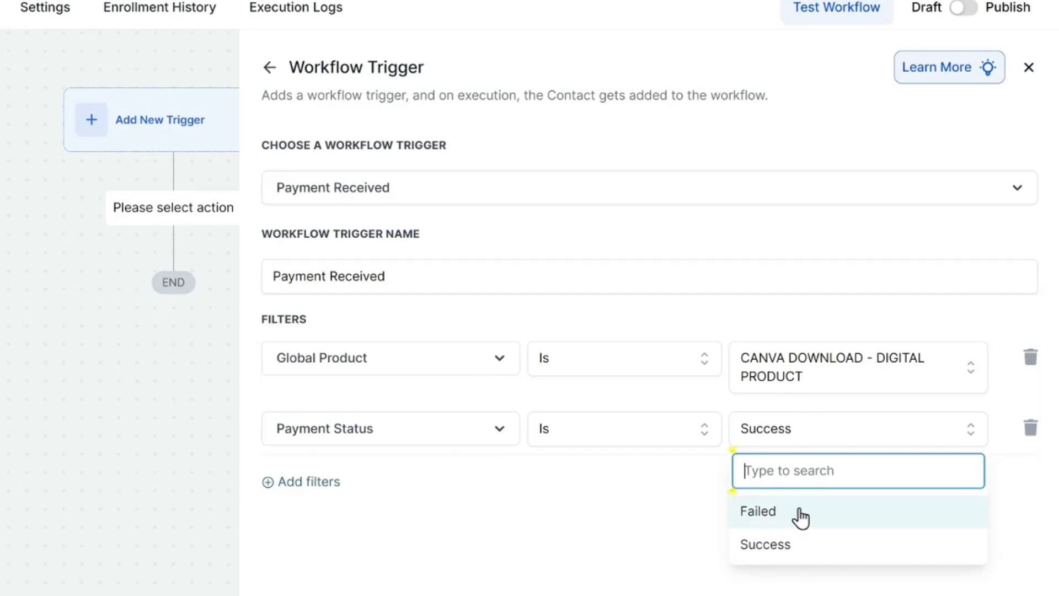
left_click(807, 557)
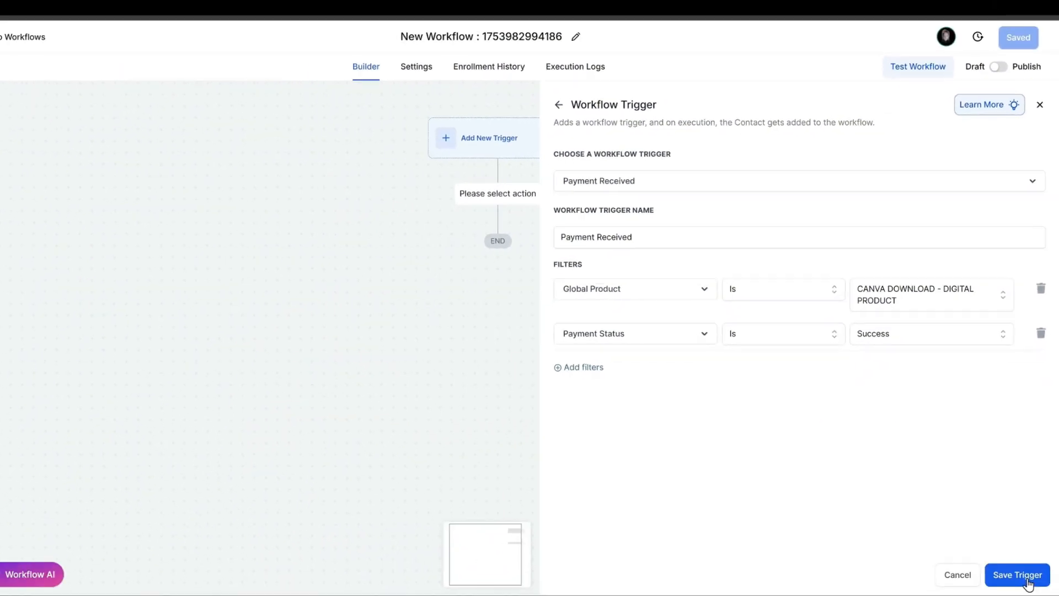
Add a Send Email action below the trigger and start editing its message body.
left_click(530, 219)
left_click(804, 146)
type("send")
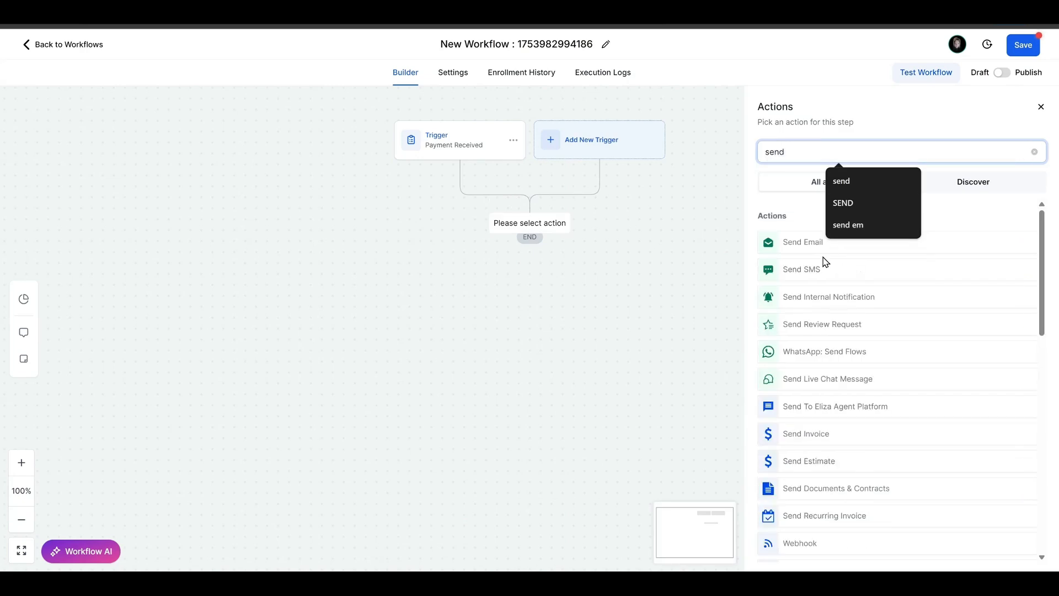
left_click(800, 246)
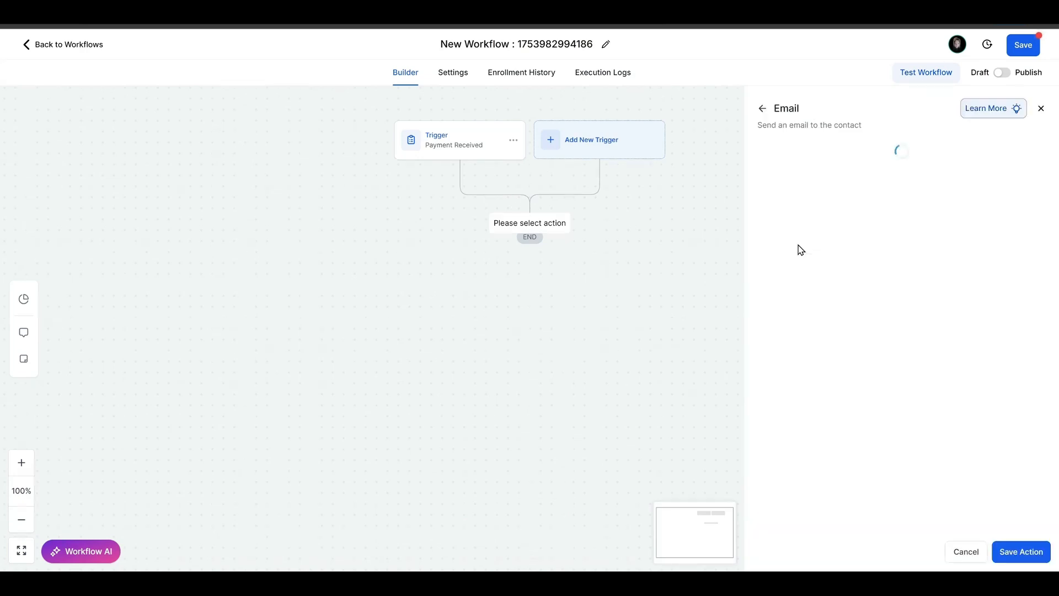
scroll(860, 417, "down", 5)
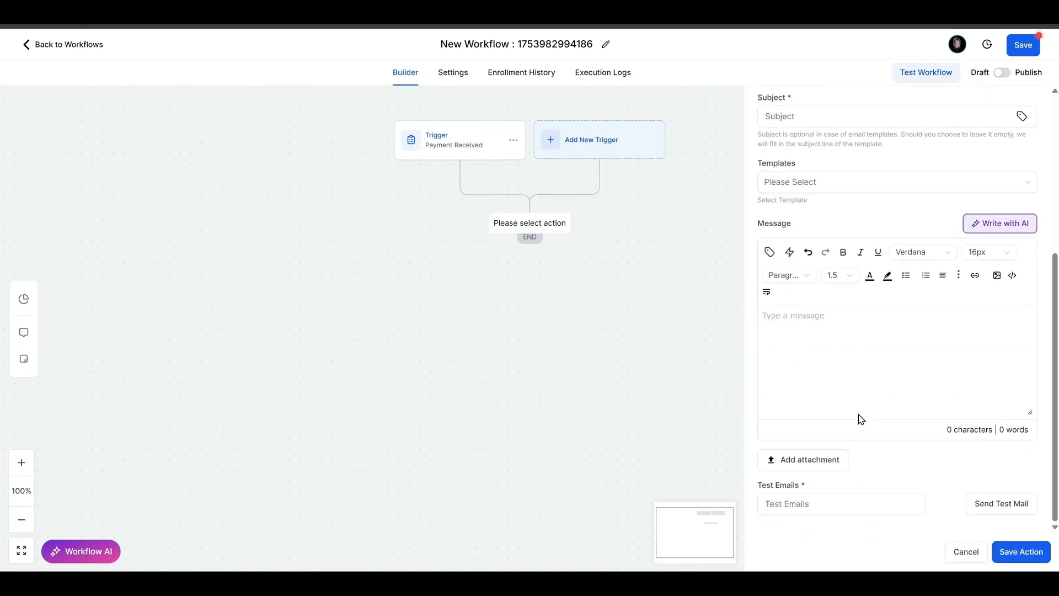
left_click(807, 312)
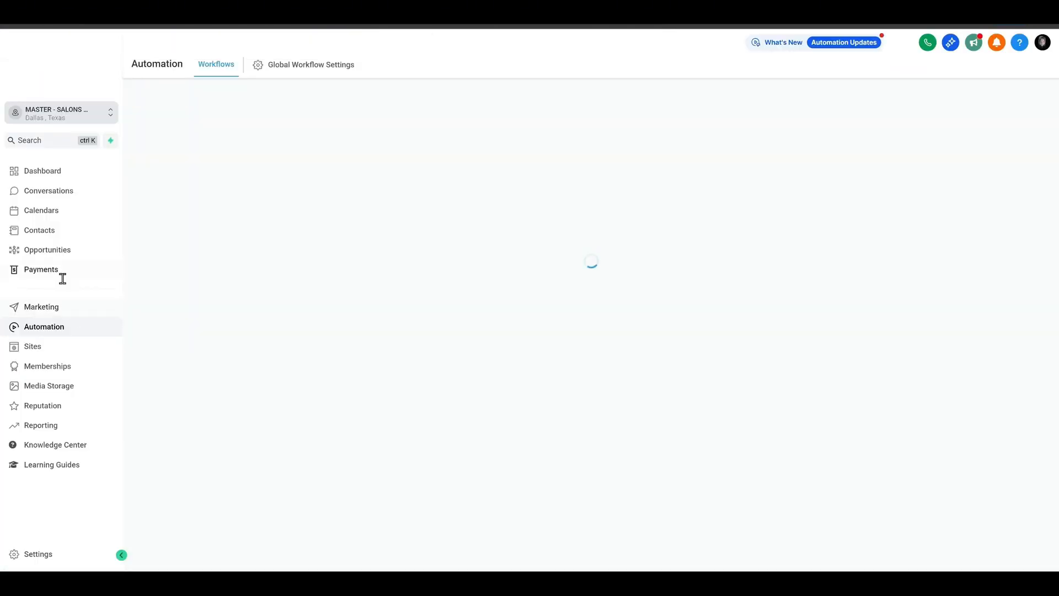
Open CANVA DOWNLOAD - DIGITAL PRODUCT from the payments products for editing and go into the details of its $27.00 price.
left_click(60, 273)
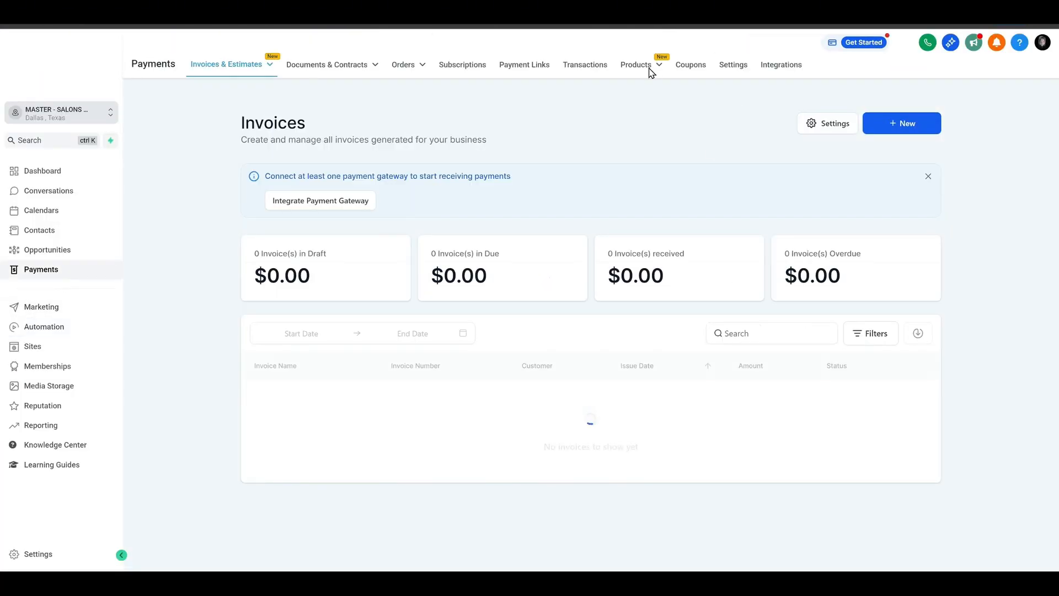
mouse_move(650, 71)
left_click(641, 98)
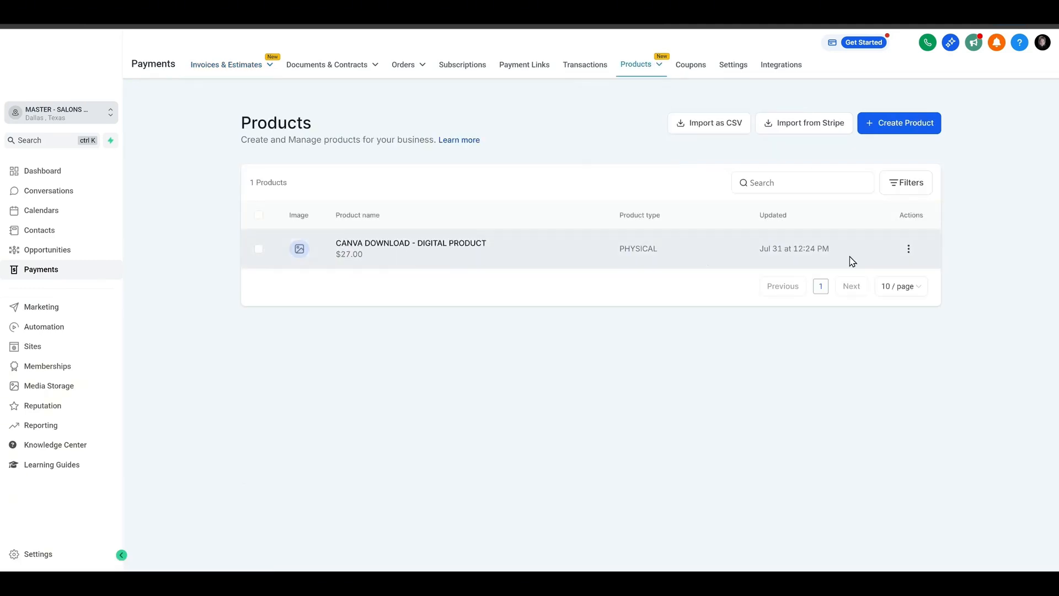
left_click(908, 249)
left_click(904, 189)
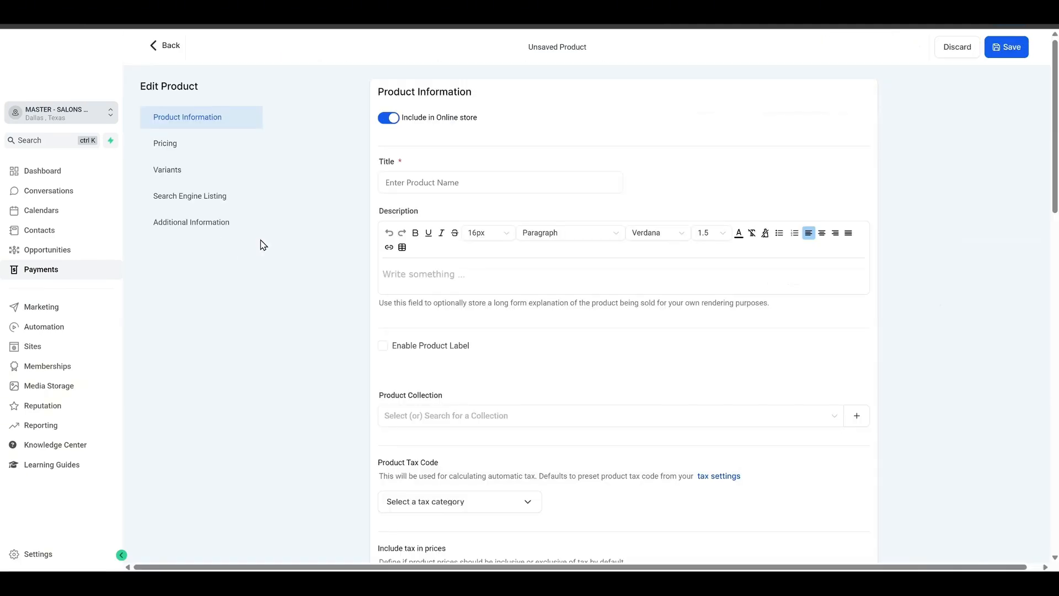
left_click(166, 143)
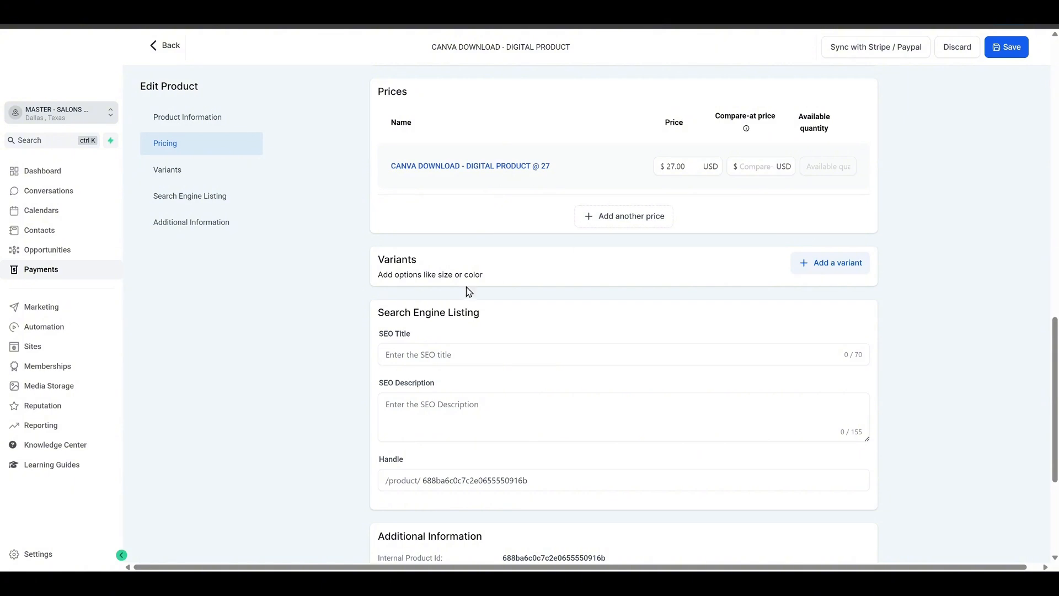
left_click(465, 171)
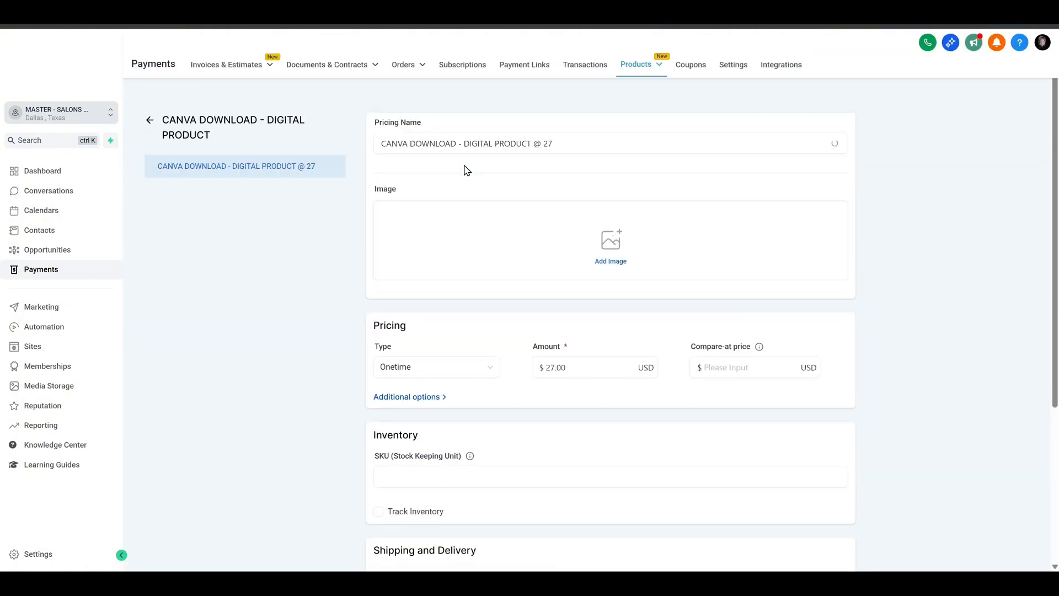
Set the price's shipping and delivery type to Digital Product.
scroll(697, 342, "down", 4)
left_click(470, 353)
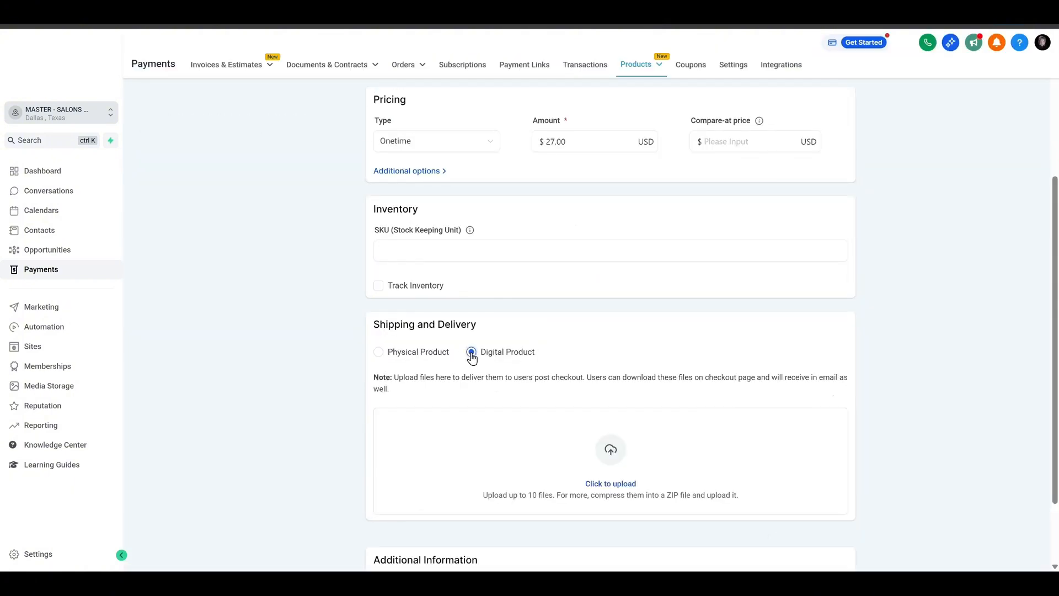
scroll(723, 407, "down", 2)
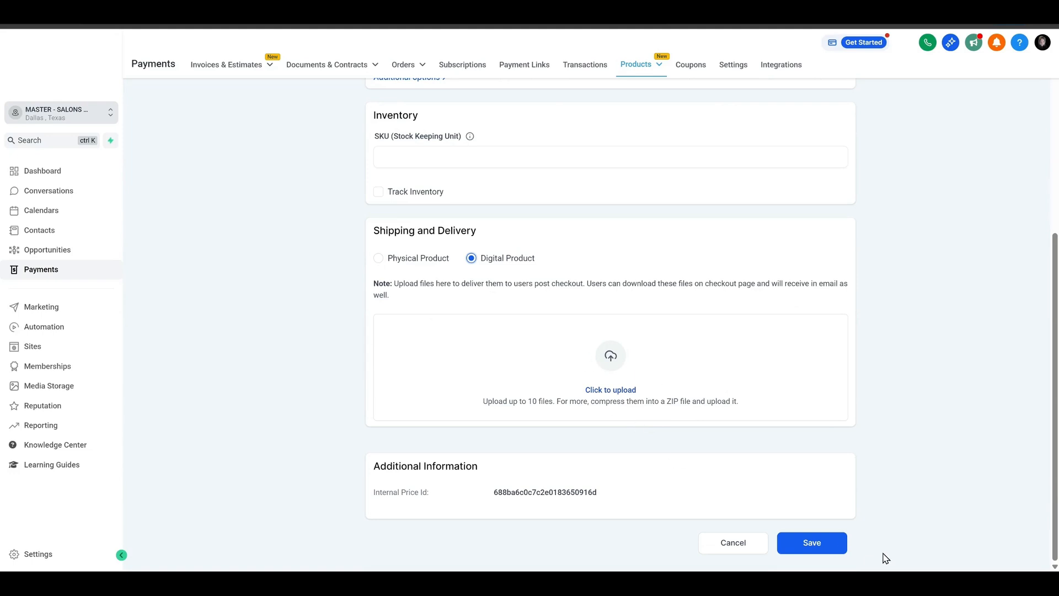
Open the DIGITAL DOWNLOAD funnel and look at the products attached to its step.
left_click(44, 348)
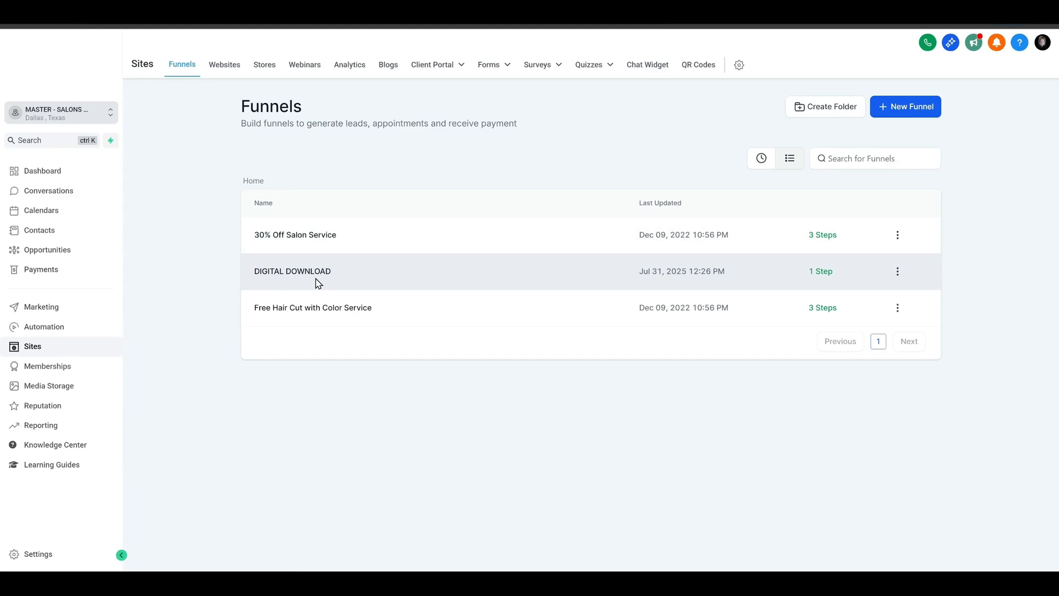
left_click(319, 282)
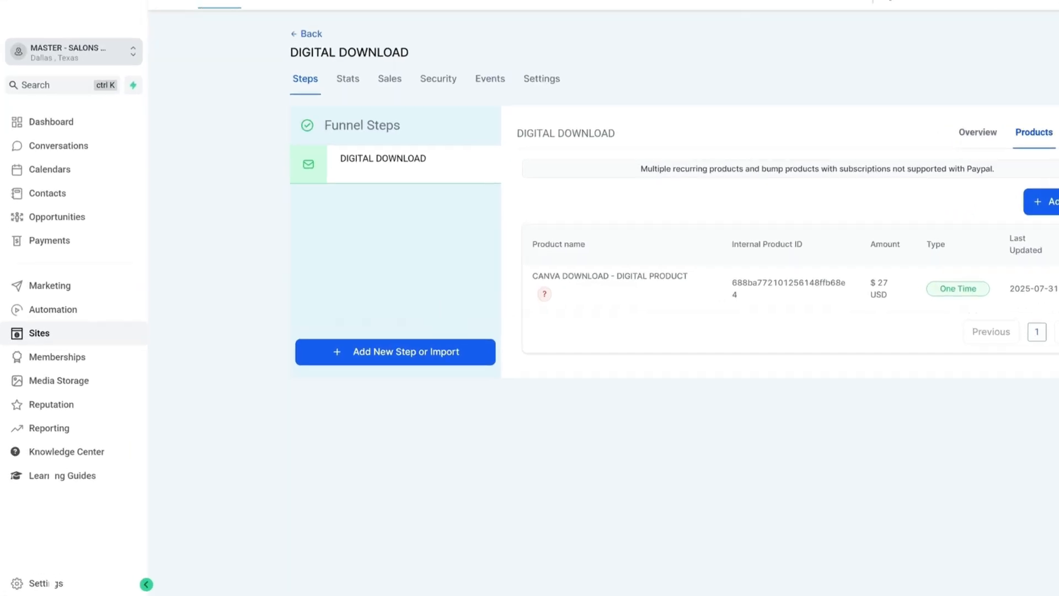
Open the course products in Memberships and look over the Courses concept map.
left_click(65, 349)
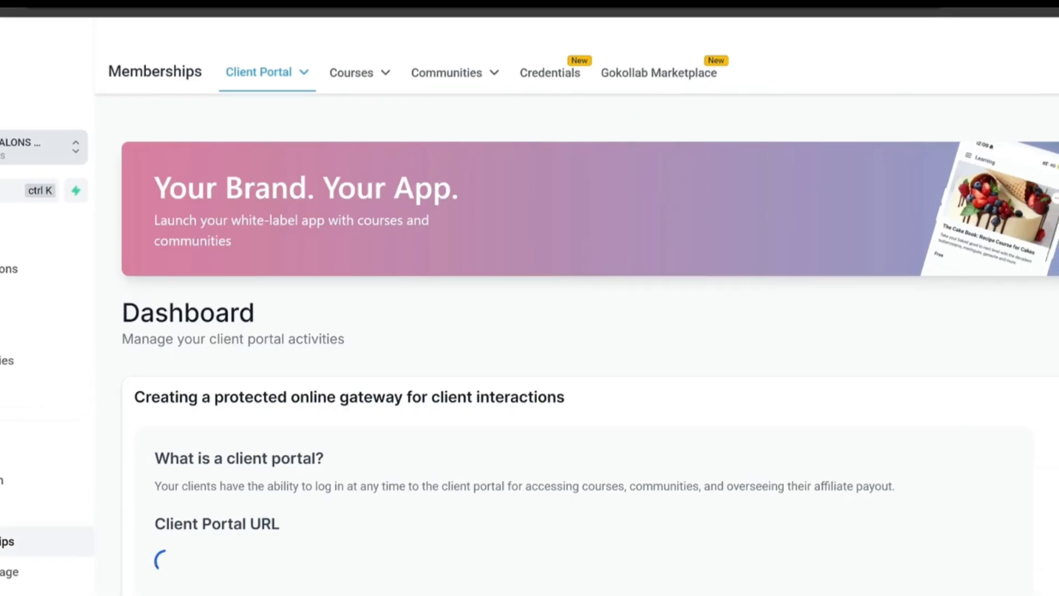
mouse_move(346, 102)
left_click(338, 175)
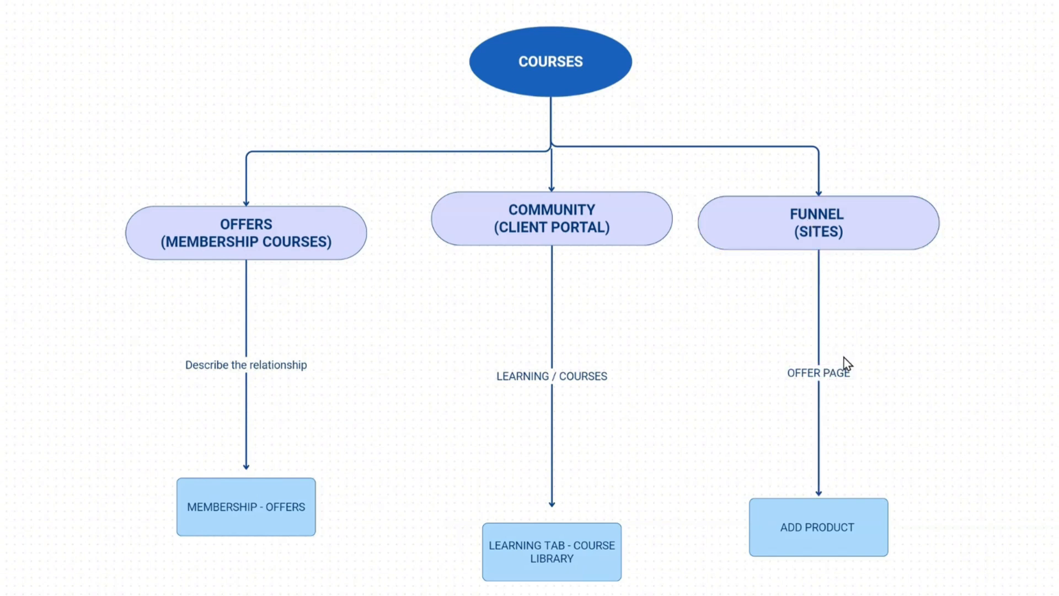
scroll(845, 538, "down", 3)
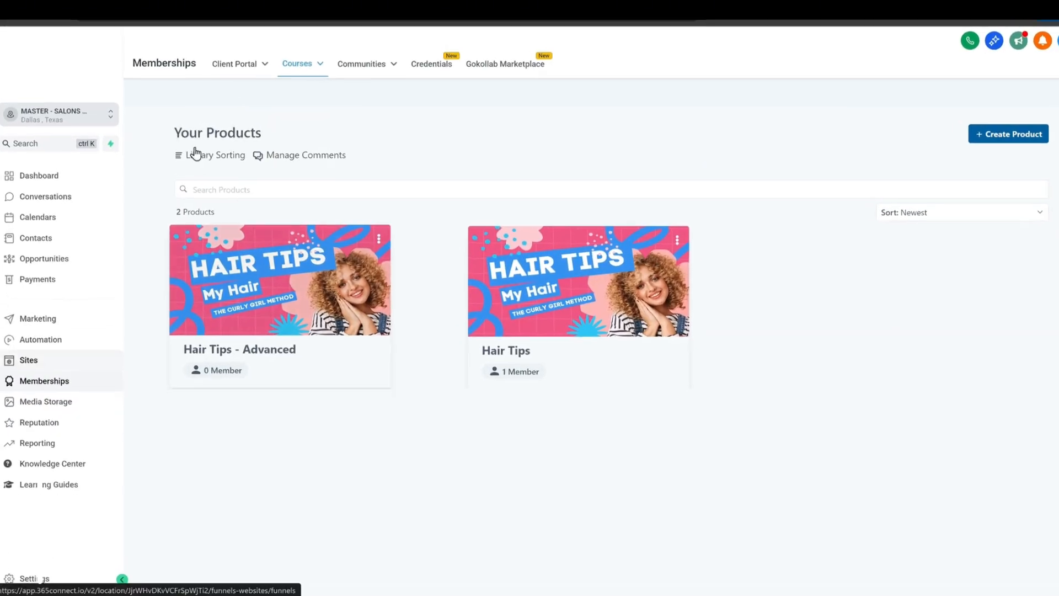
left_click(291, 65)
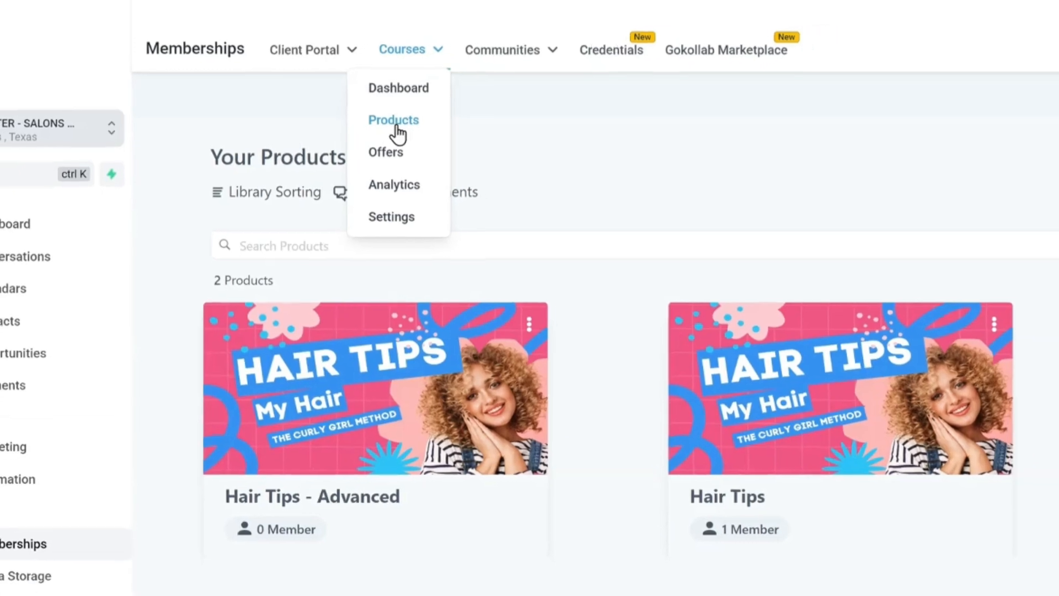
left_click(426, 127)
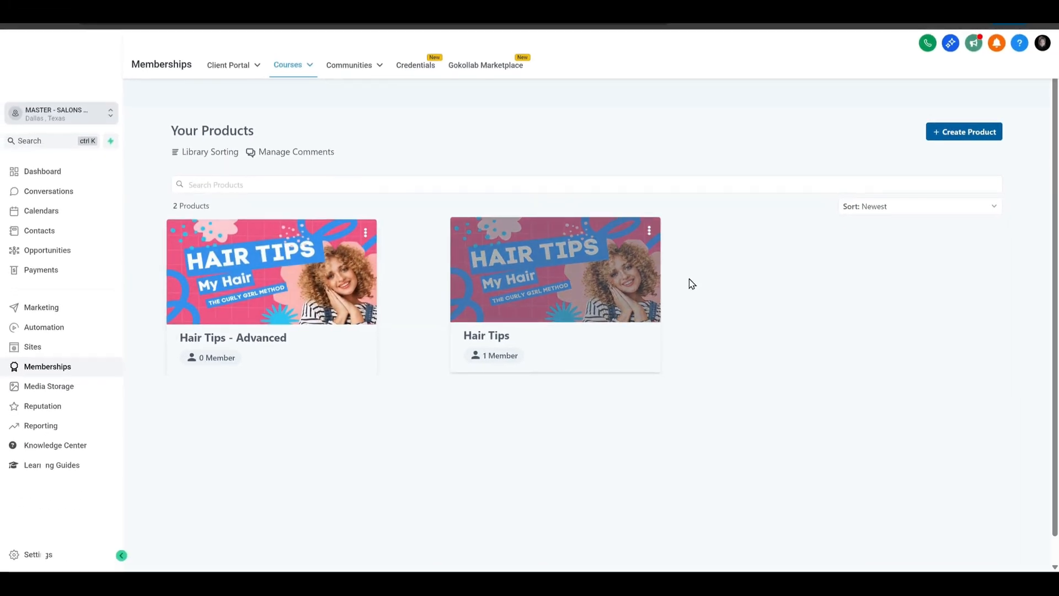
Look at the course templates offered for a new membership product and return to the product list.
left_click(947, 133)
left_click(958, 157)
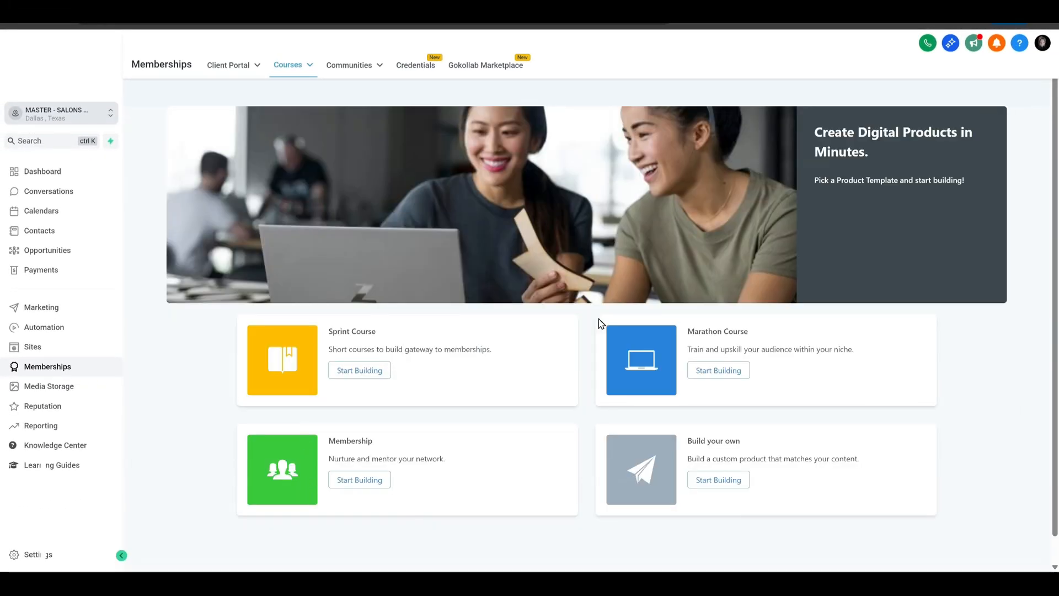
mouse_move(274, 73)
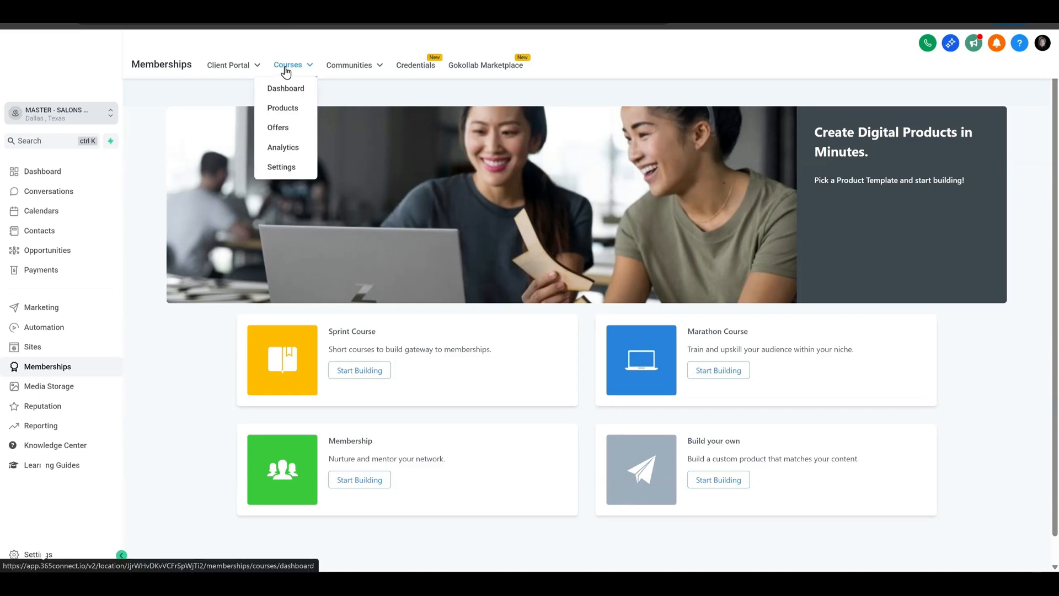
left_click(281, 109)
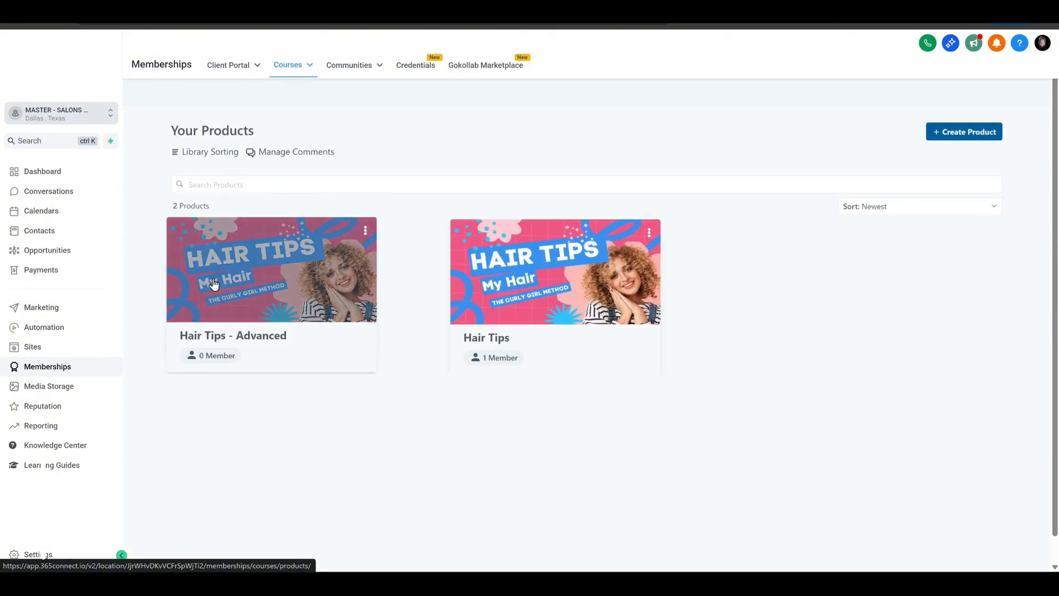
Review the Courses concept map, examine the offers of the Hair Tips course and return to the course products.
mouse_move(287, 66)
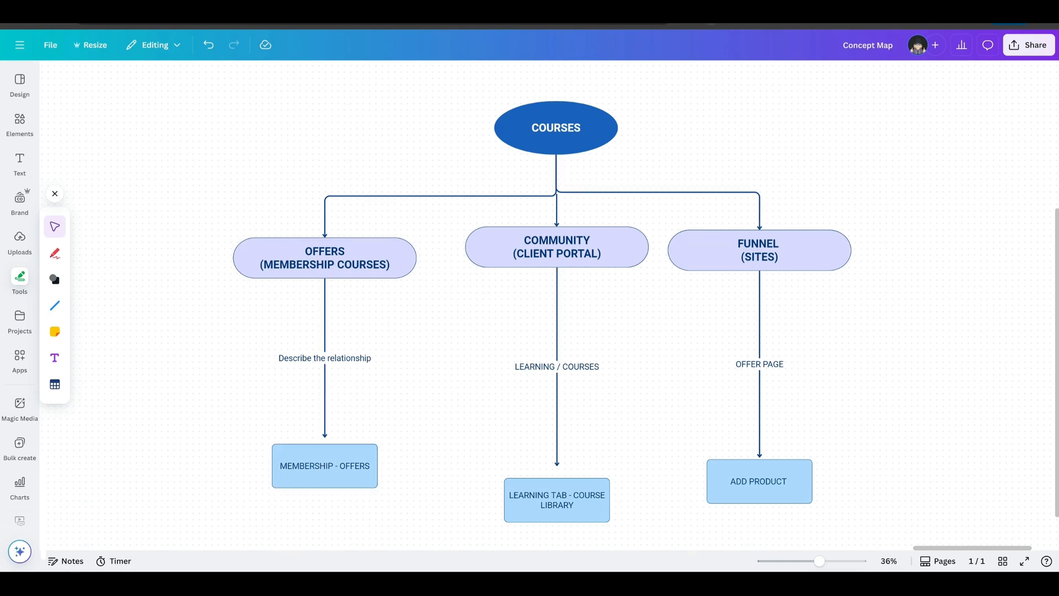
left_click(737, 9)
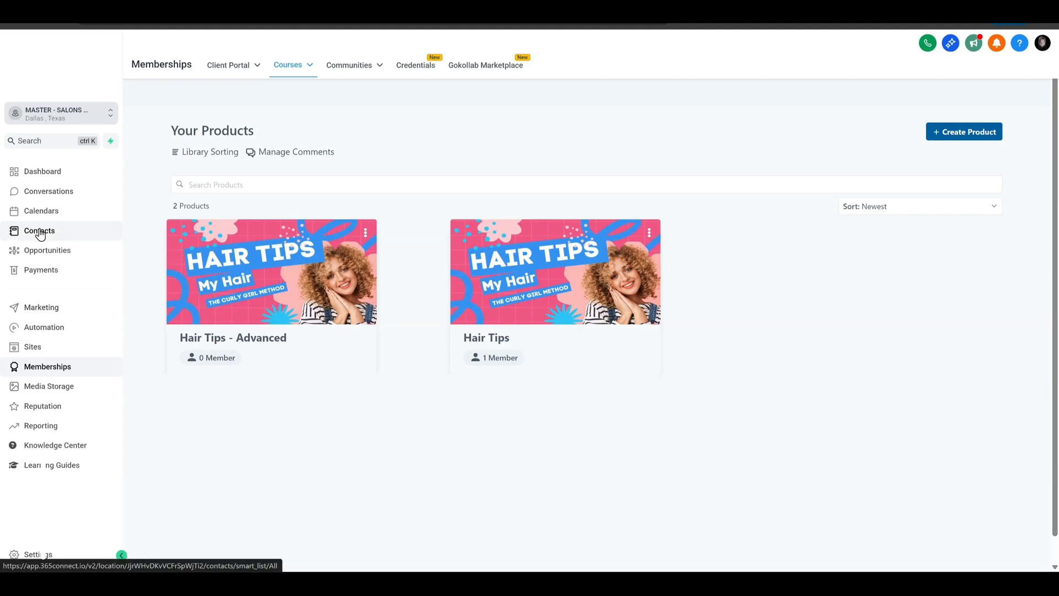
left_click(514, 301)
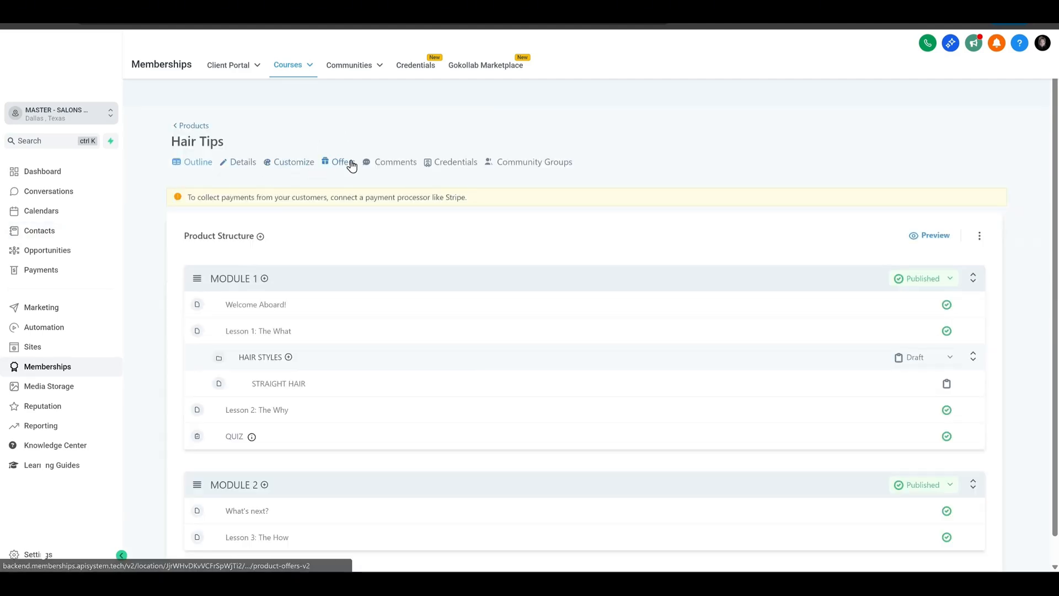
left_click(346, 164)
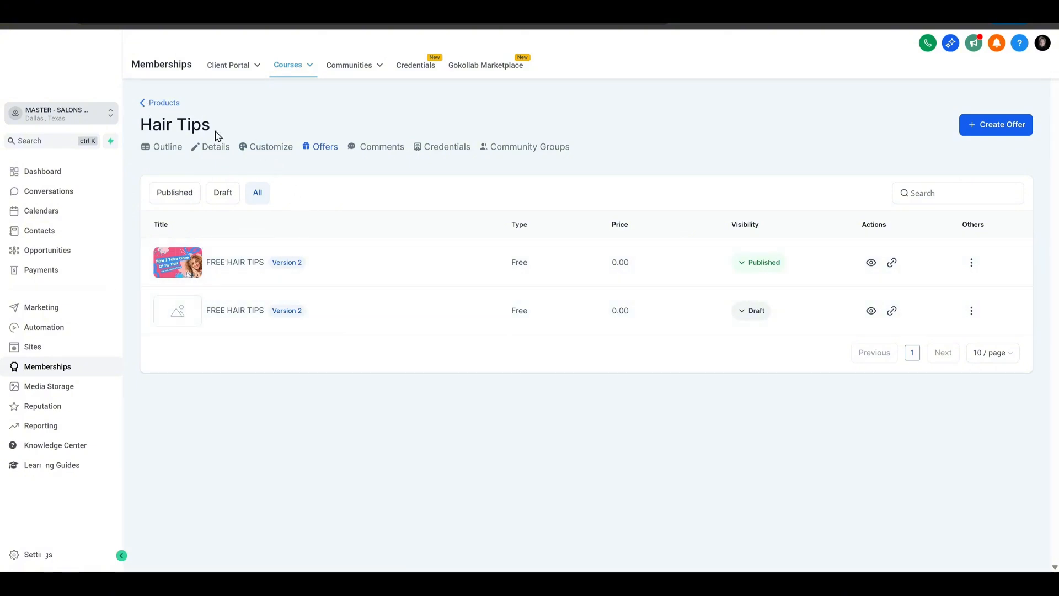
left_click(280, 288)
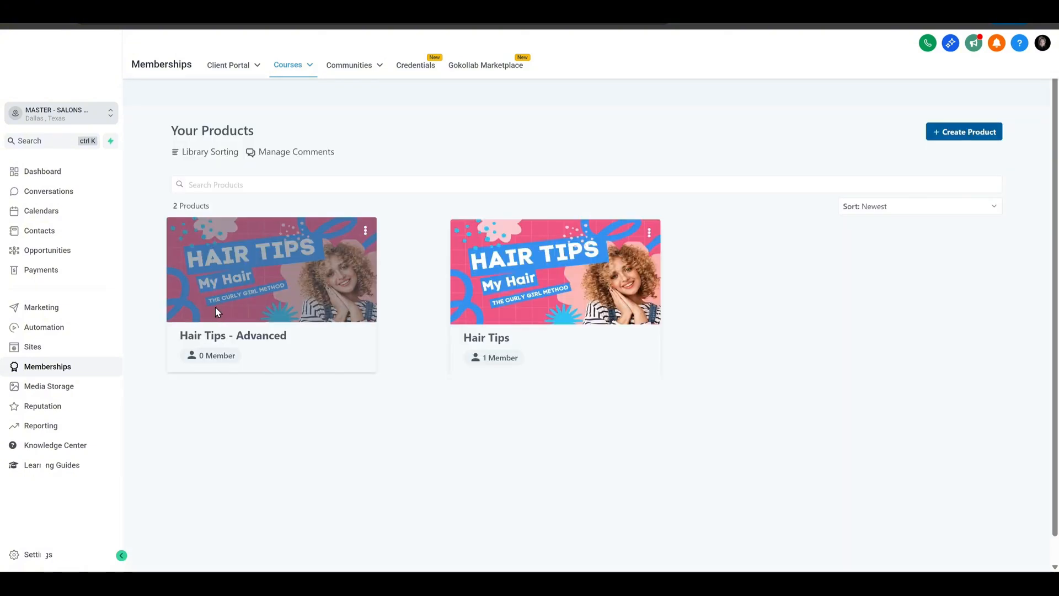
Start a new offer titled "Hair Tip 2" for the Hair Tips - Advanced course product.
left_click(216, 308)
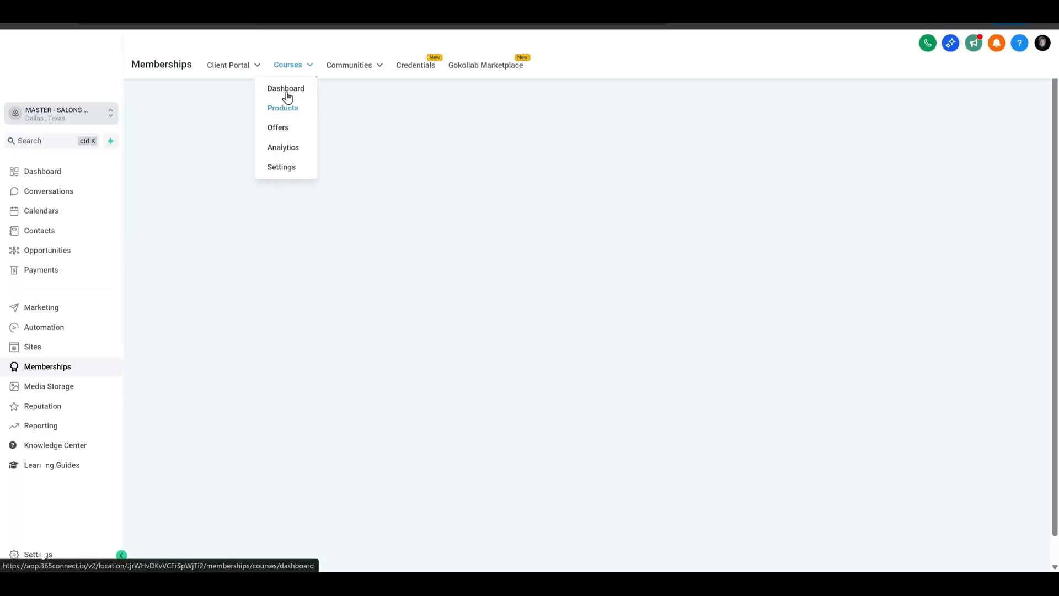
left_click(255, 307)
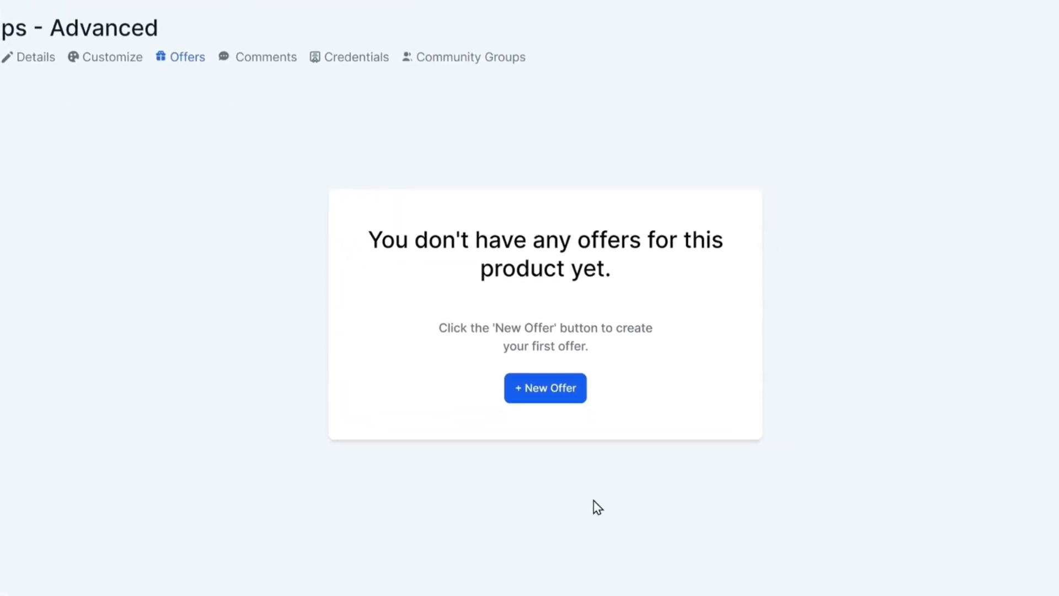
left_click(543, 422)
left_click(376, 147)
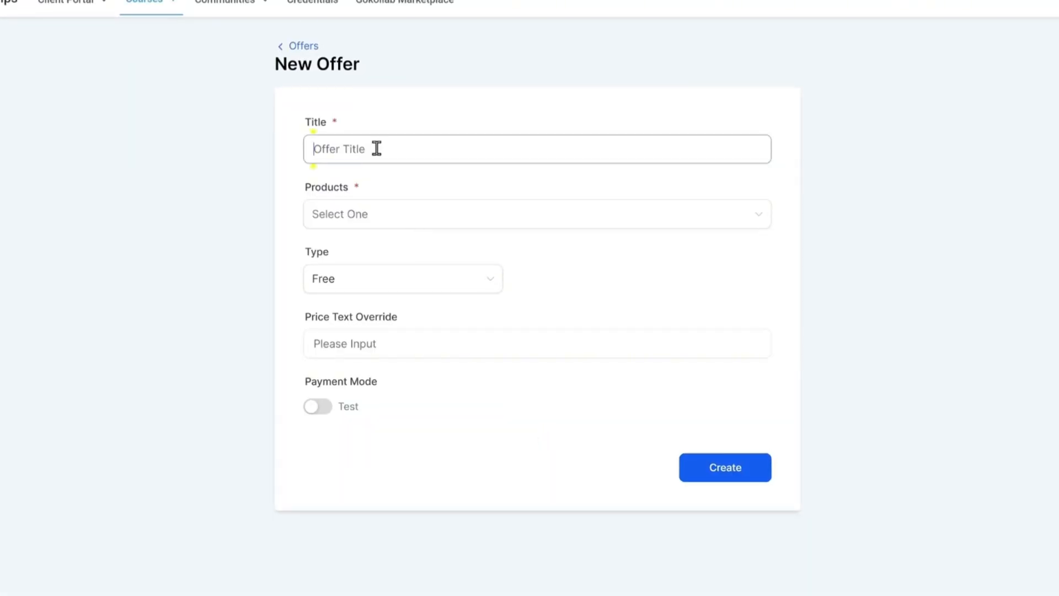
type("Hair Tip 2")
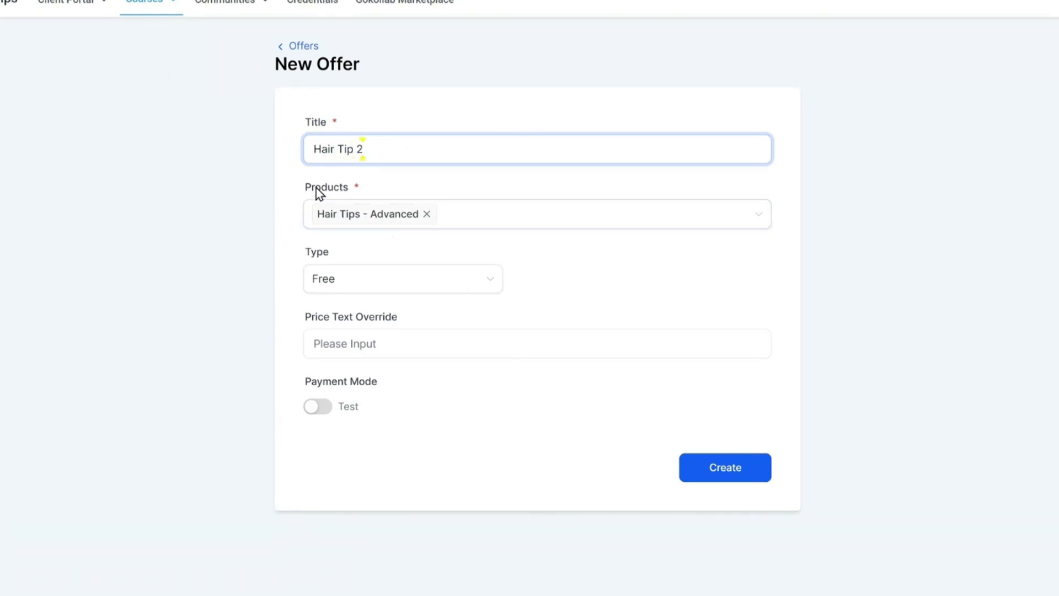
left_click(318, 218)
left_click(359, 241)
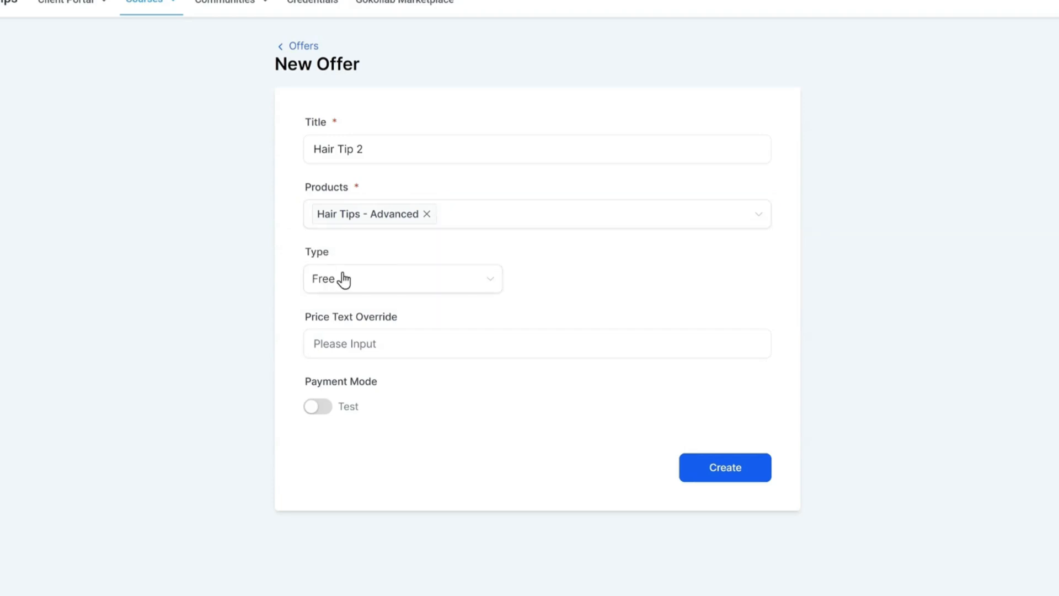
Keep the offer type Free, set its price text override to "FREE" and create the offer.
left_click(346, 276)
left_click(371, 292)
left_click(561, 270)
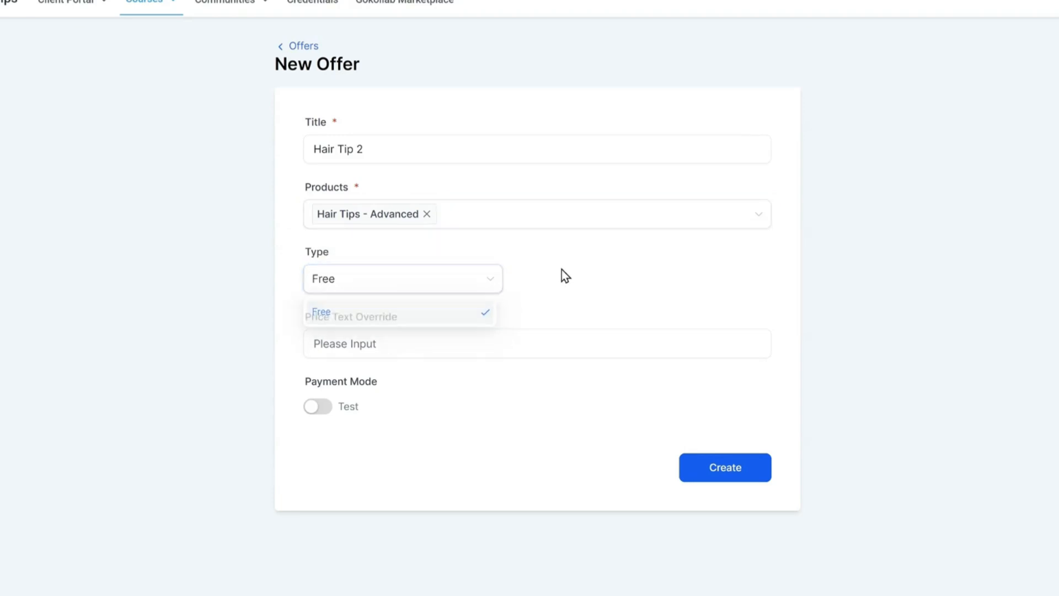
left_click(443, 342)
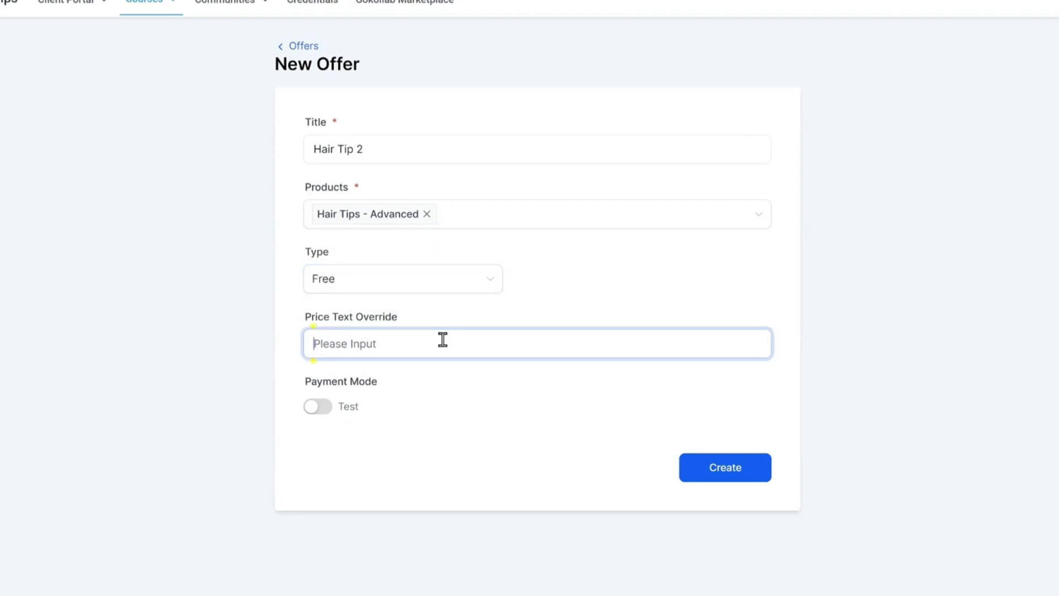
type("FREE")
left_click(721, 461)
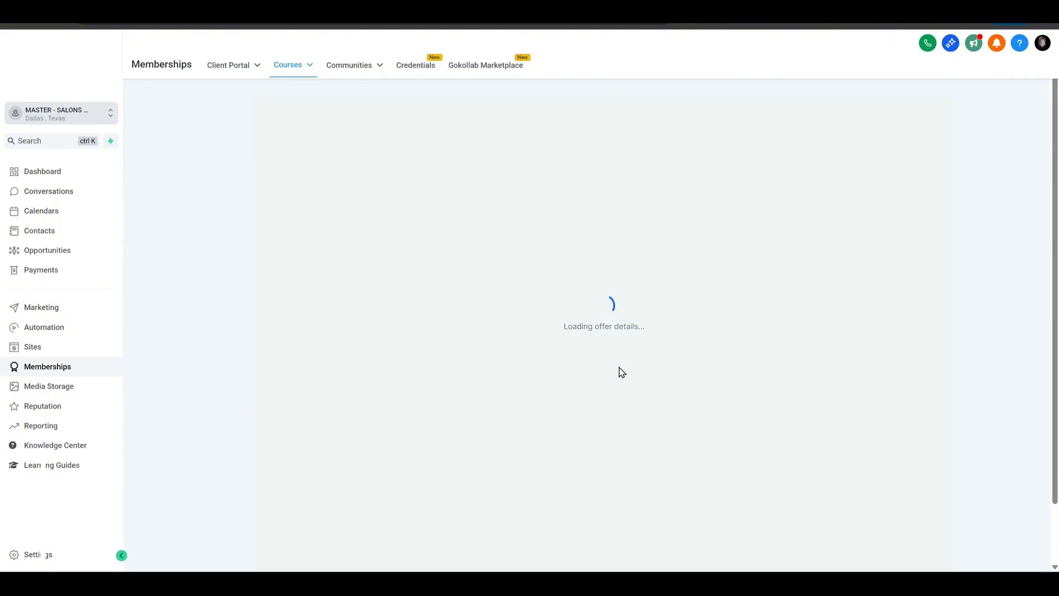
Open the Hair Tip 2 offer from the course offers list, set its status to Published and save it.
mouse_move(292, 65)
left_click(287, 128)
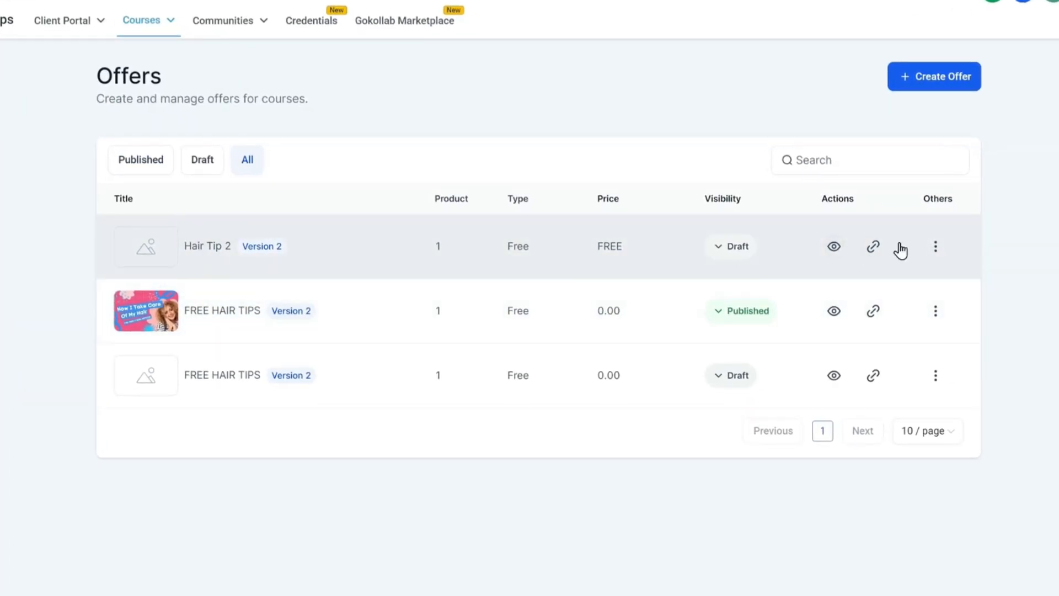
left_click(935, 246)
left_click(953, 218)
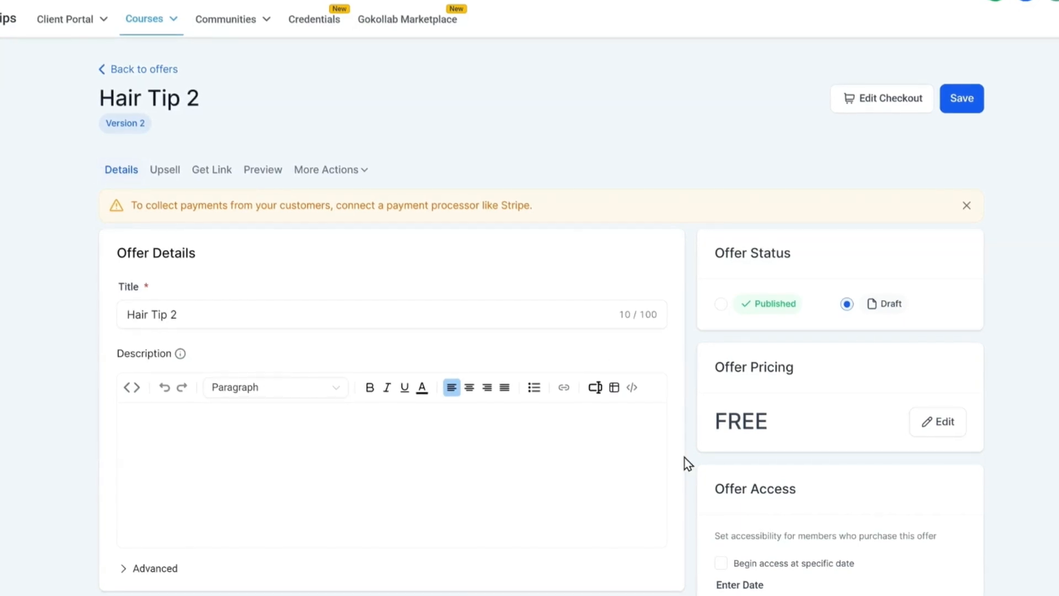
left_click(723, 303)
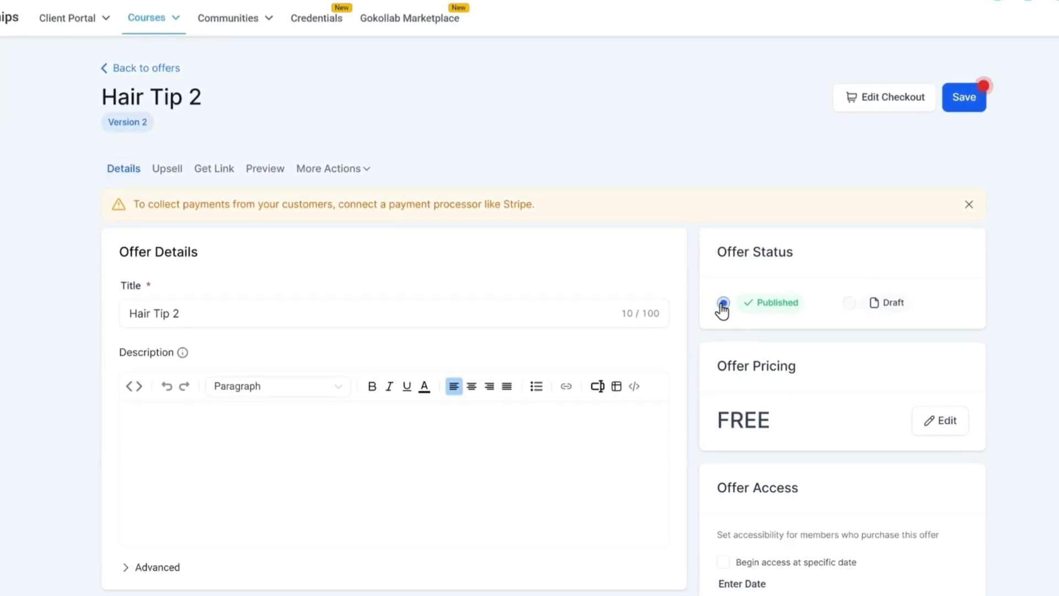
scroll(265, 481, "down", 7)
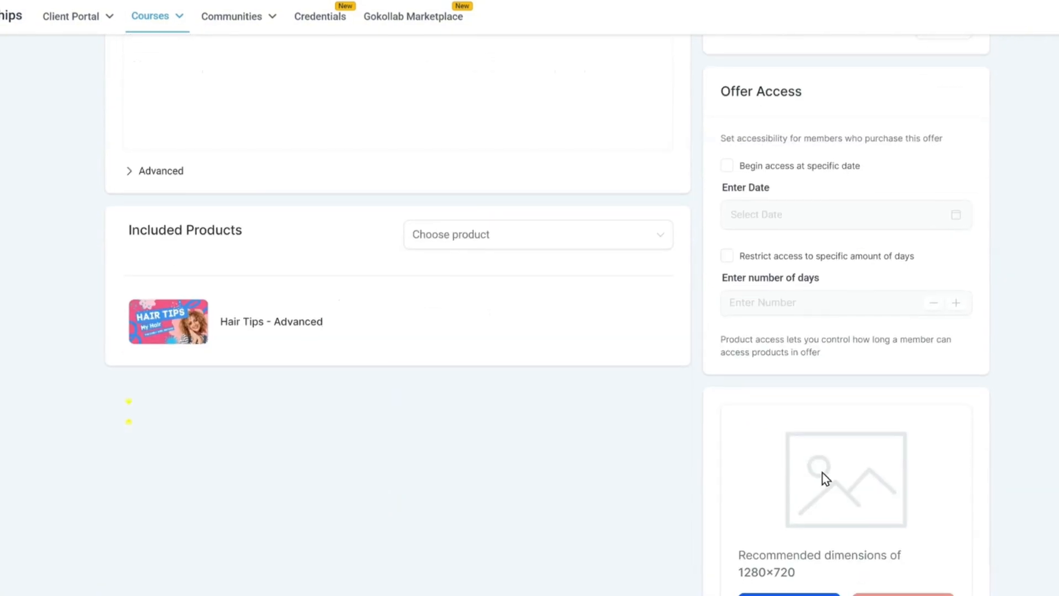
scroll(816, 409, "up", 7)
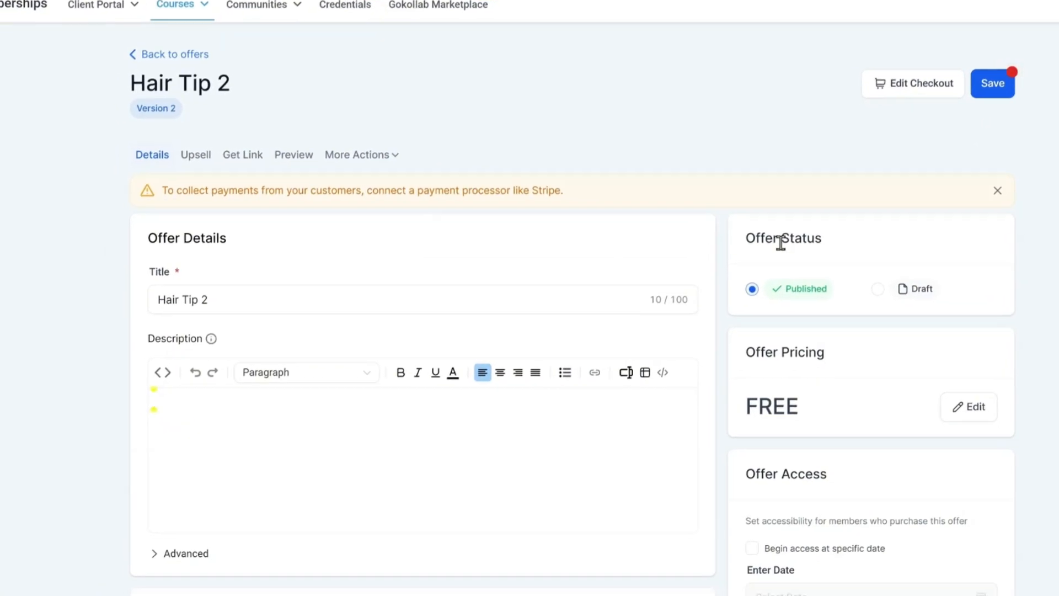
left_click(1003, 84)
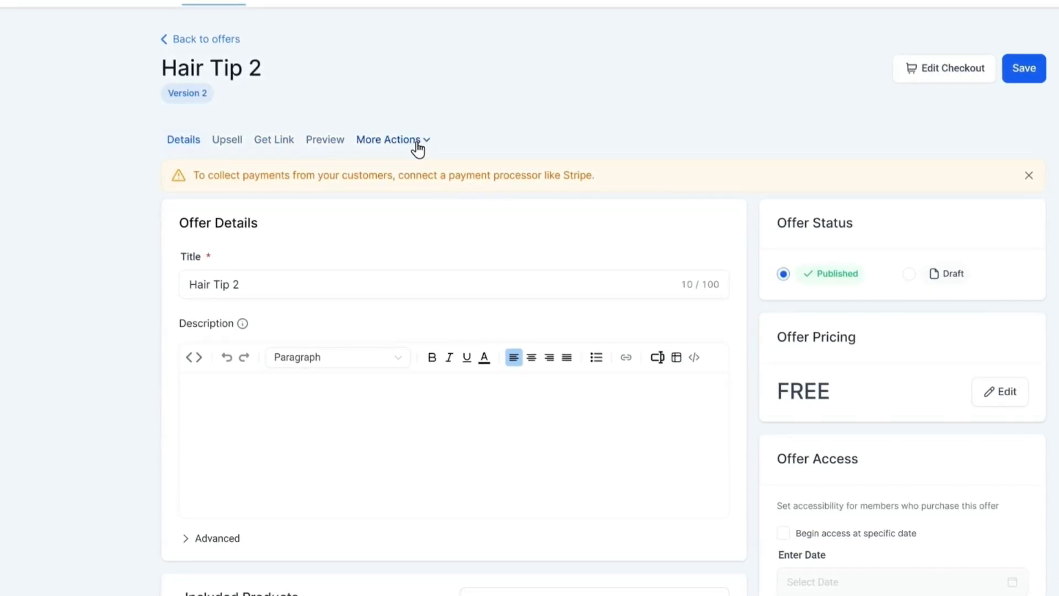
Open the checkout customization of the Hair Tip 2 offer and look through its offer details settings.
left_click(932, 78)
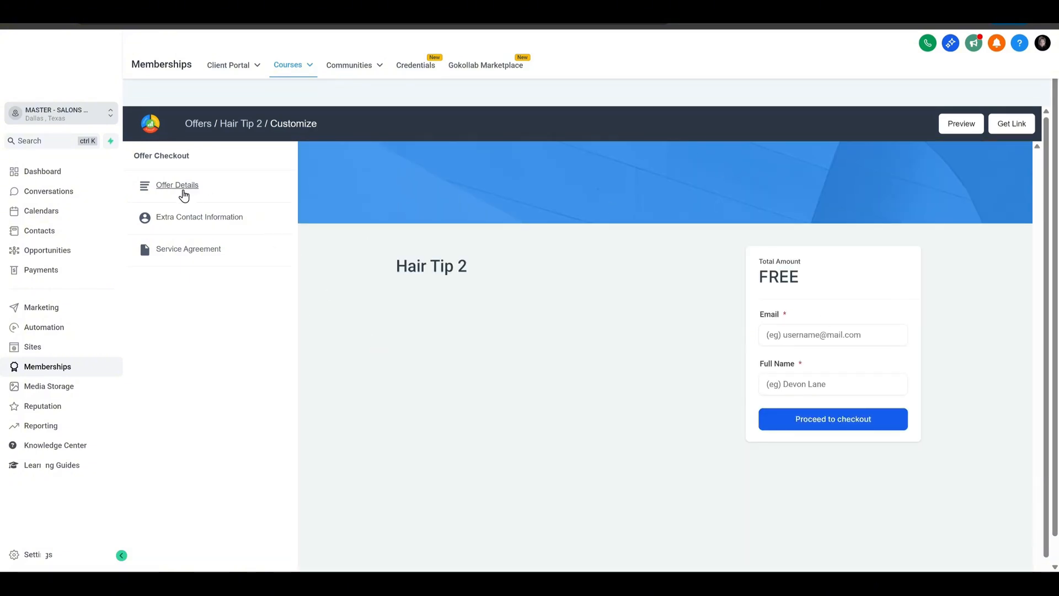
left_click(184, 192)
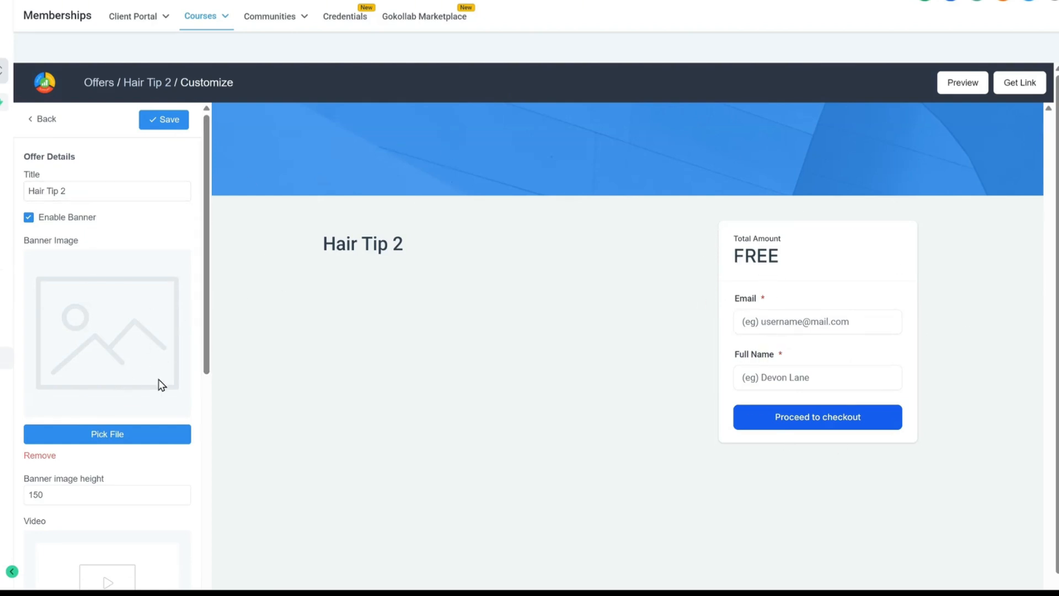
scroll(149, 342, "down", 8)
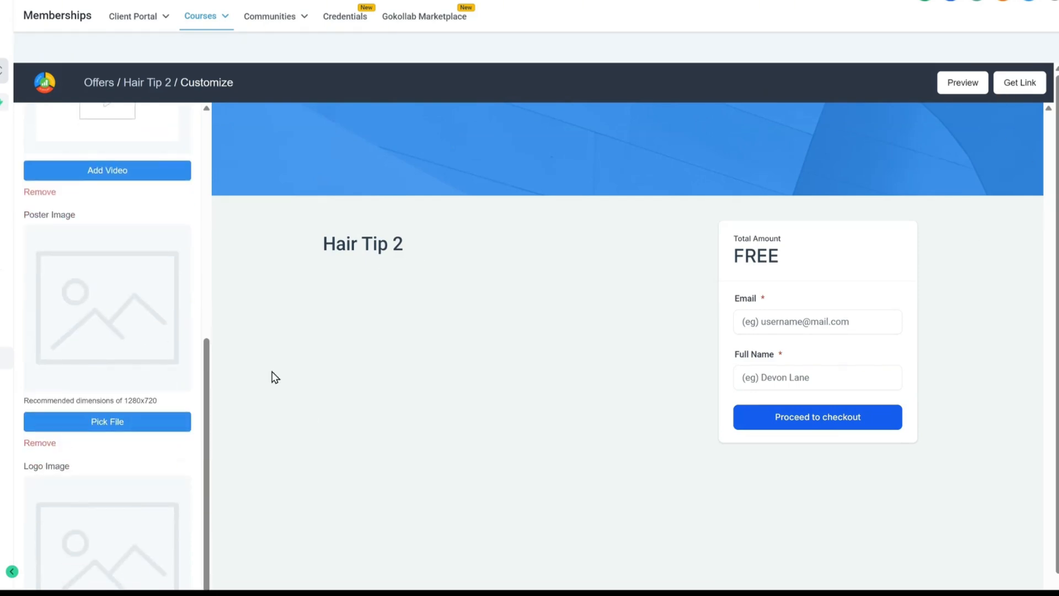
scroll(119, 461, "down", 3)
scroll(83, 491, "down", 1)
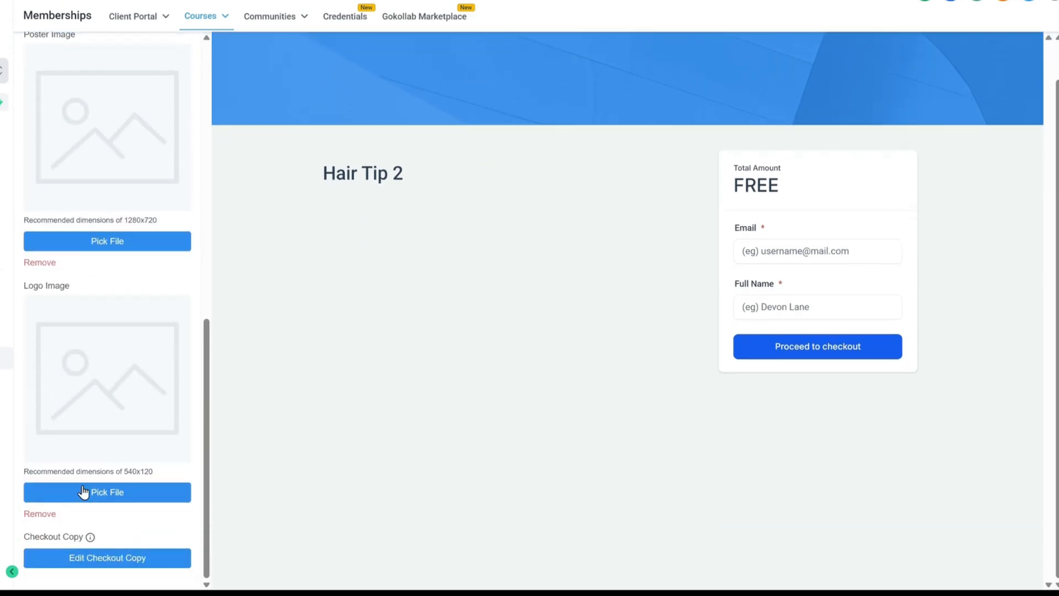
scroll(679, 293, "up", 1)
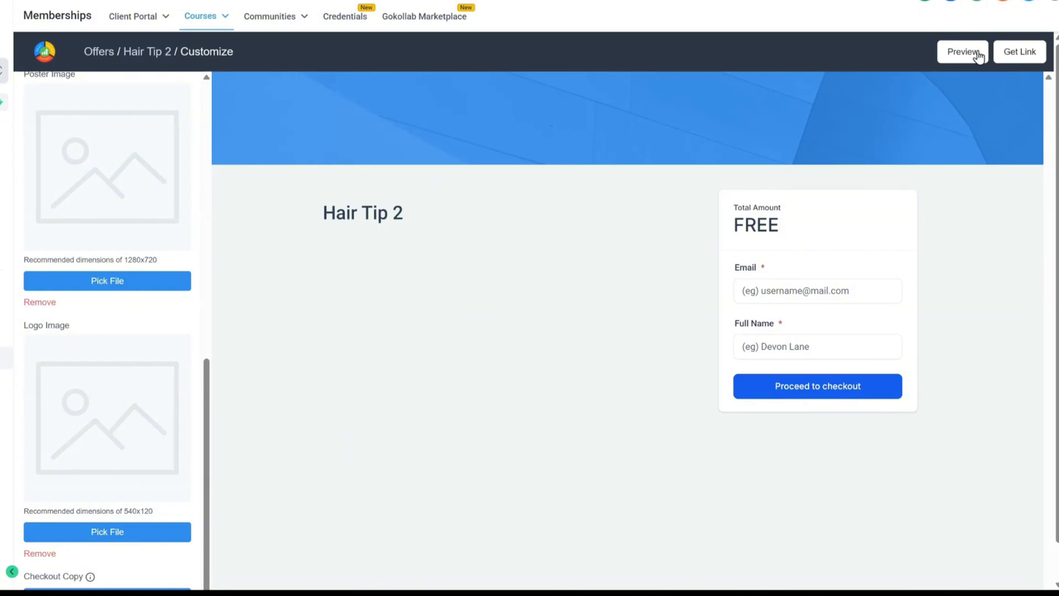
Get the Hair Tip 2 checkout link, preview the checkout page and return to the course offers list.
left_click(1020, 55)
left_click(966, 53)
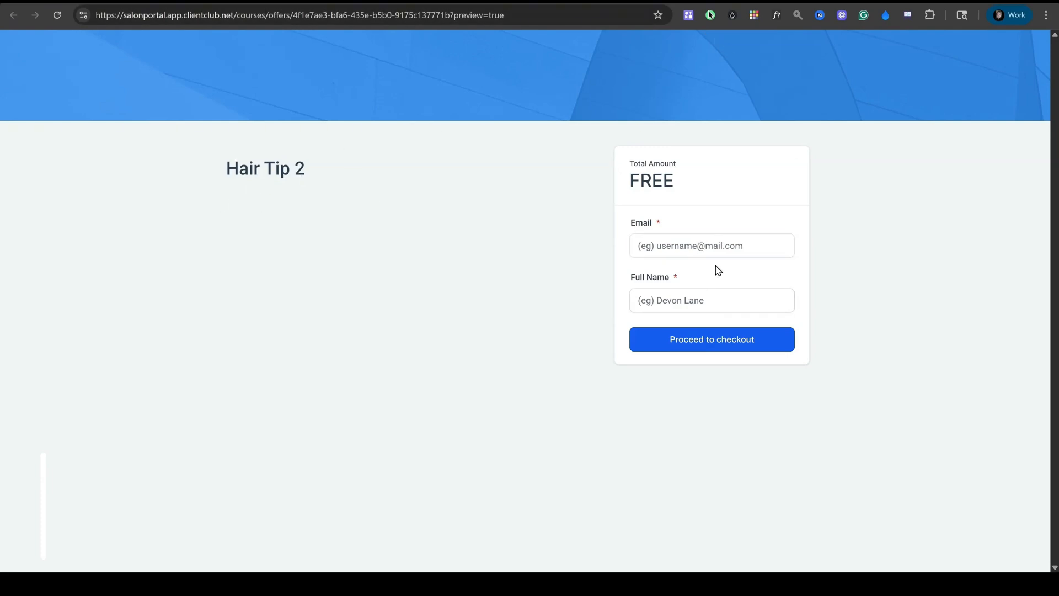
left_click_drag(527, 18, 92, 33)
left_click(679, 2)
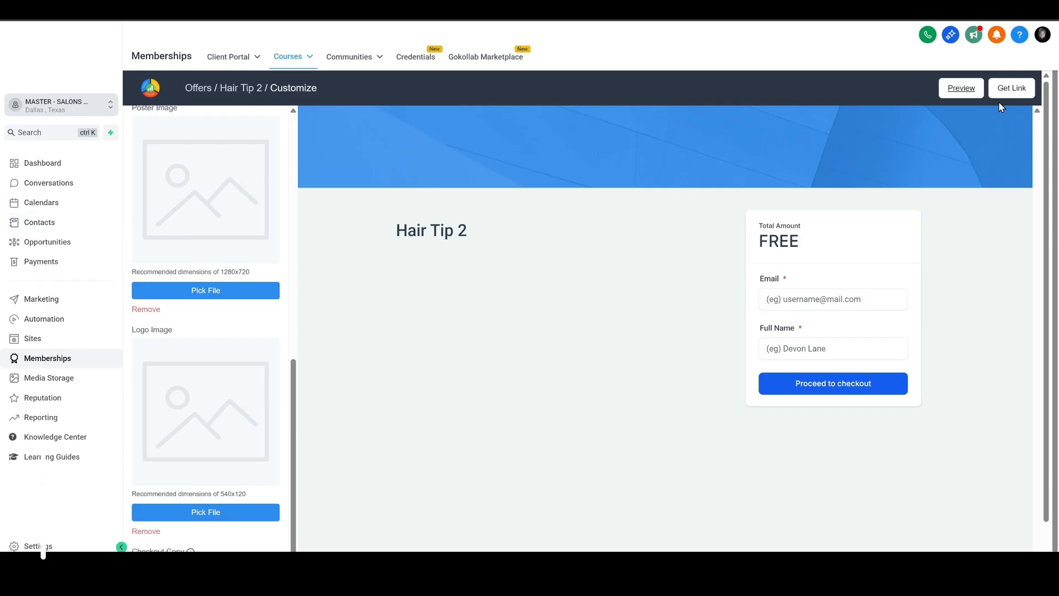
mouse_move(303, 70)
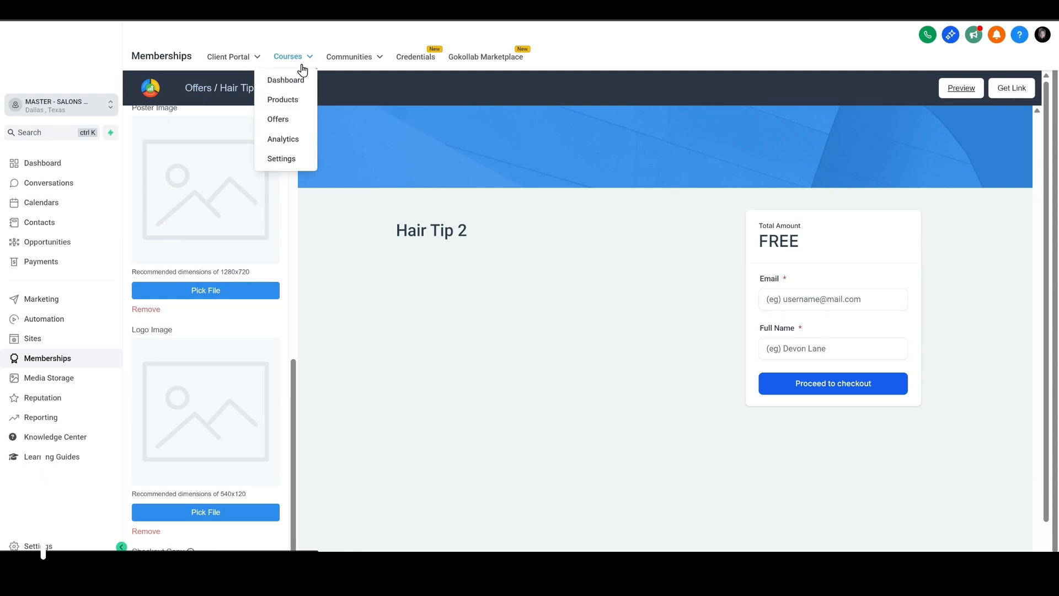
left_click(287, 120)
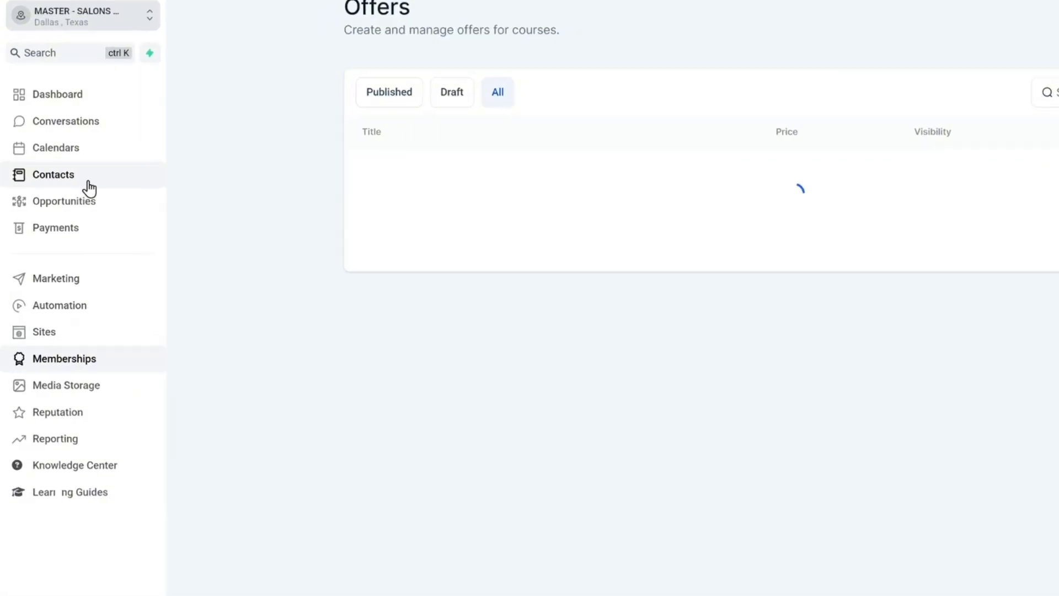
Open the contact's record and grant it the Hair Tip 2 course offer under Client Portal.
left_click(89, 189)
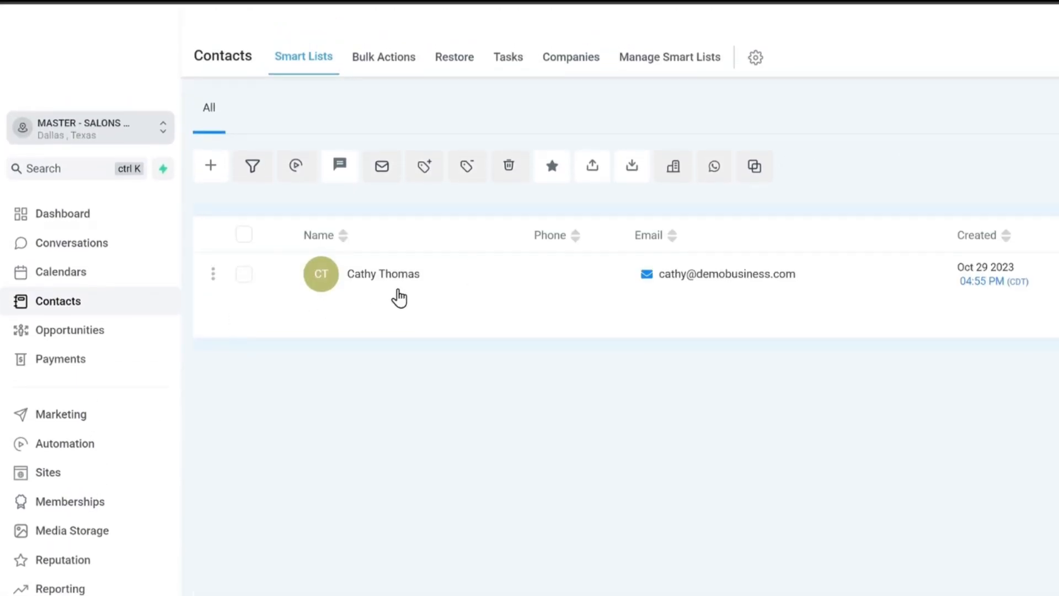
left_click(413, 287)
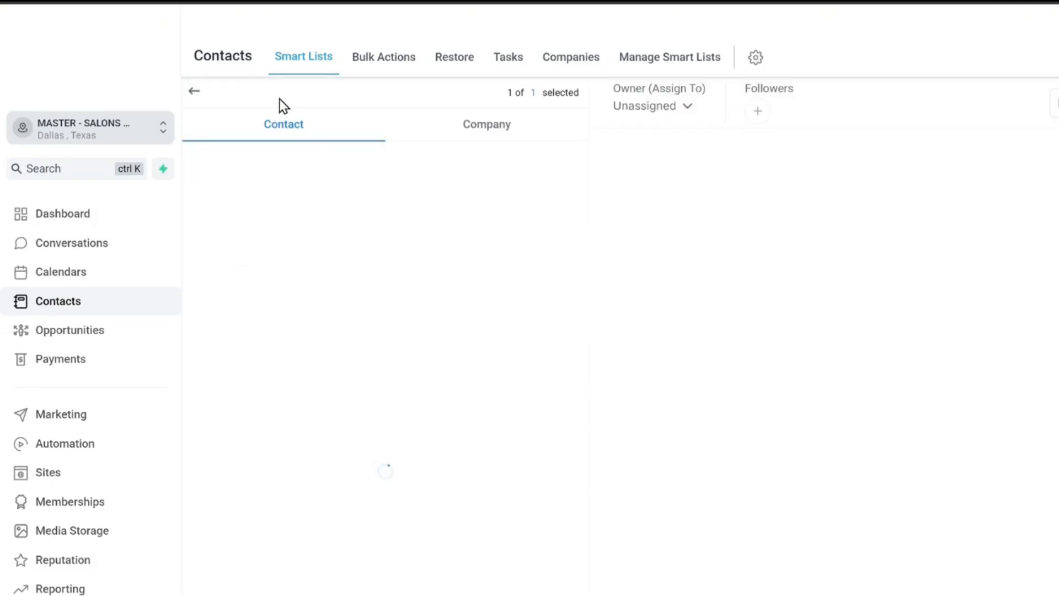
scroll(260, 484, "down", 10)
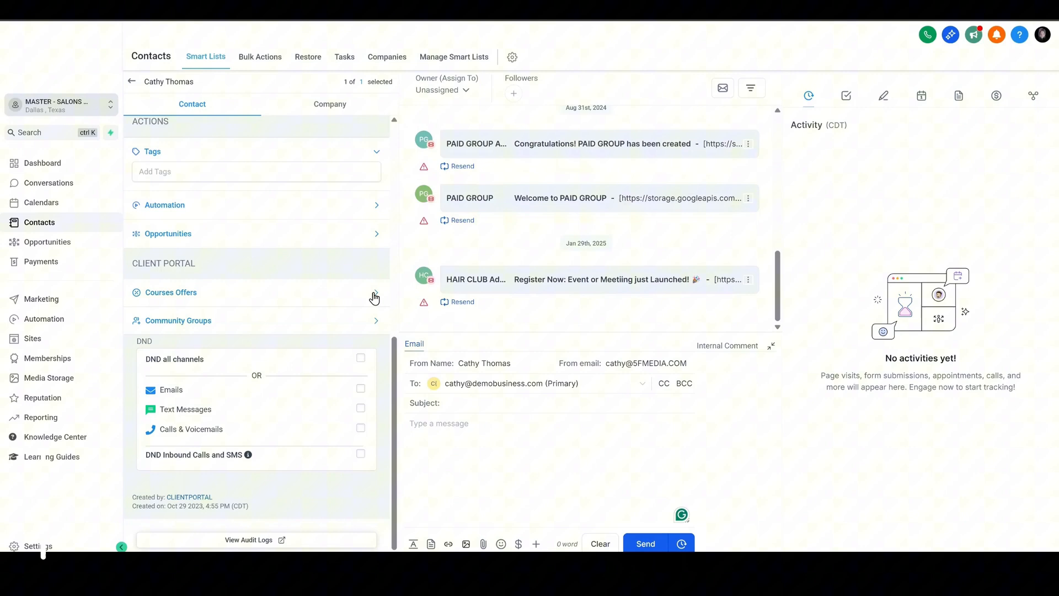
left_click(541, 396)
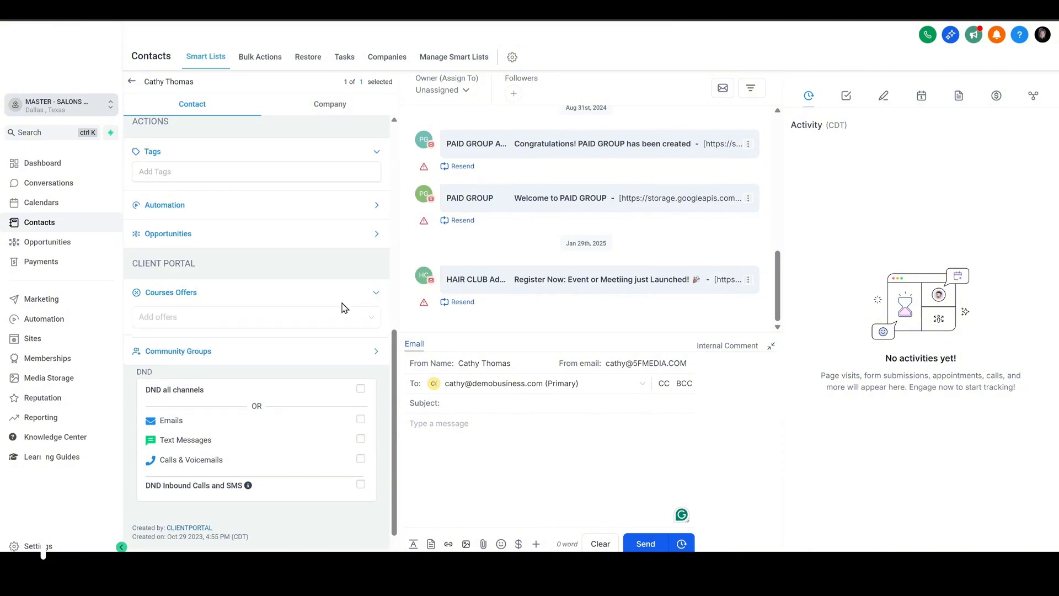
left_click(208, 318)
left_click(250, 324)
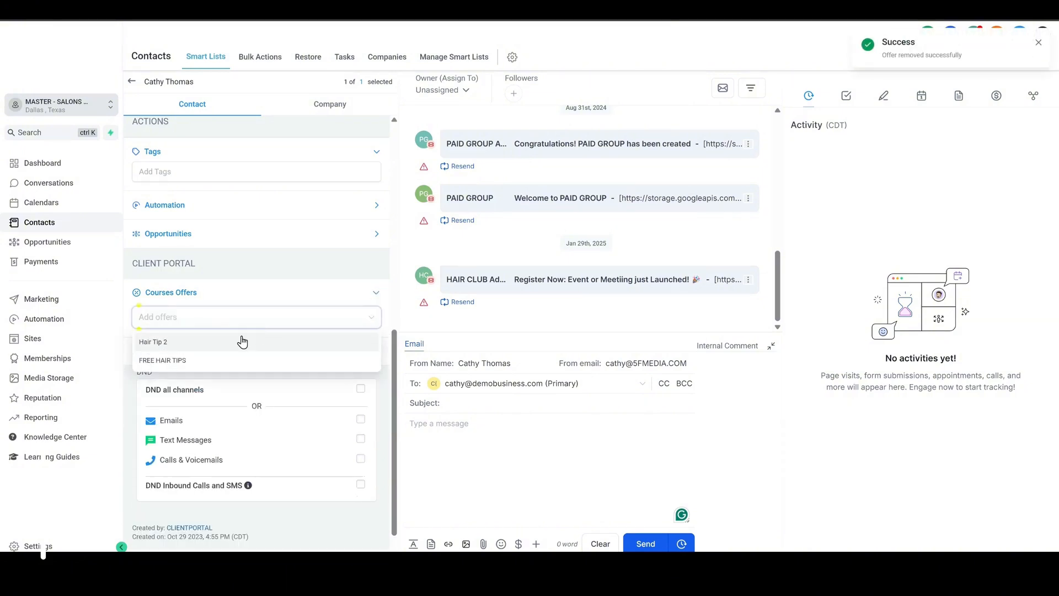
left_click(242, 342)
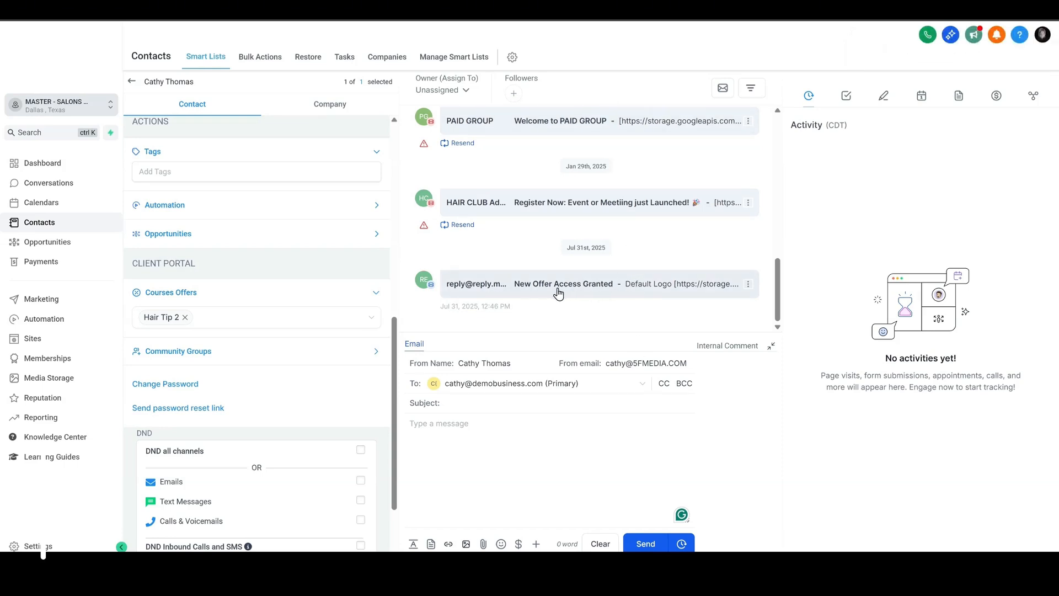
Add the FREE HAIR TIPS course offer to the contact and open the offer access email in the conversation.
left_click(237, 327)
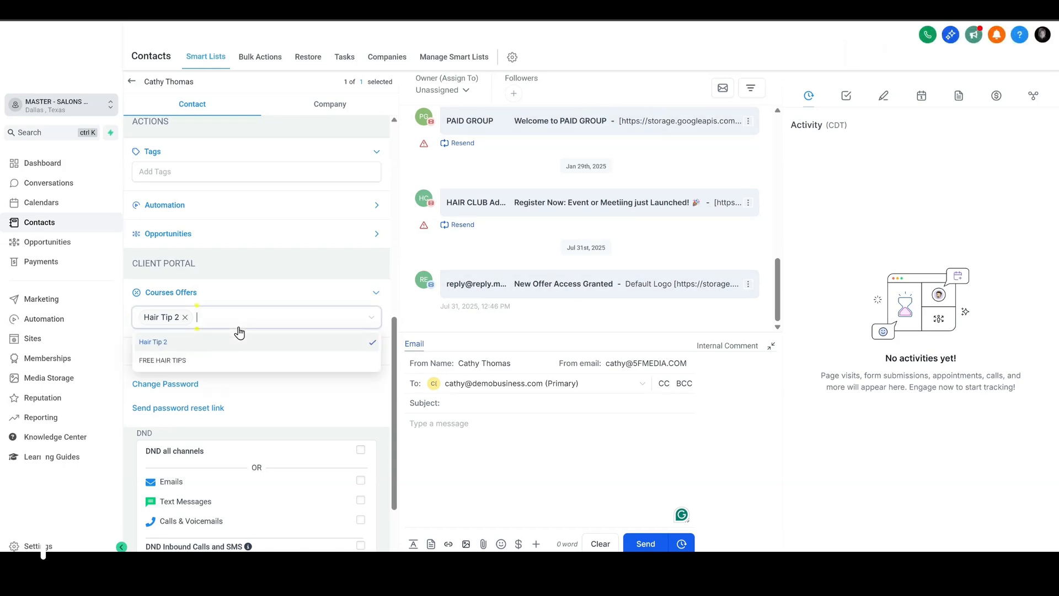
left_click(193, 361)
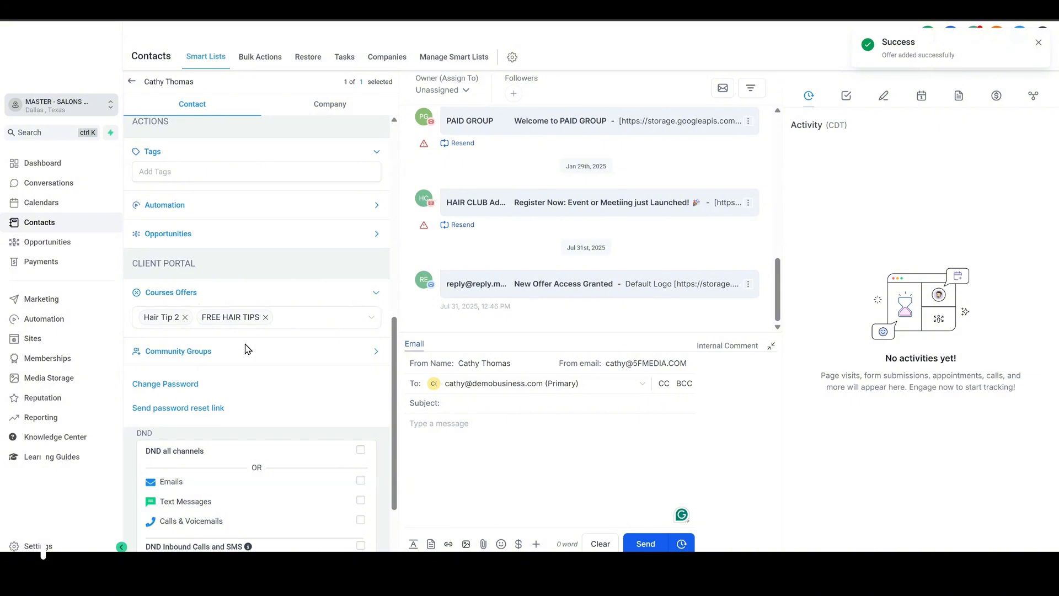
left_click(576, 249)
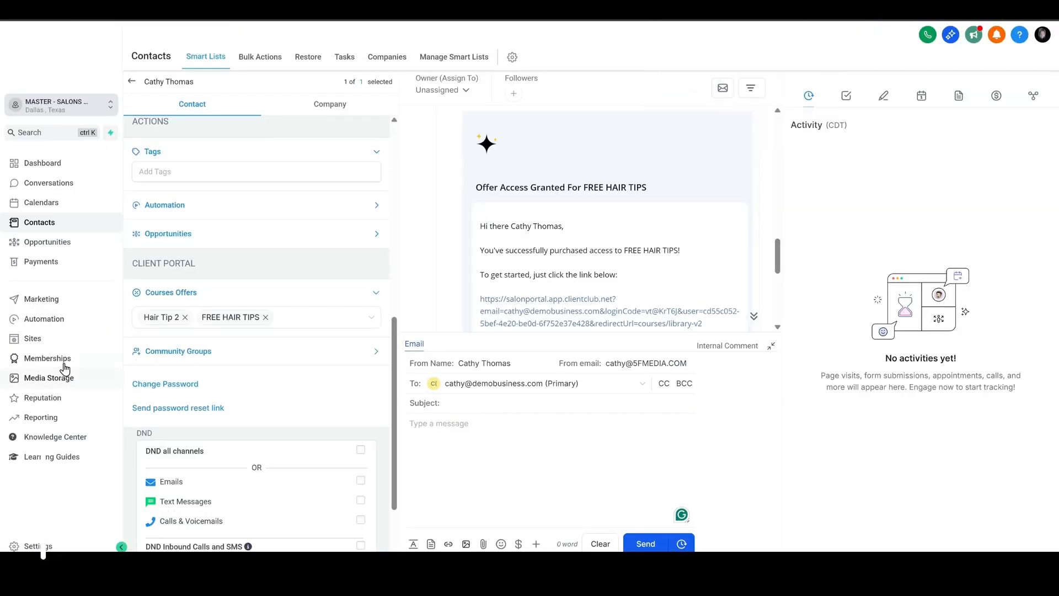
Return to Memberships and open the course offers list.
left_click(49, 358)
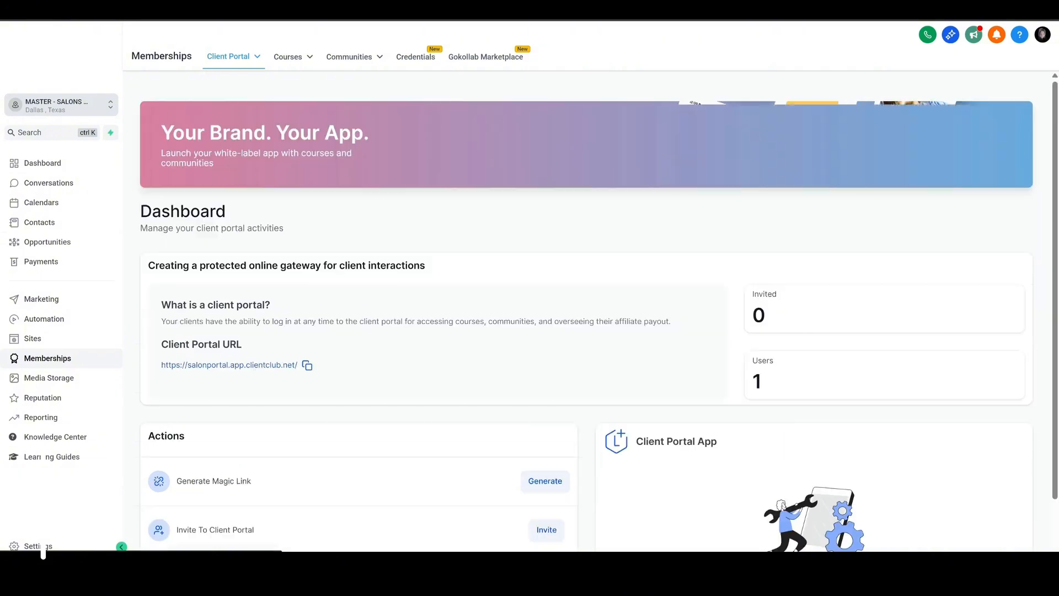
left_click(287, 57)
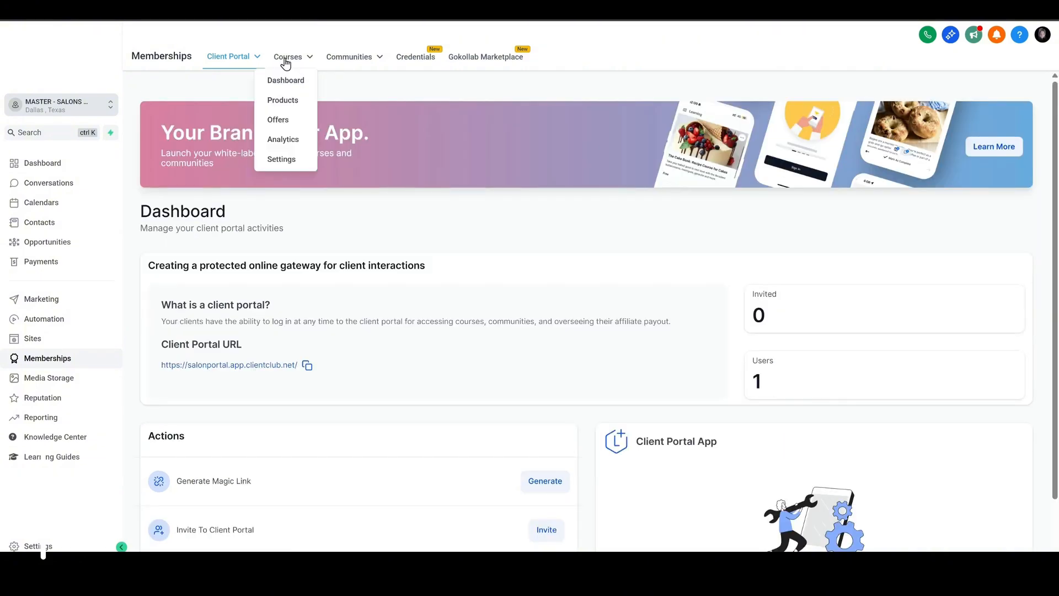
left_click(277, 120)
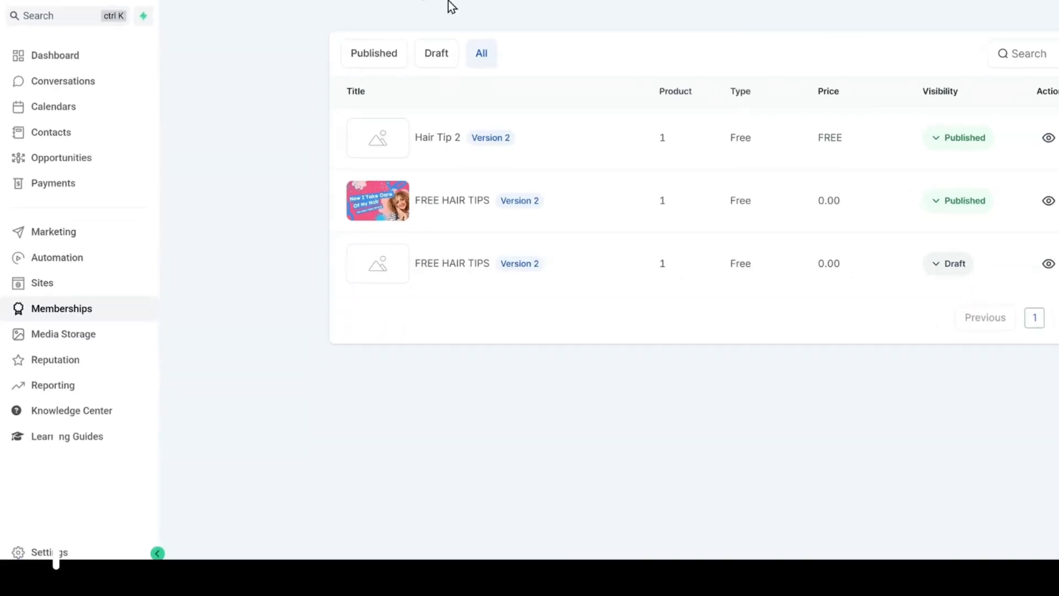
Open the HAIR CLUB community group, go to its private channel and preview the new post form.
mouse_move(411, 94)
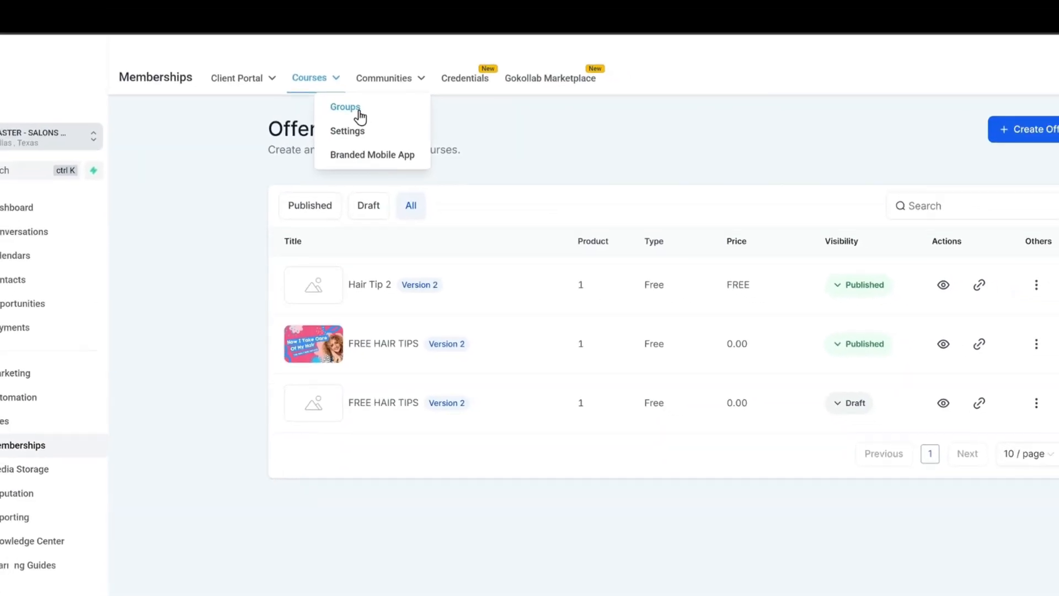
left_click(363, 111)
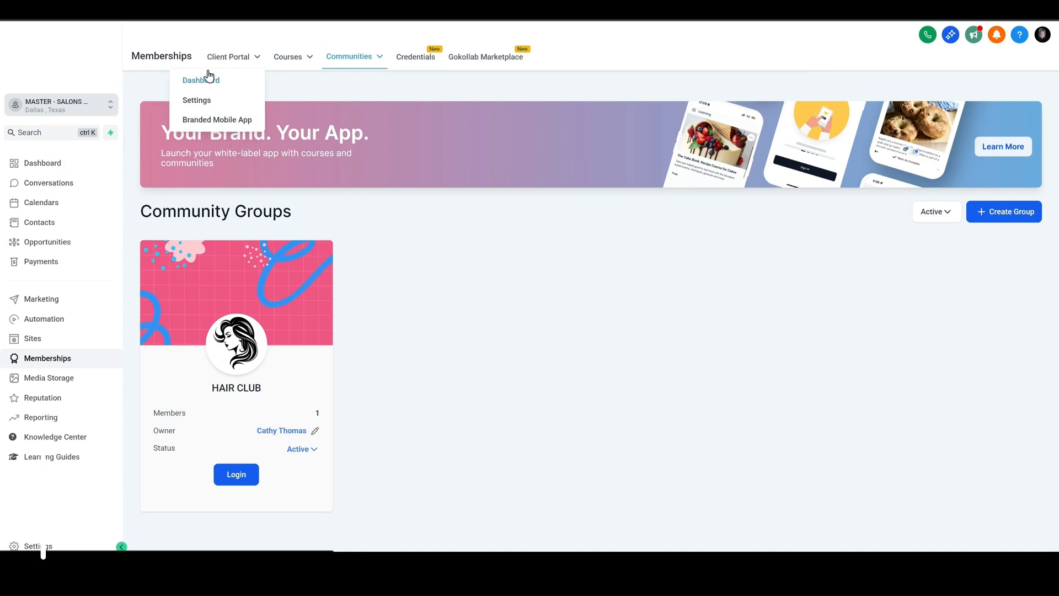
left_click(237, 477)
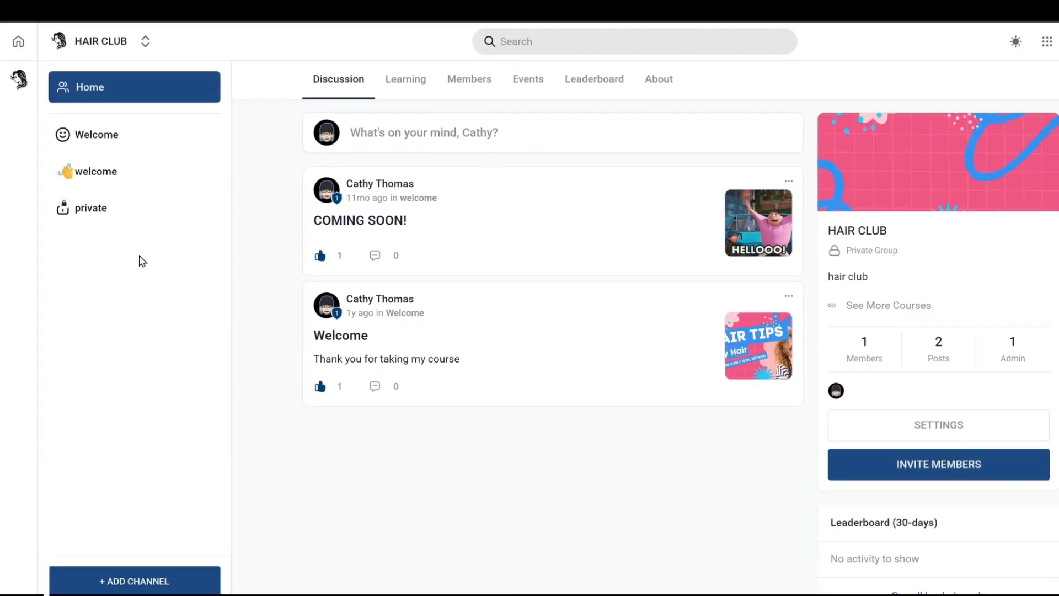
left_click(80, 213)
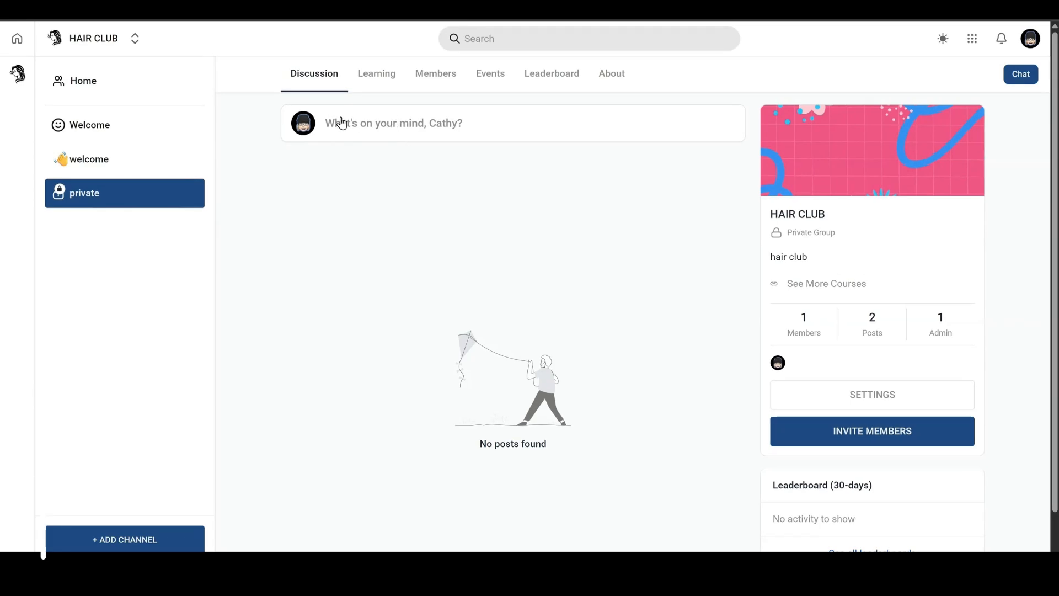
left_click(342, 123)
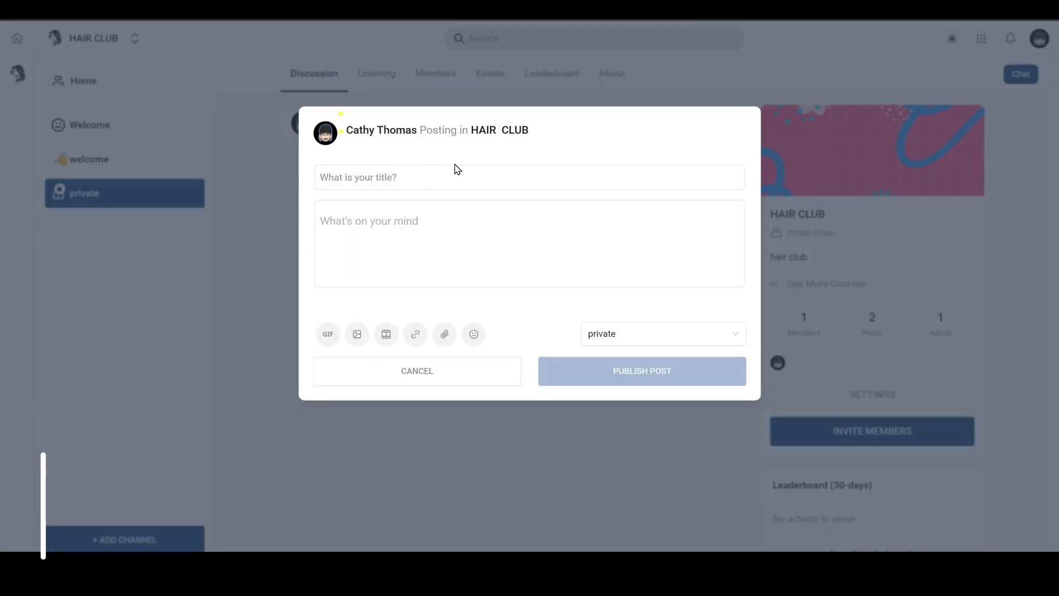
left_click(786, 89)
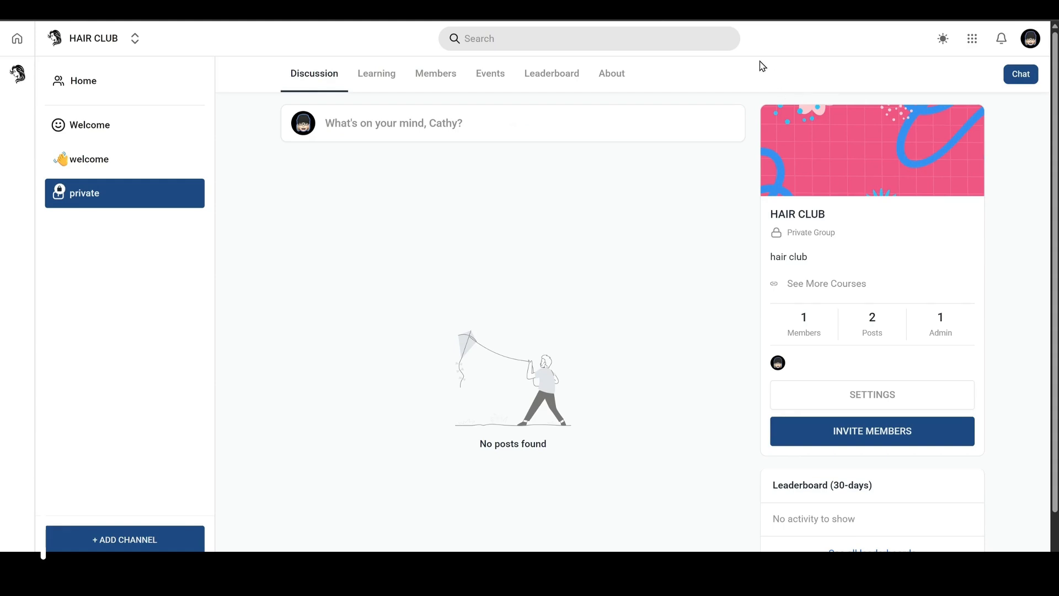
Review the member management options in the private channel's settings.
mouse_move(66, 203)
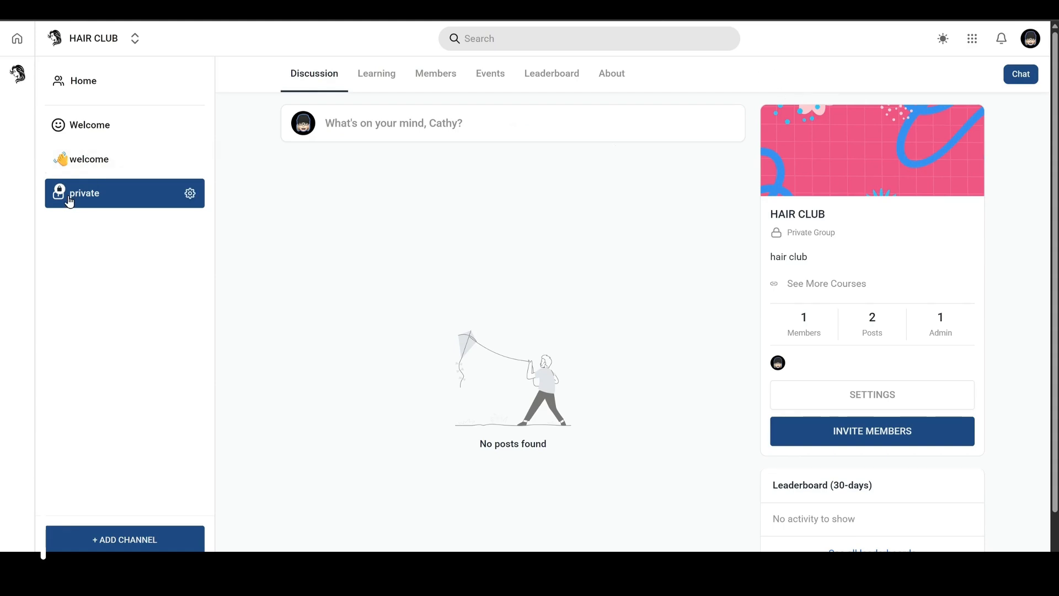
left_click(190, 194)
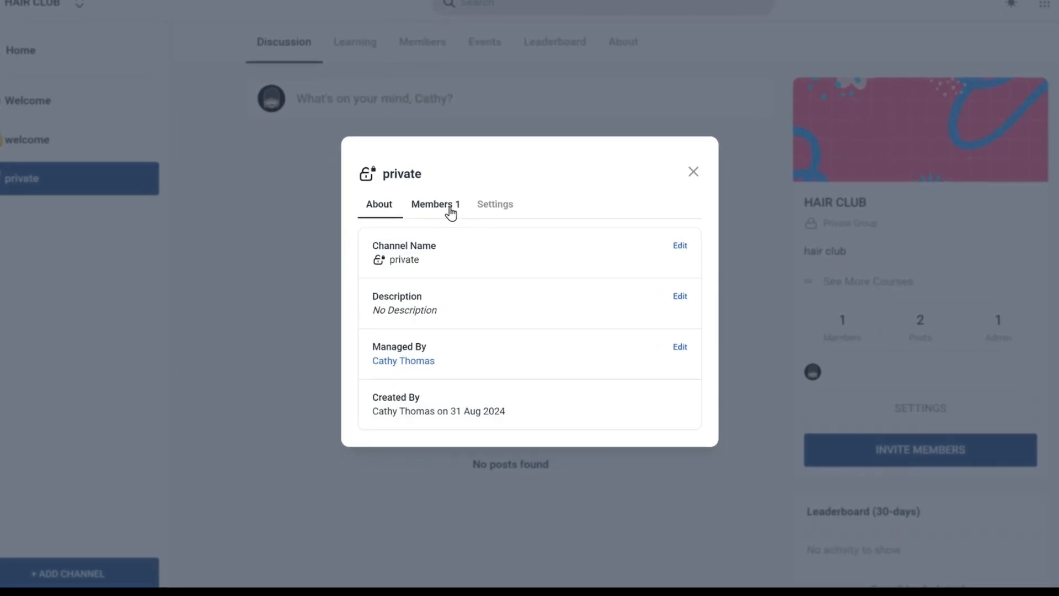
left_click(450, 209)
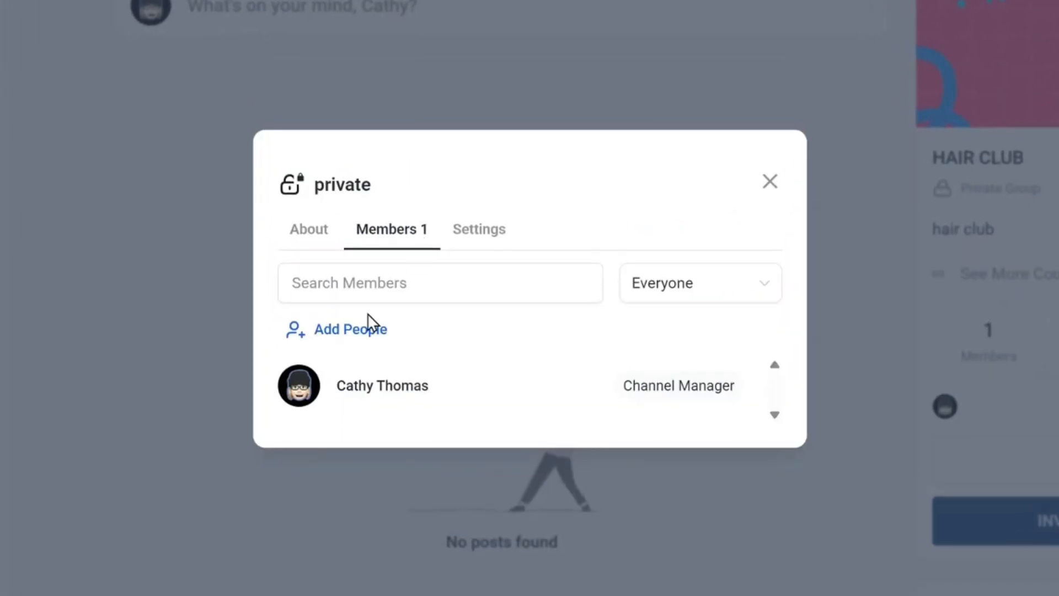
left_click(770, 182)
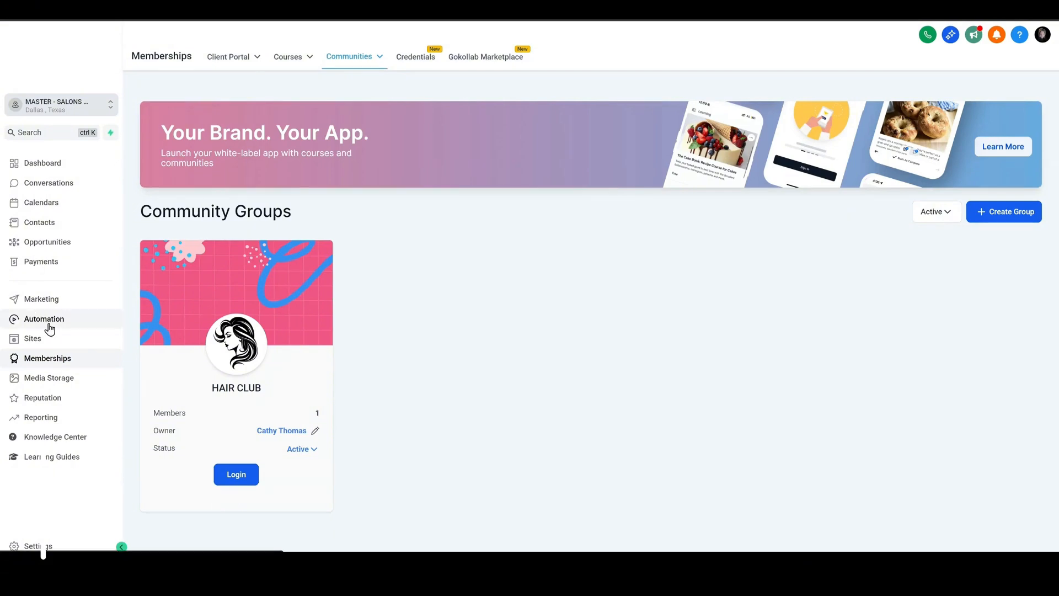
Open the workflow with the Membership New Signup trigger in Automation and add a Payment Received trigger.
left_click(48, 321)
left_click(326, 238)
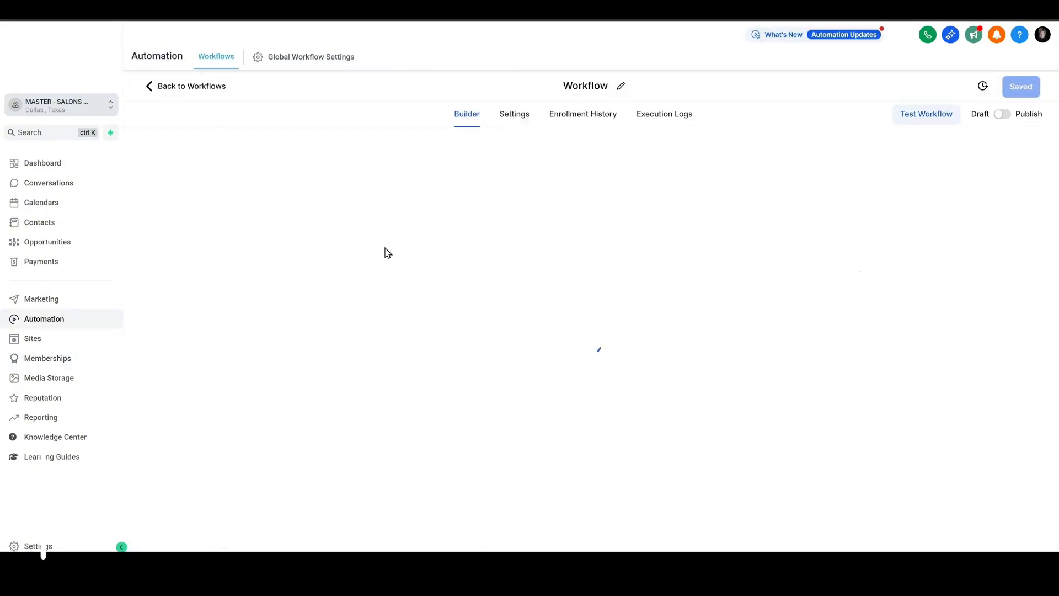
left_click(594, 140)
left_click(823, 157)
type("PAY")
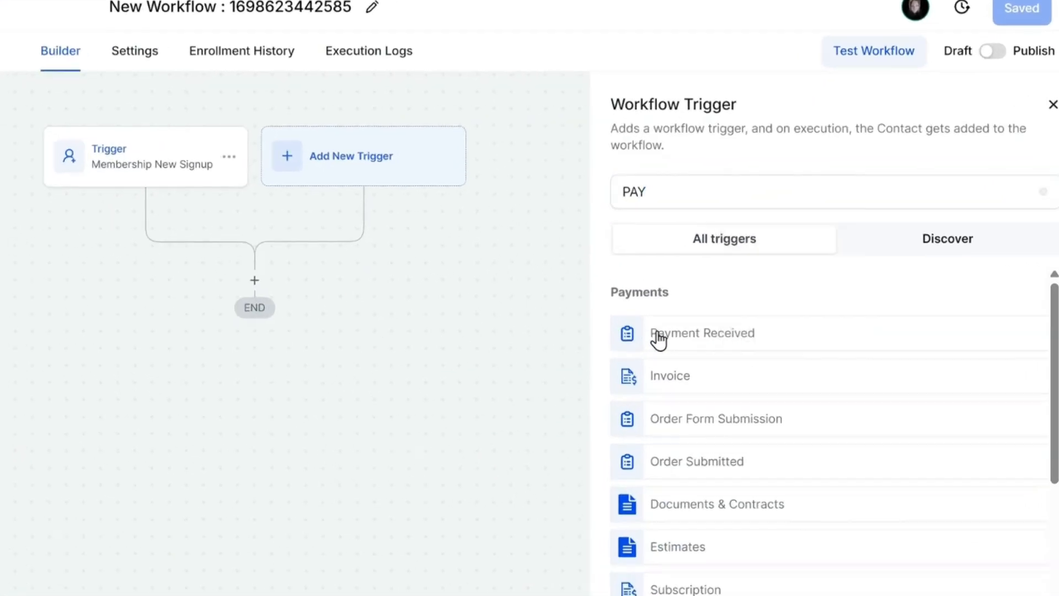
left_click(792, 248)
Filter the Payment Received trigger to Global Product is CANVA DOWNLOAD - DIGITAL PRODUCT.
left_click(607, 259)
left_click(379, 388)
left_click(494, 507)
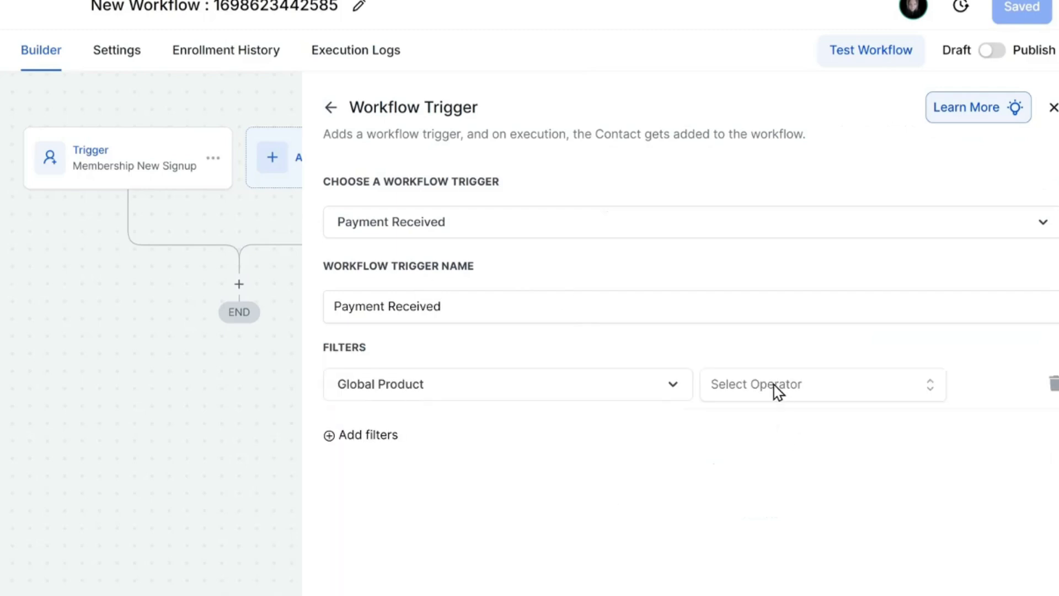
left_click(778, 389)
left_click(736, 426)
left_click(866, 471)
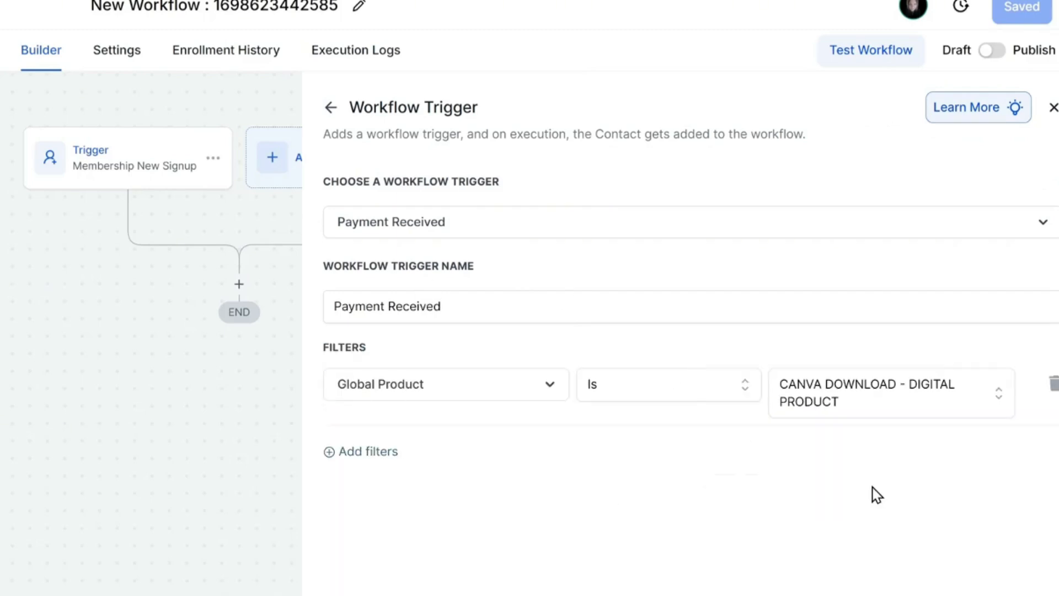
Add a Payment Status is Success filter to the Payment Received trigger and save the trigger.
left_click(355, 446)
left_click(749, 471)
left_click(754, 493)
left_click(911, 458)
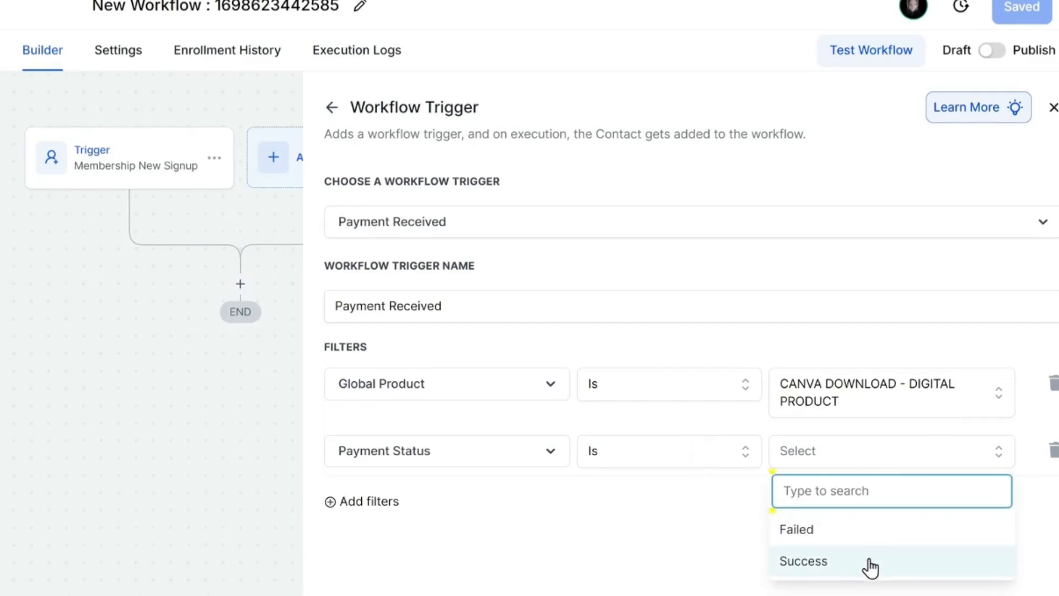
left_click(871, 567)
left_click(1021, 542)
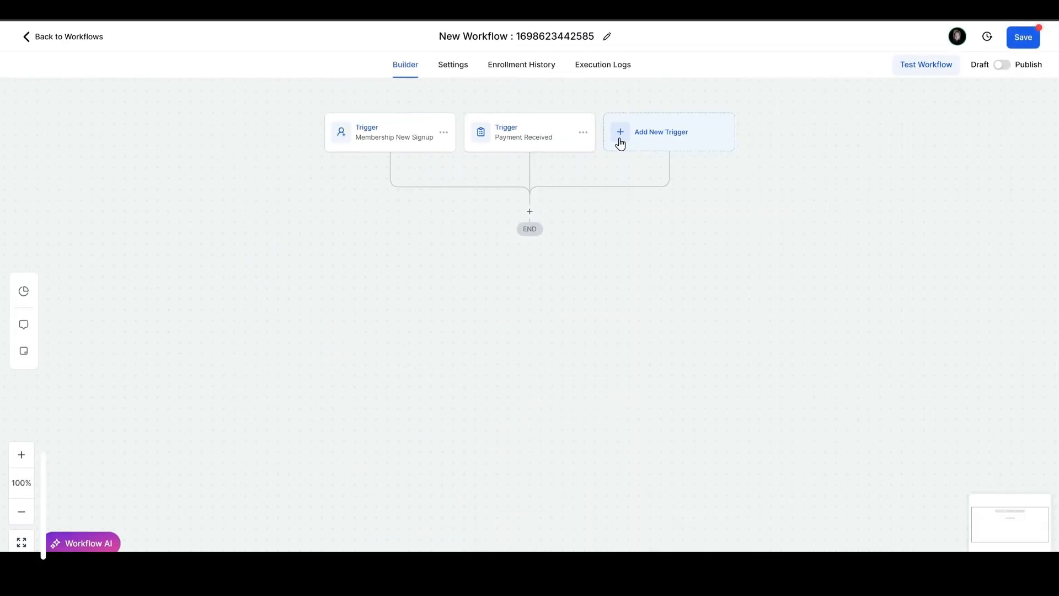
Add a Grant Private Channel Access action for the HAIR CLUB group's private channel and save the action.
left_click(529, 211)
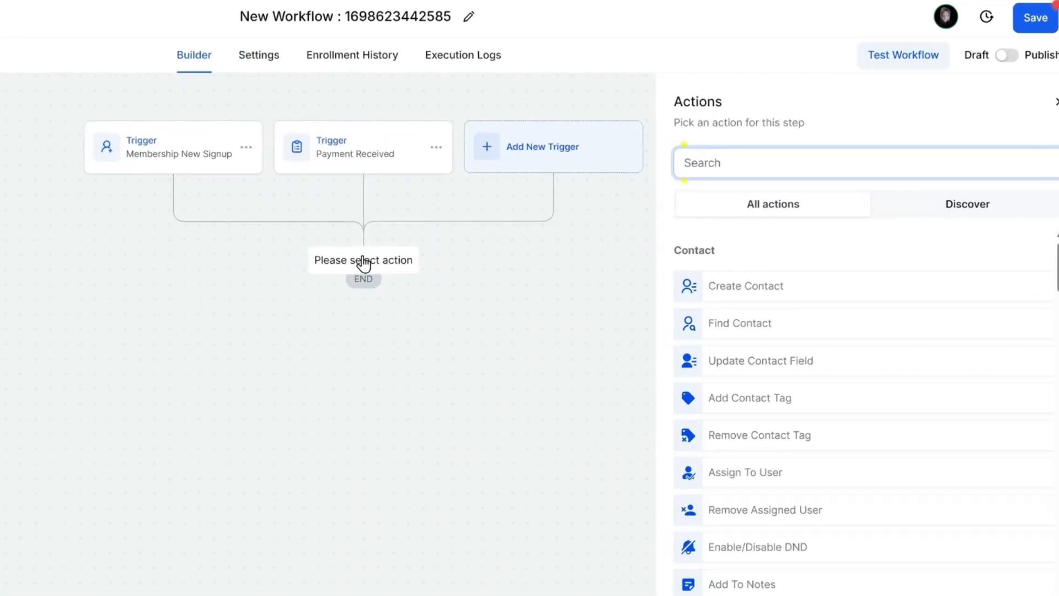
scroll(787, 527, "down", 15)
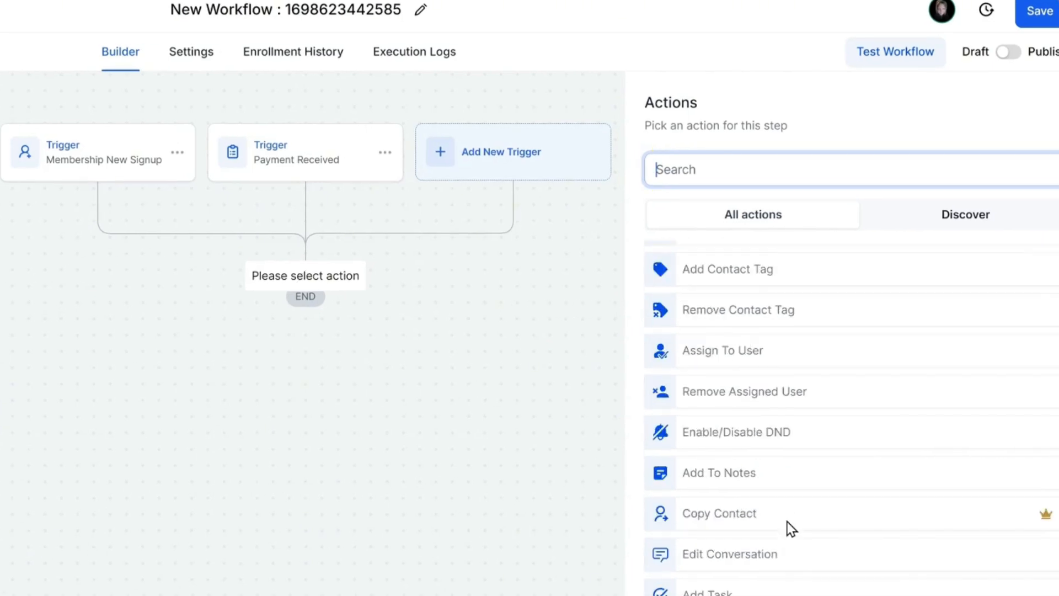
scroll(788, 545, "down", 6)
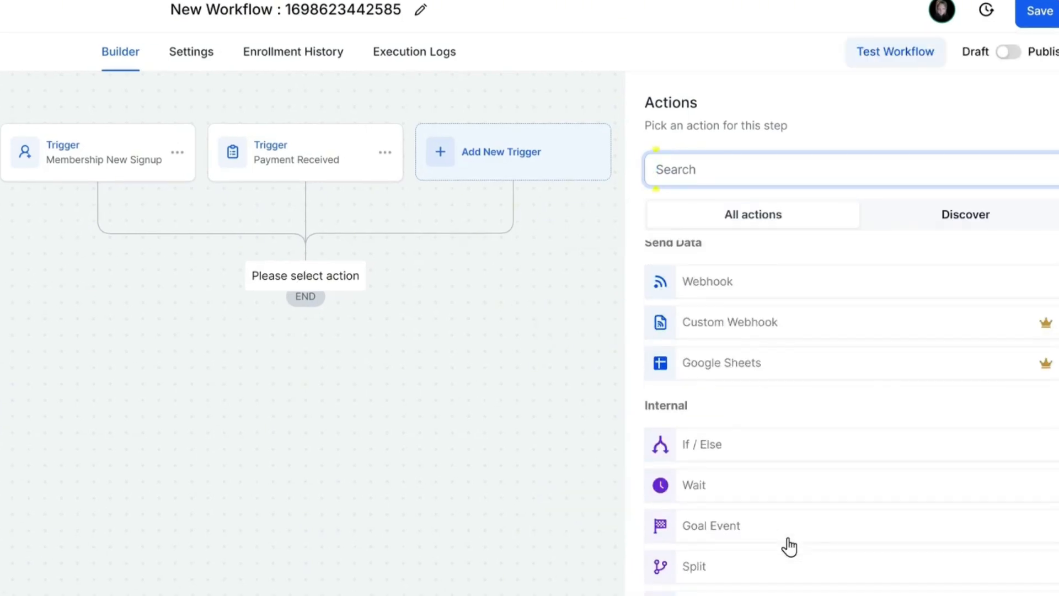
left_click(792, 428)
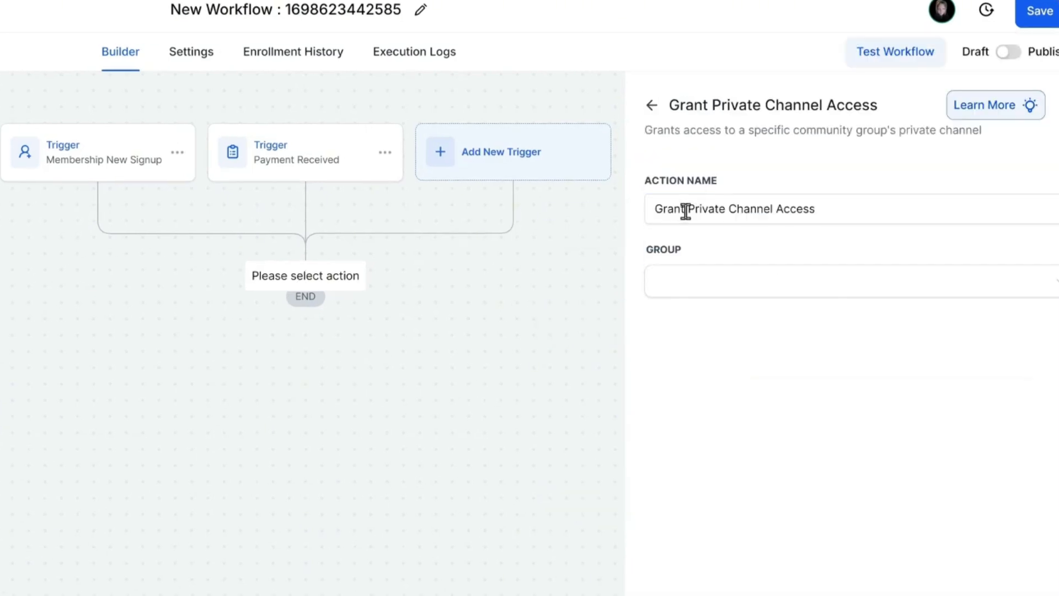
left_click(747, 289)
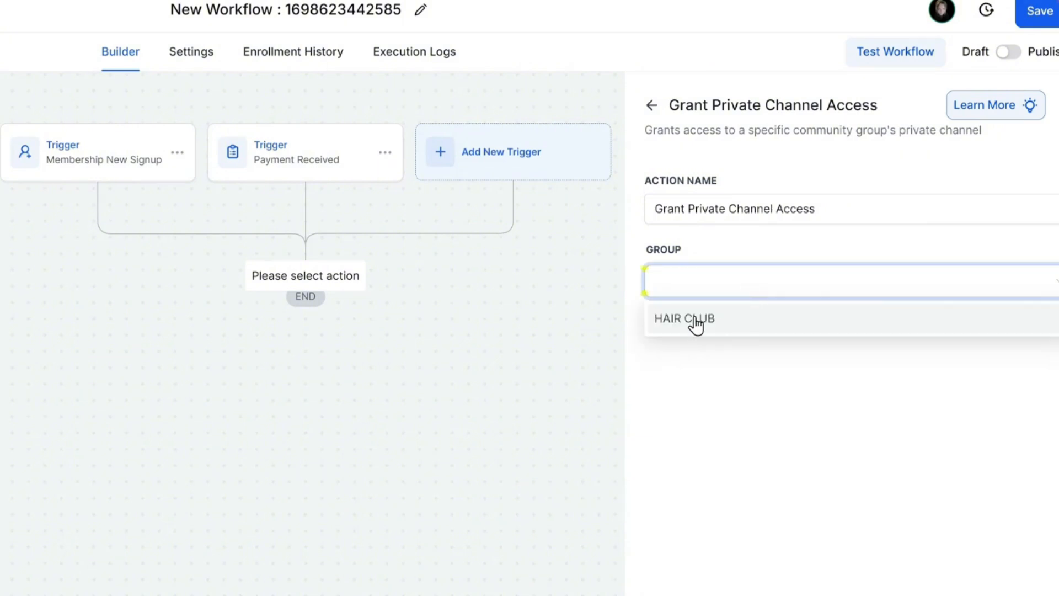
left_click(680, 326)
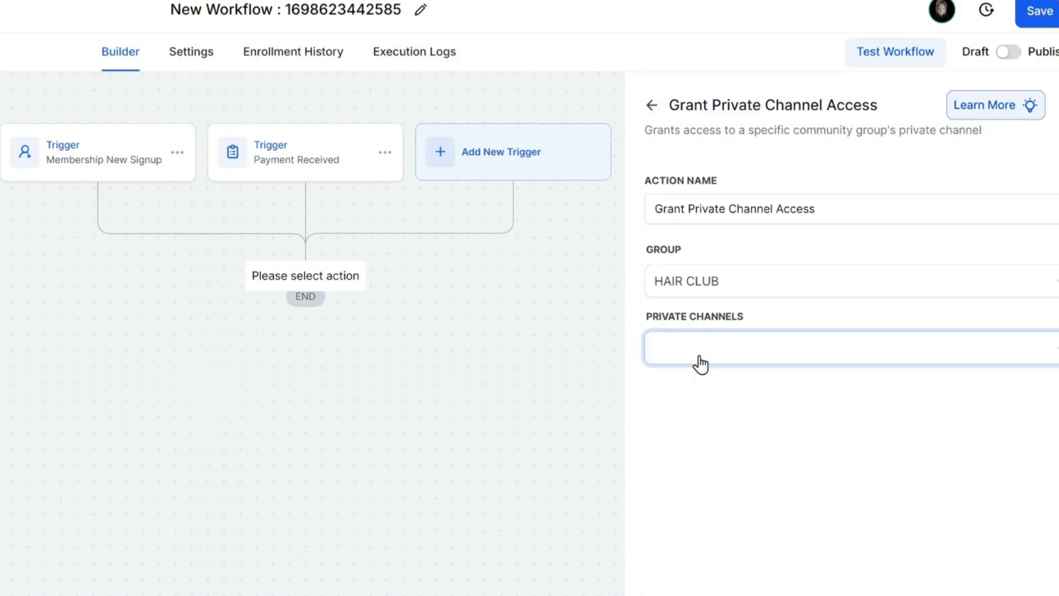
left_click(741, 348)
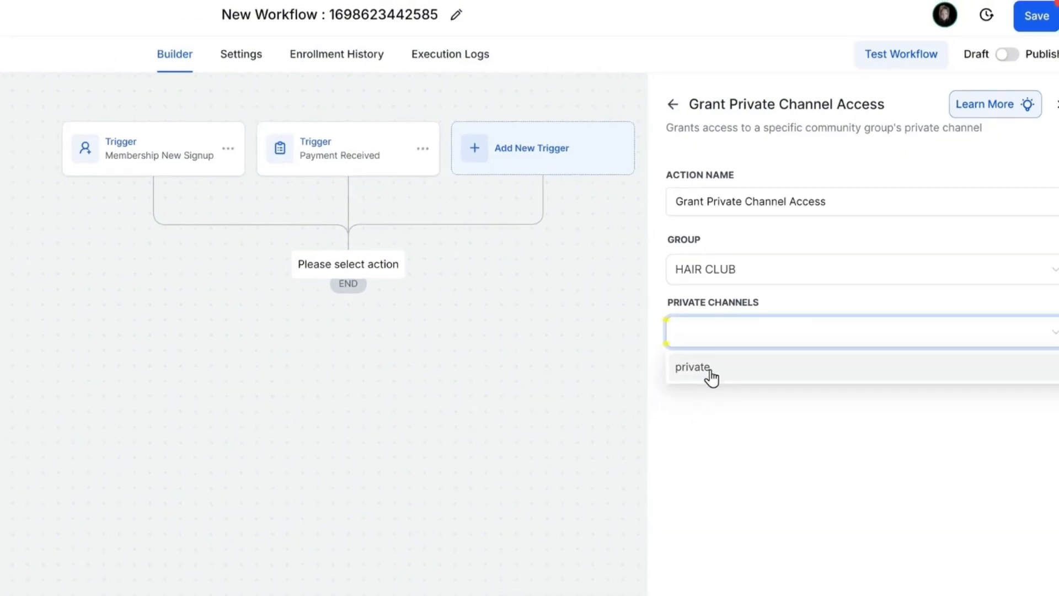
left_click(689, 382)
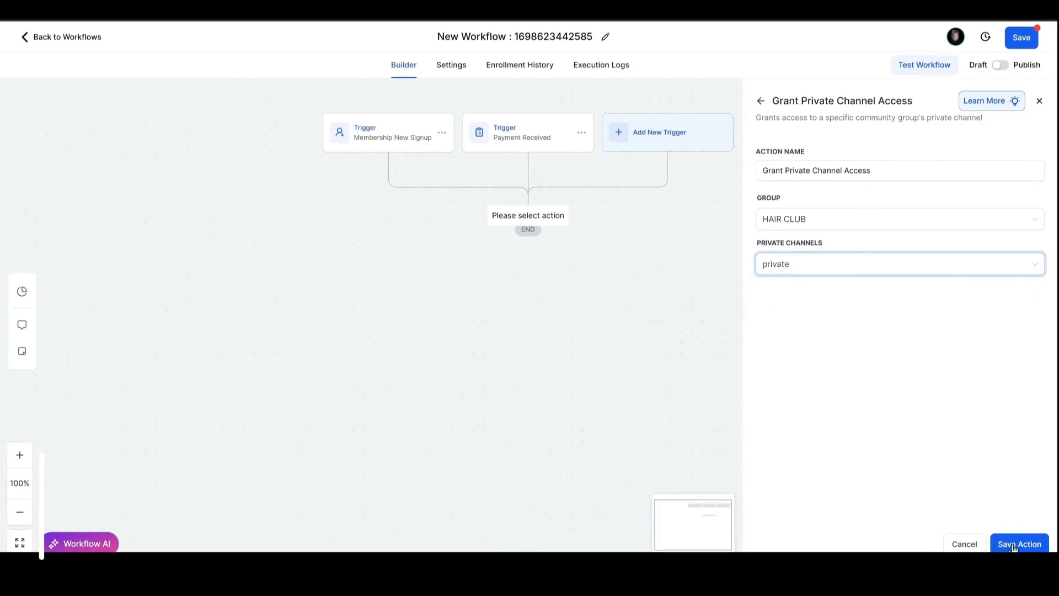
left_click(1013, 546)
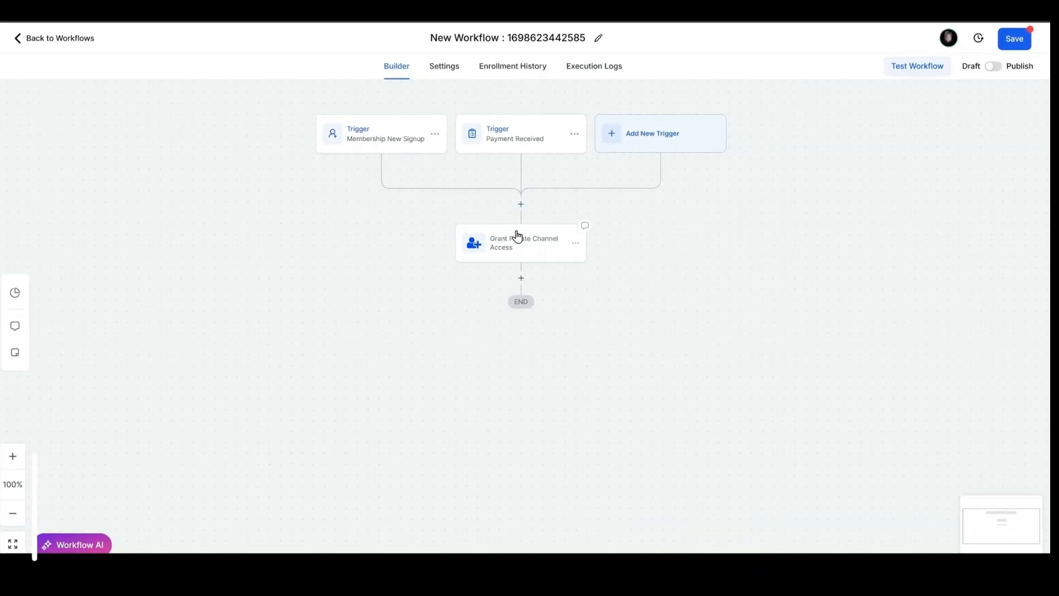
Insert a Course Grant Offer action with the Hair Tip 2 offer above the private channel access action.
left_click(518, 206)
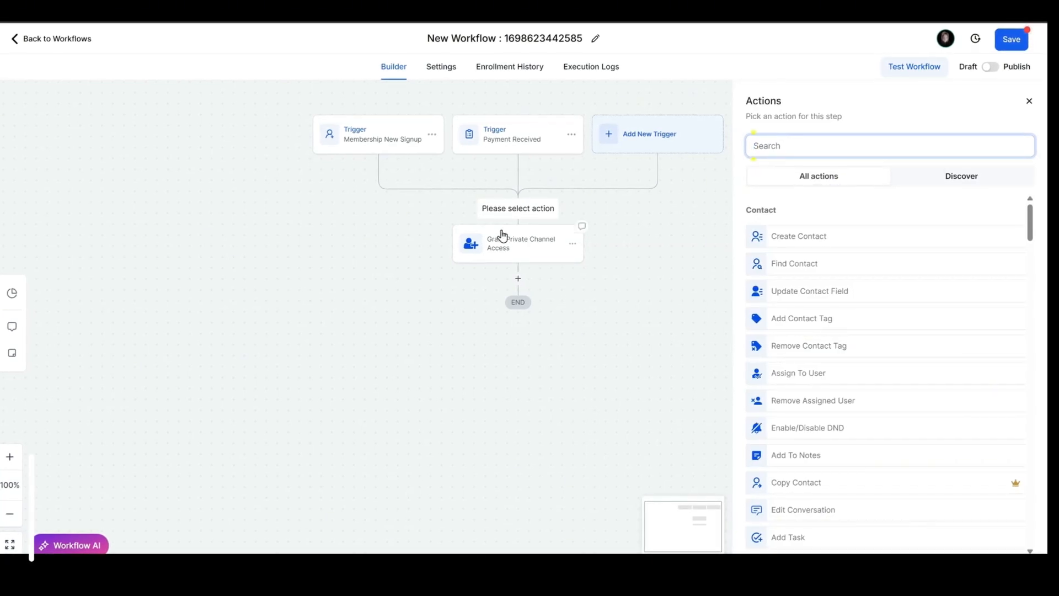
left_click(642, 293)
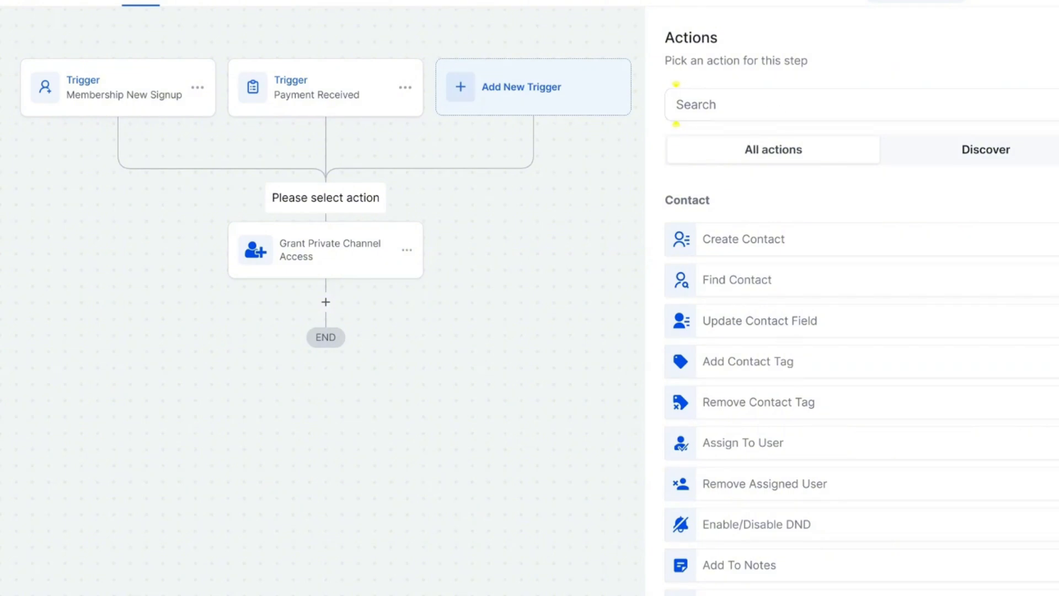
scroll(861, 381, "down", 15)
scroll(856, 593, "down", 20)
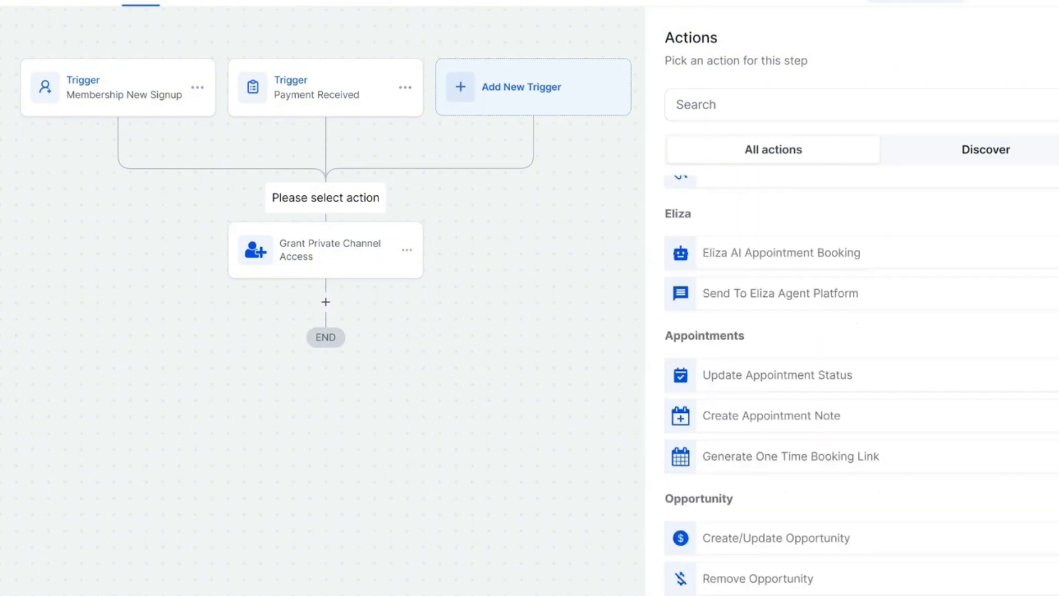
scroll(855, 593, "down", 15)
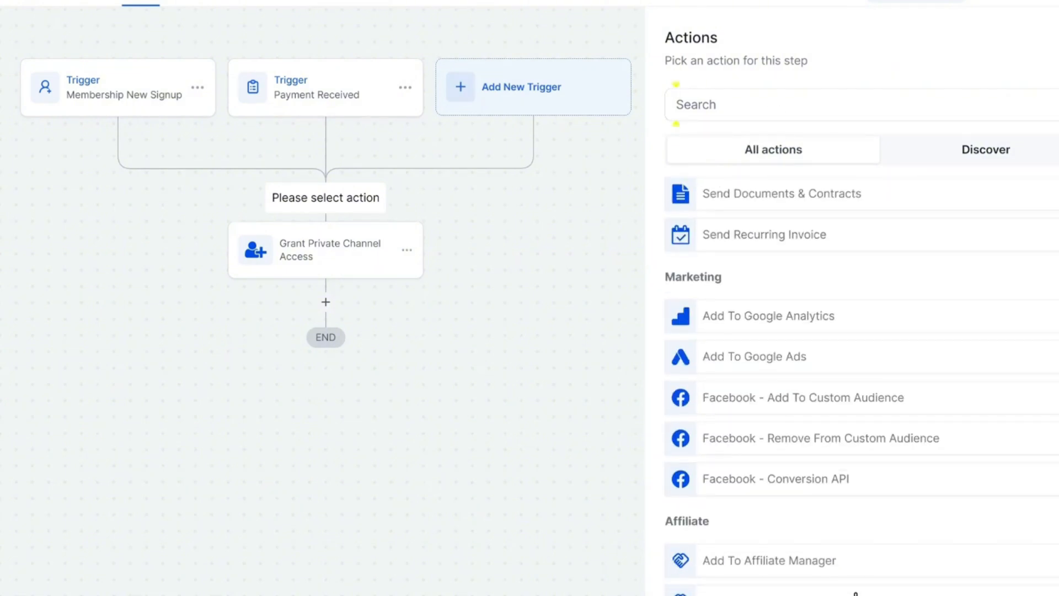
left_click(749, 309)
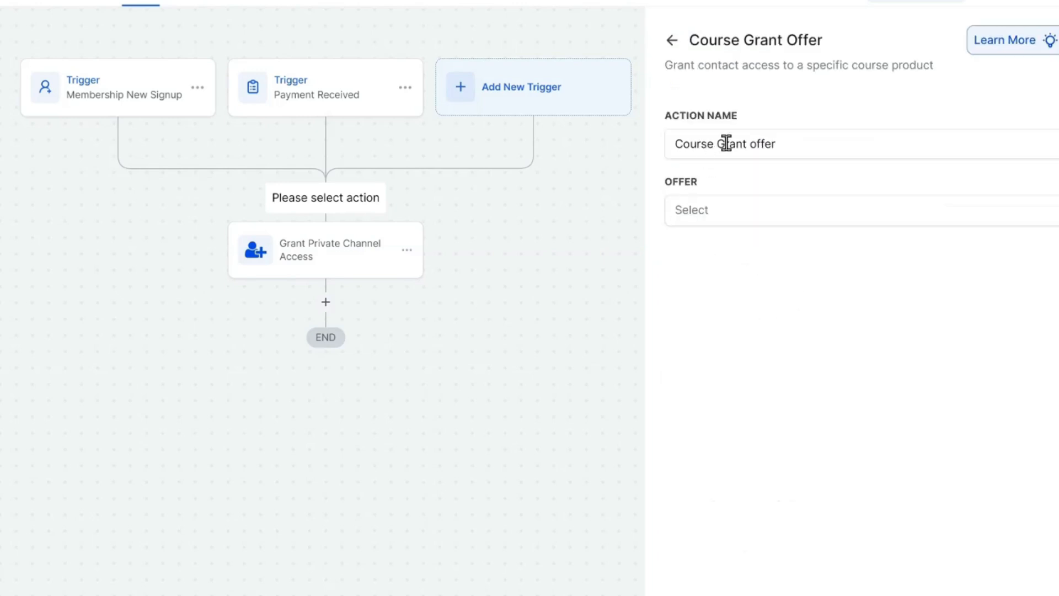
left_click(740, 218)
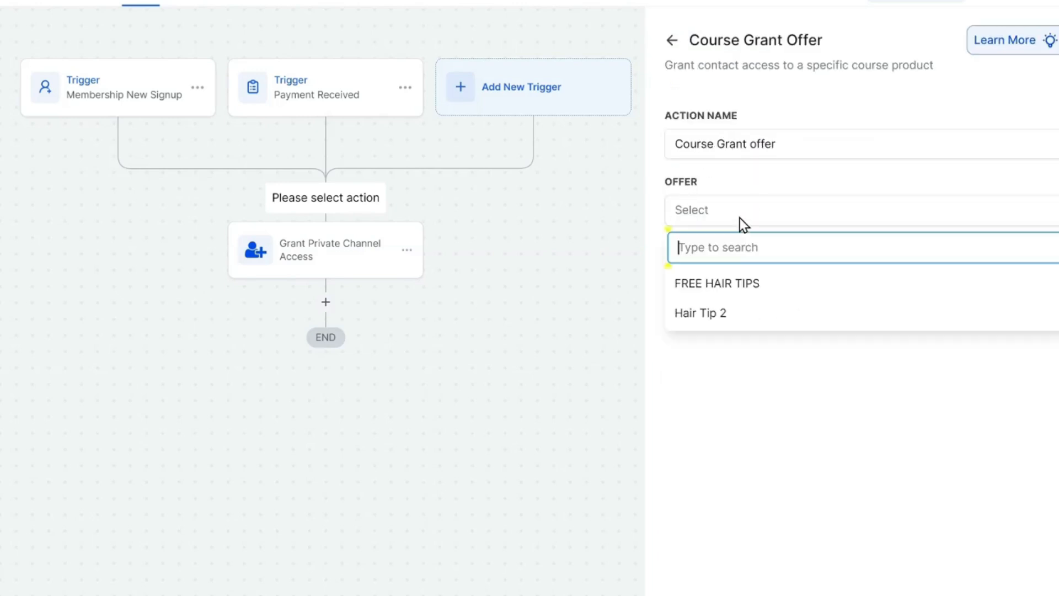
left_click(728, 315)
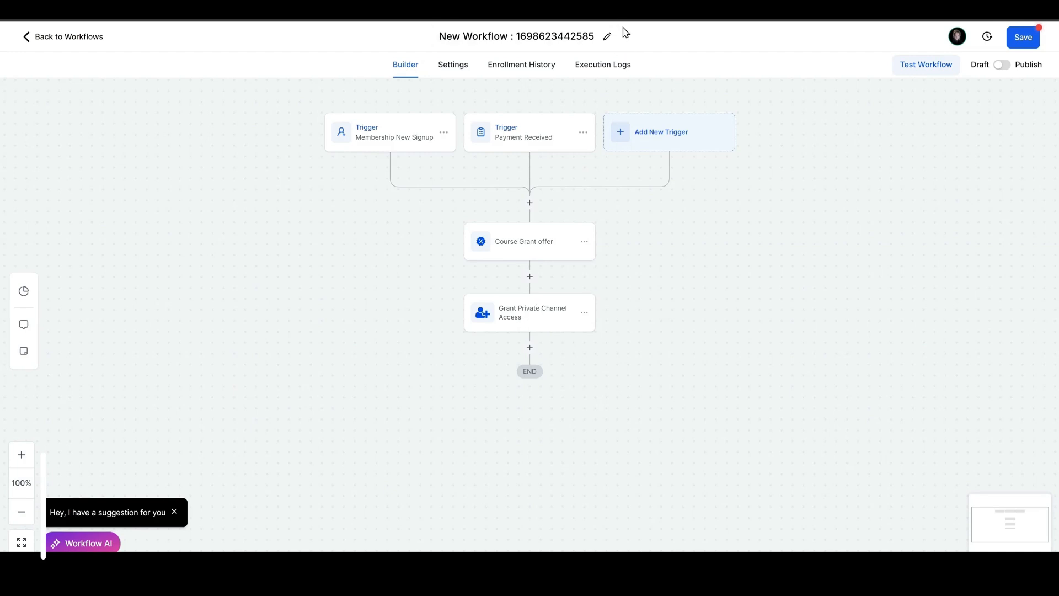
Choose Hair Tips - Advanced as the course to add in the HAIR CLUB group's learning area.
left_click(629, 9)
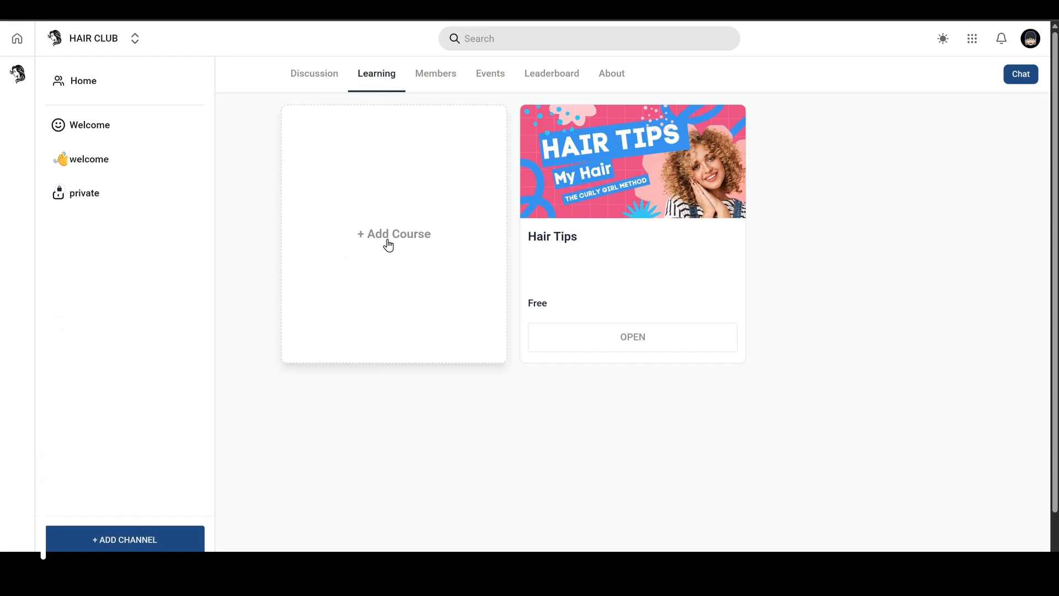
left_click(425, 234)
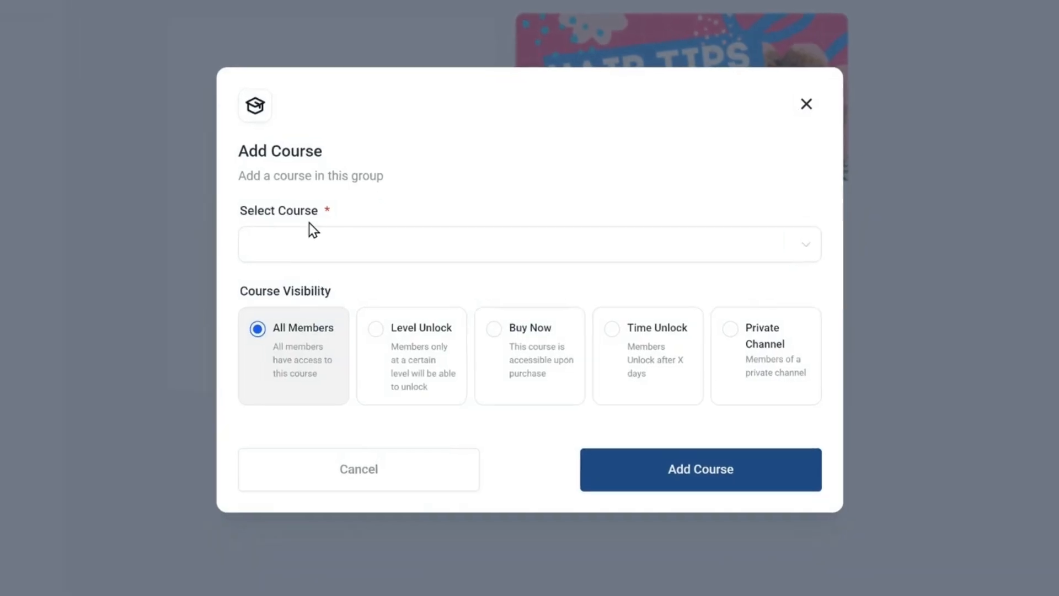
left_click(336, 246)
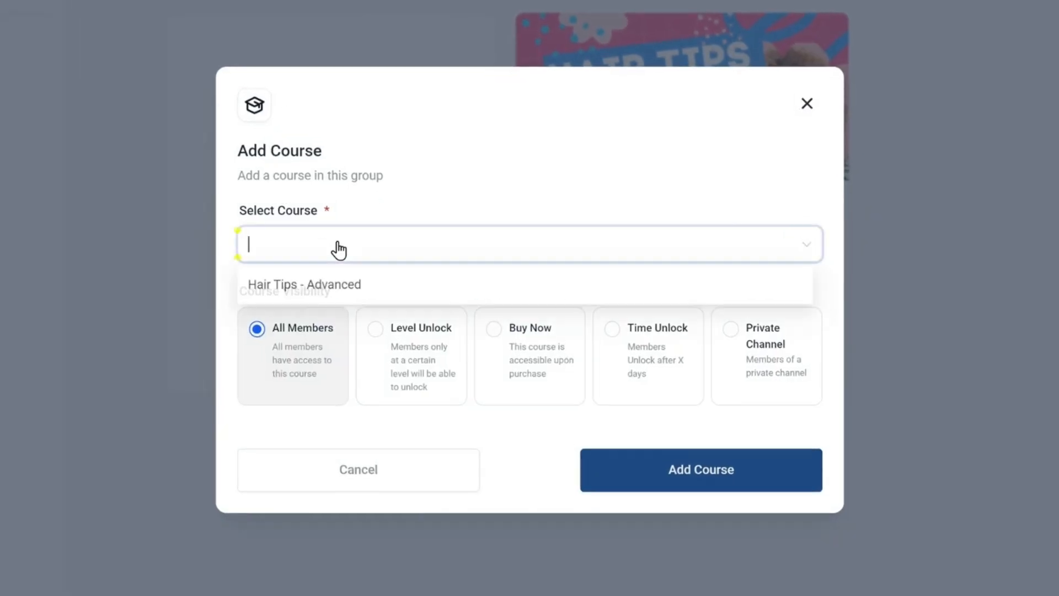
left_click(332, 285)
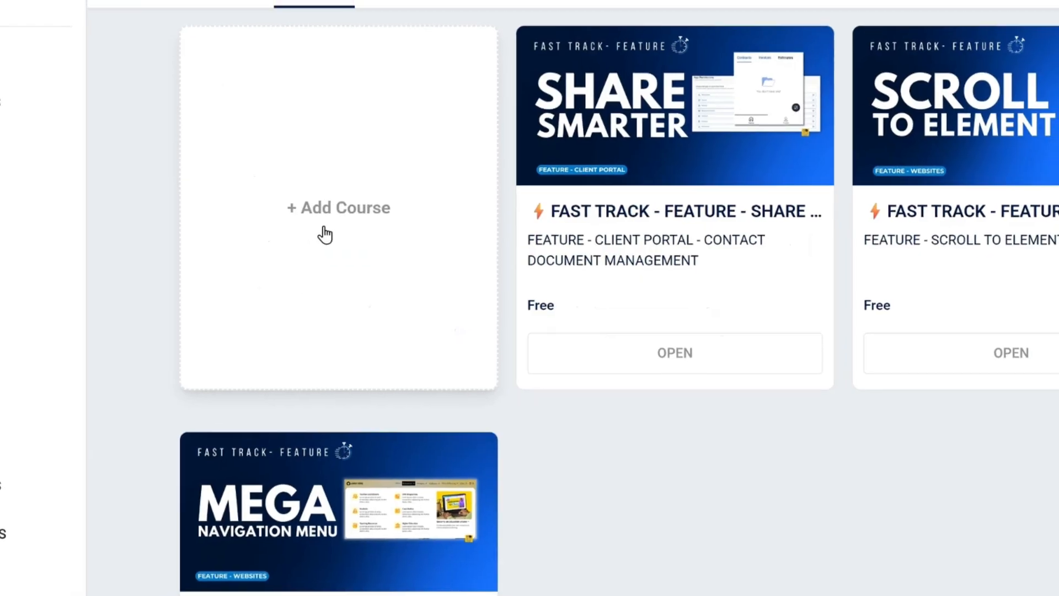
Examine the Buy Now visibility, subscription type, course and trial options for adding a course in the COURSE 27 group, without adding one.
left_click(326, 234)
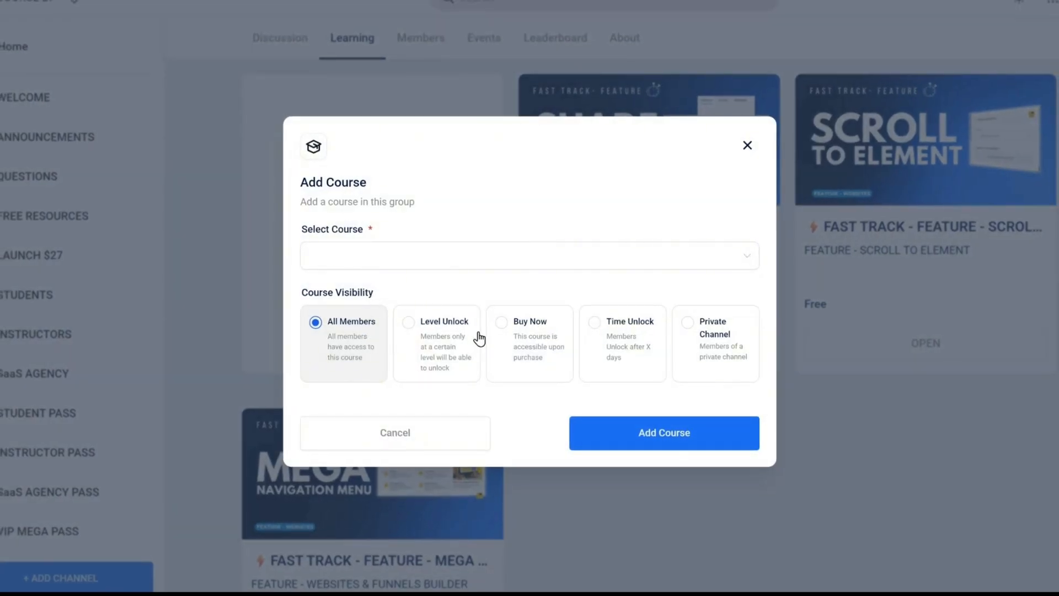
left_click(500, 335)
left_click(521, 313)
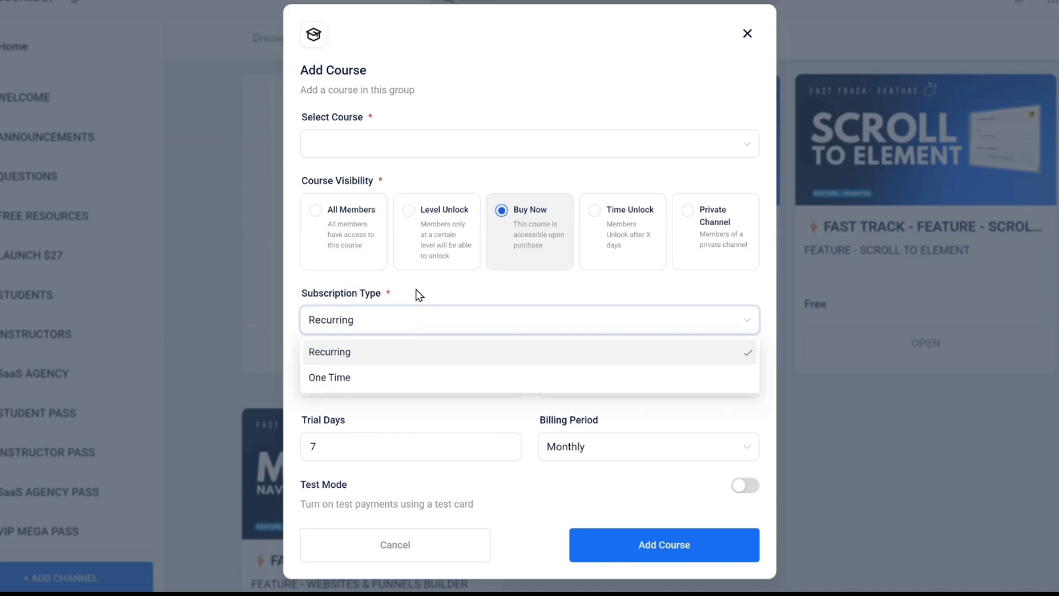
left_click(416, 288)
left_click(387, 152)
scroll(354, 264, "down", 5)
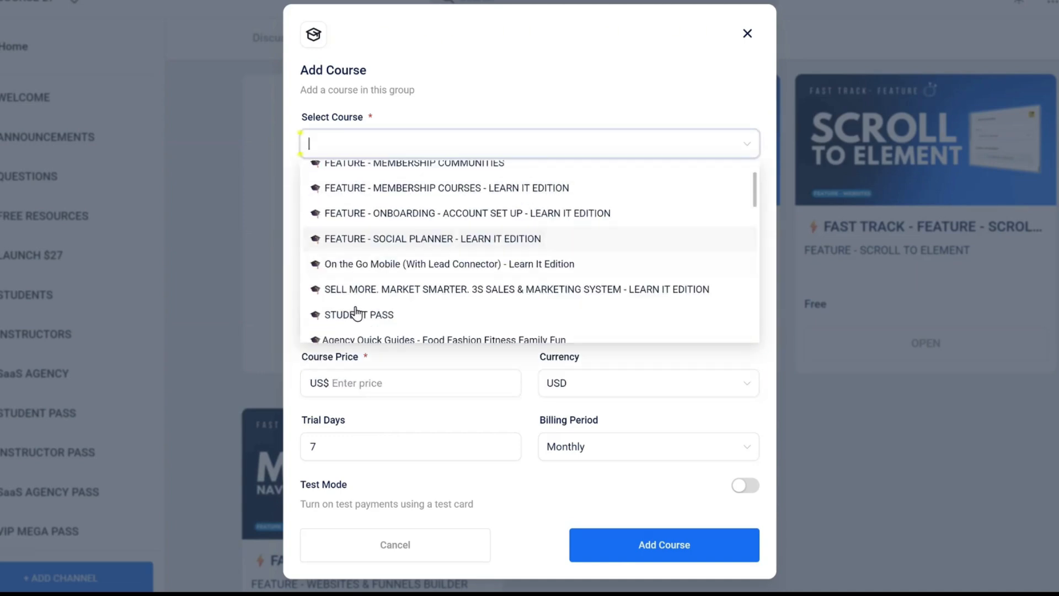
left_click(461, 78)
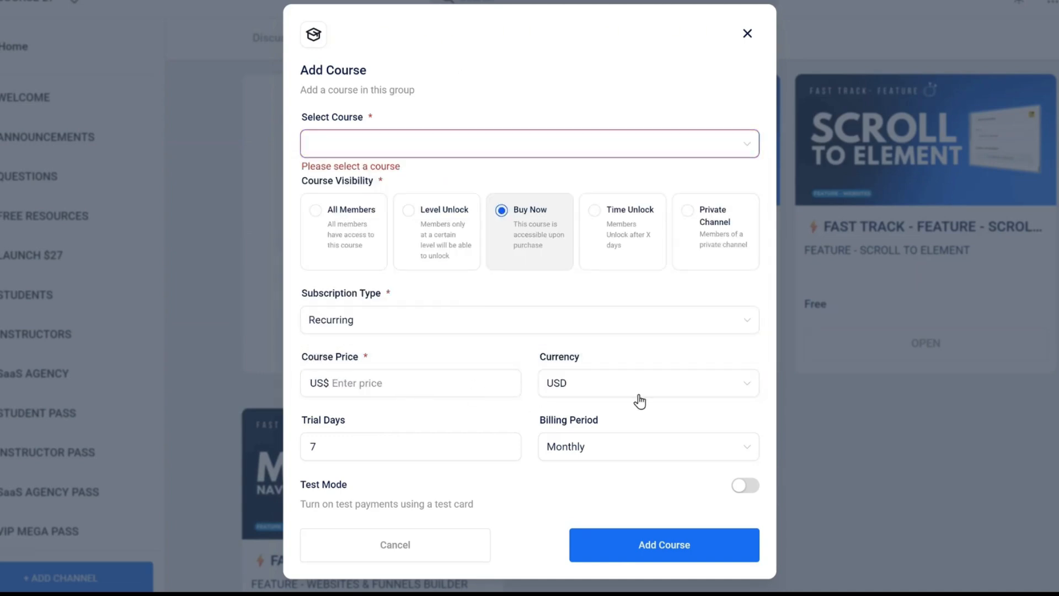
left_click(331, 445)
left_click(746, 35)
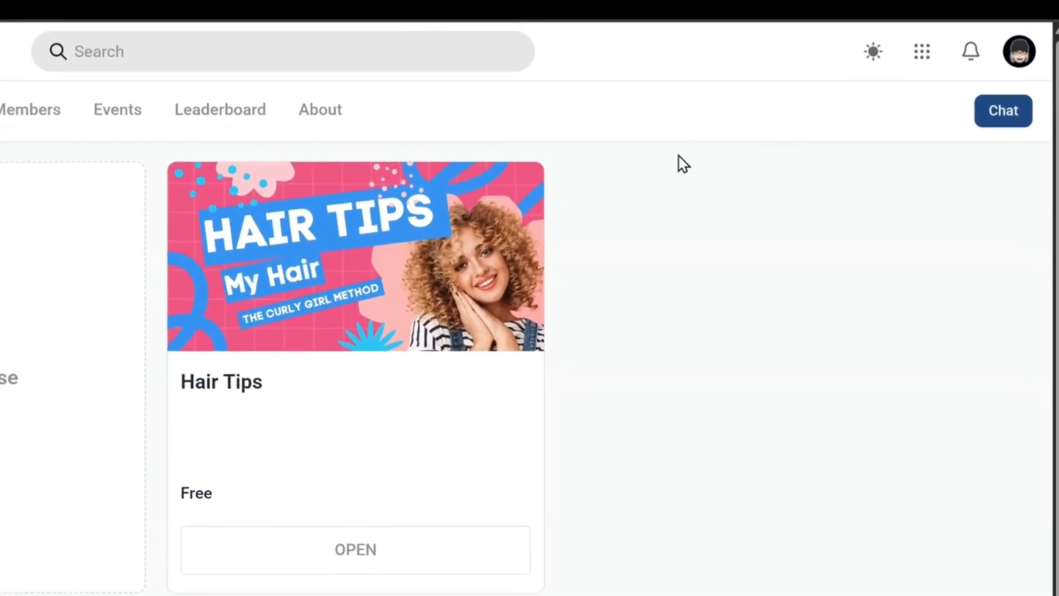
View the portal's course library from the HAIR CLUB group, and return to the group's learning area.
left_click(923, 55)
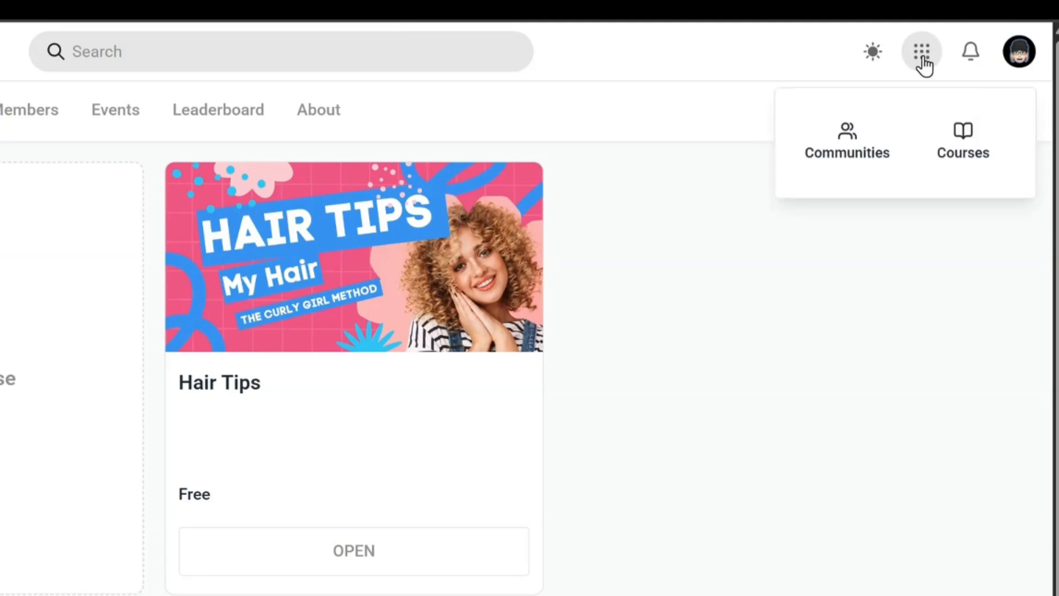
left_click(968, 157)
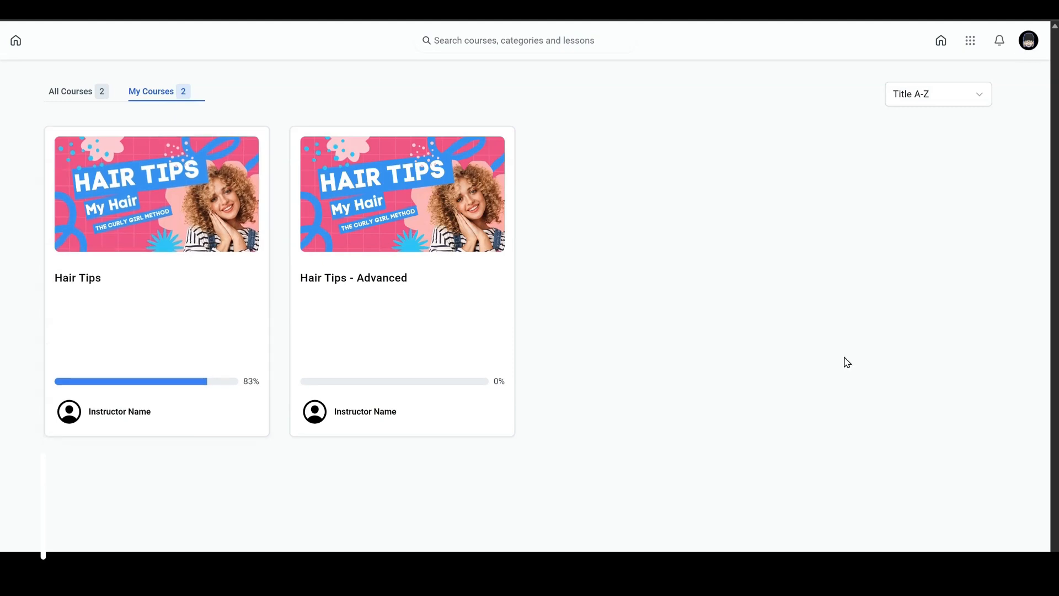
left_click(971, 42)
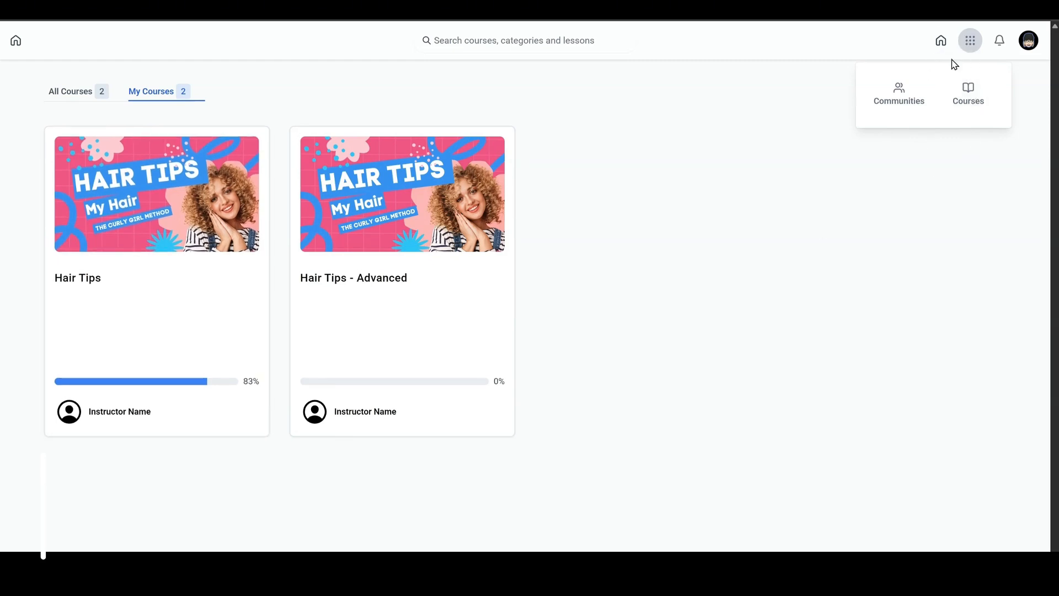
left_click(905, 97)
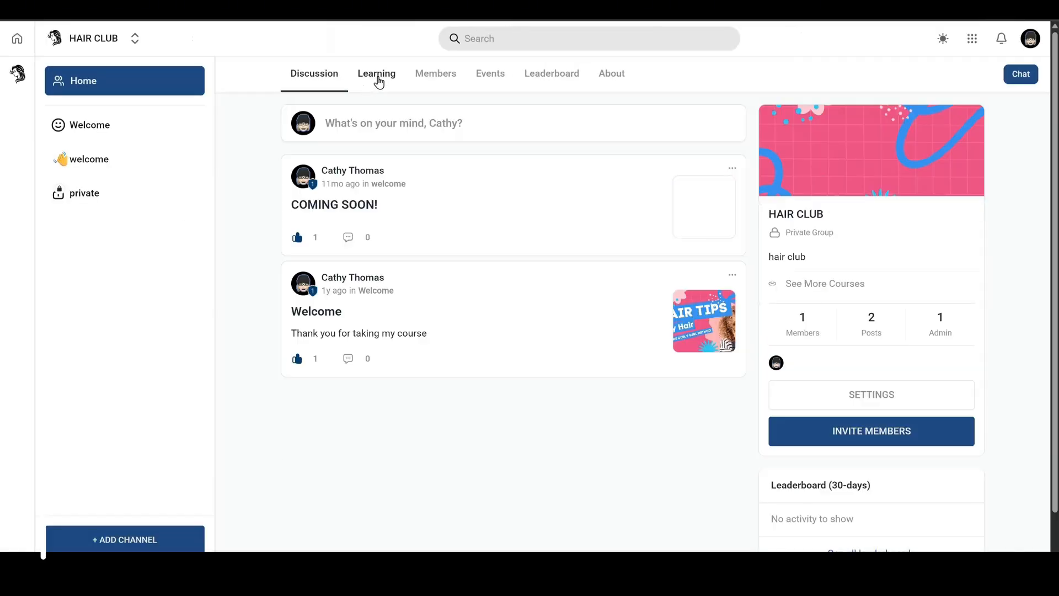
left_click(379, 82)
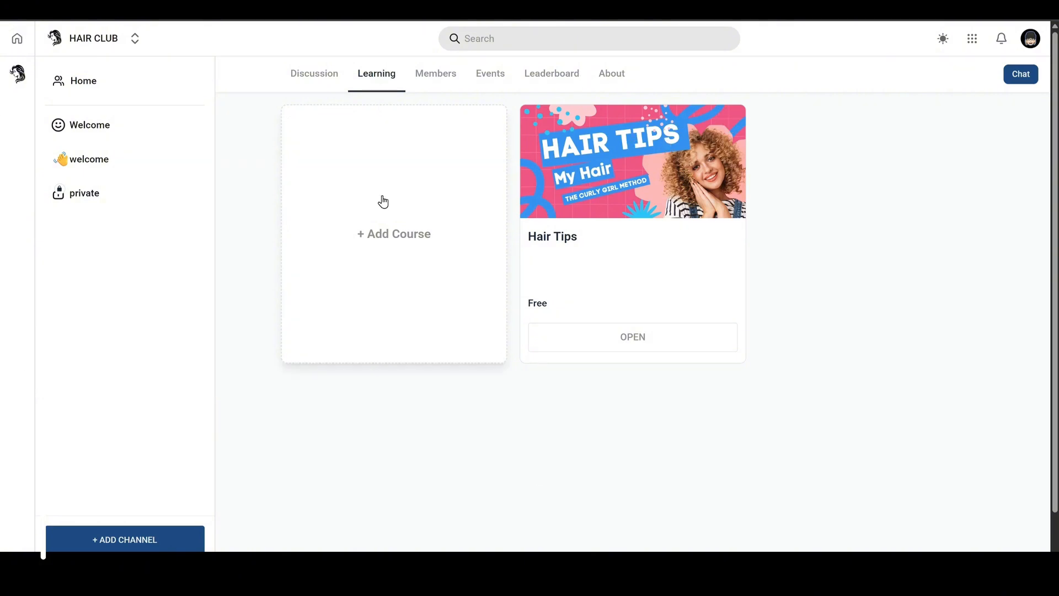
Try to add Hair Tips - Advanced to the HAIR CLUB group as a Buy Now course with a One Time price of US$ 27.00.
left_click(375, 242)
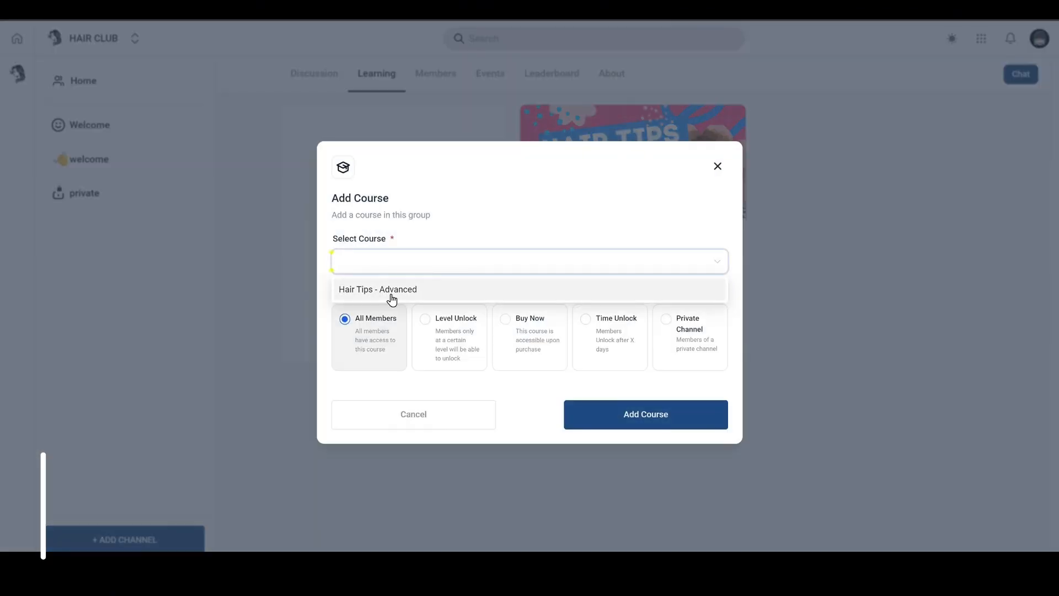
left_click(390, 289)
left_click(506, 319)
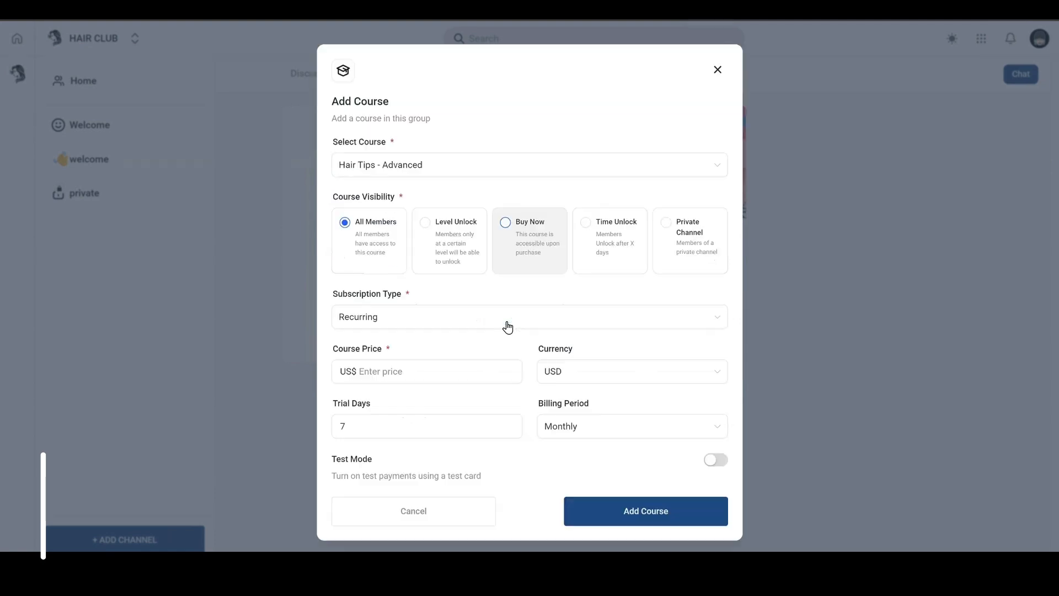
left_click(404, 316)
left_click(404, 369)
left_click(653, 491)
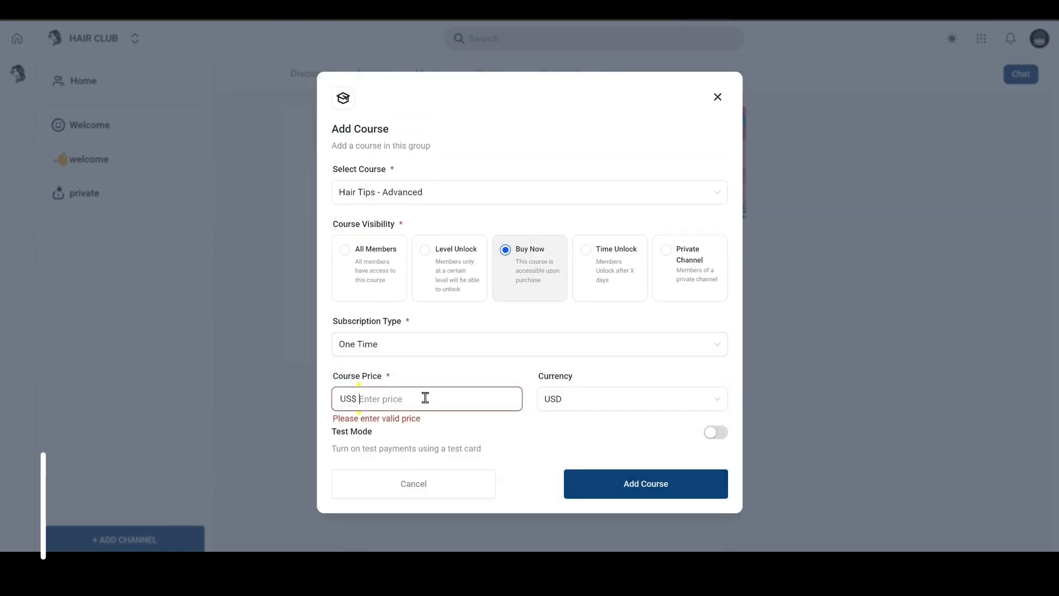
type("27.00")
key("Return")
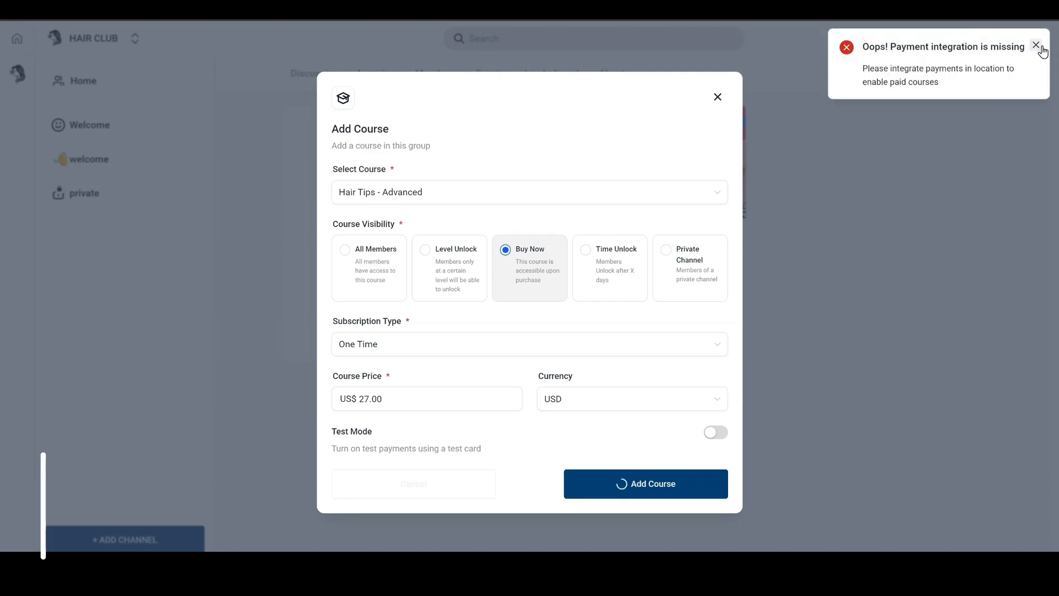
left_click(1036, 45)
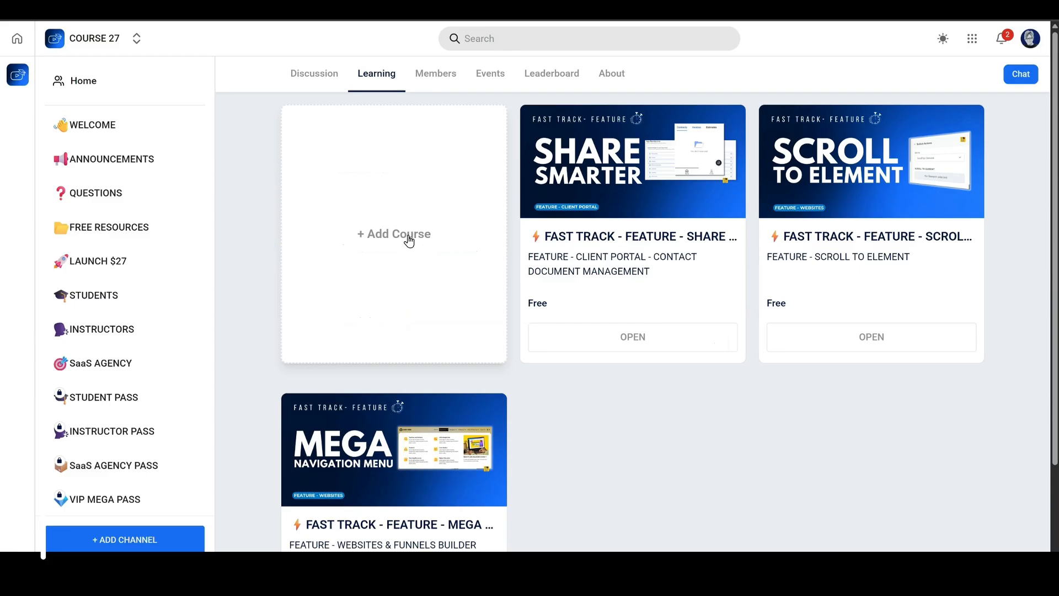
Look through the selectable courses and visibility choices for adding a course in the COURSE 27 group, and dismiss the dialog.
left_click(408, 239)
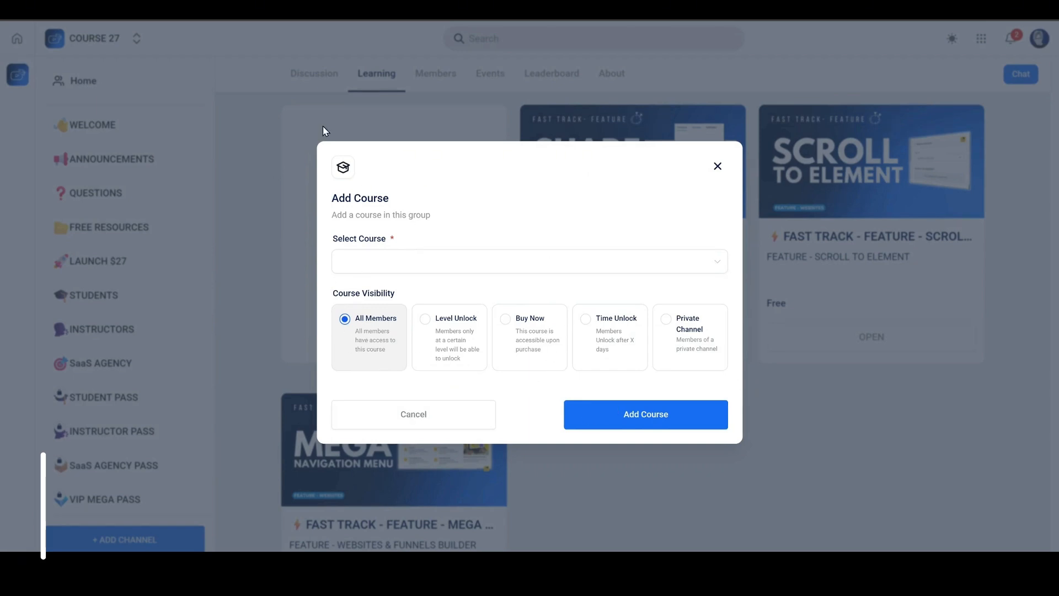
left_click(345, 263)
scroll(419, 370, "down", 5)
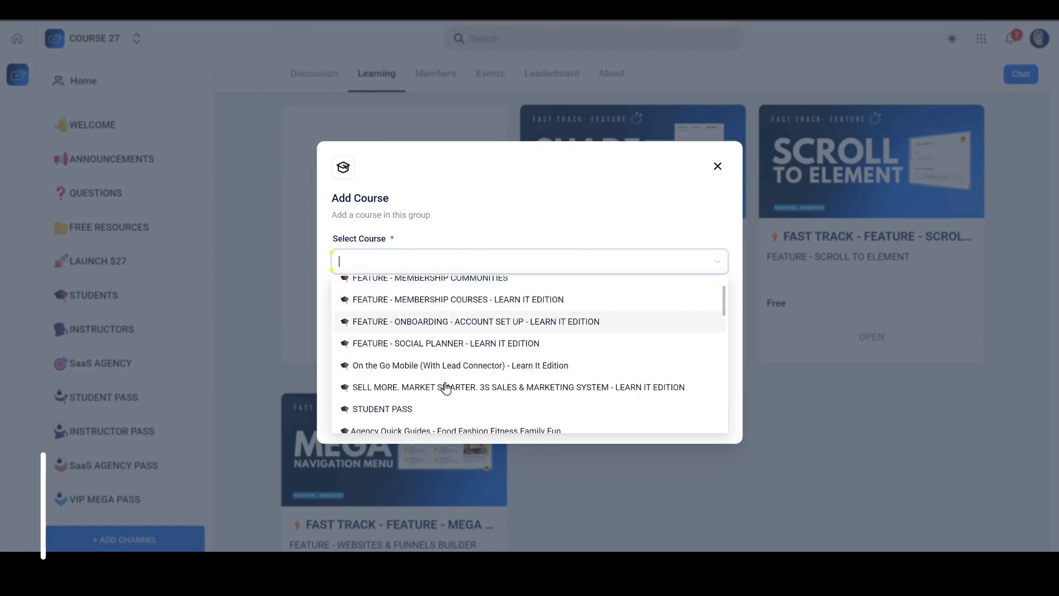
left_click(717, 166)
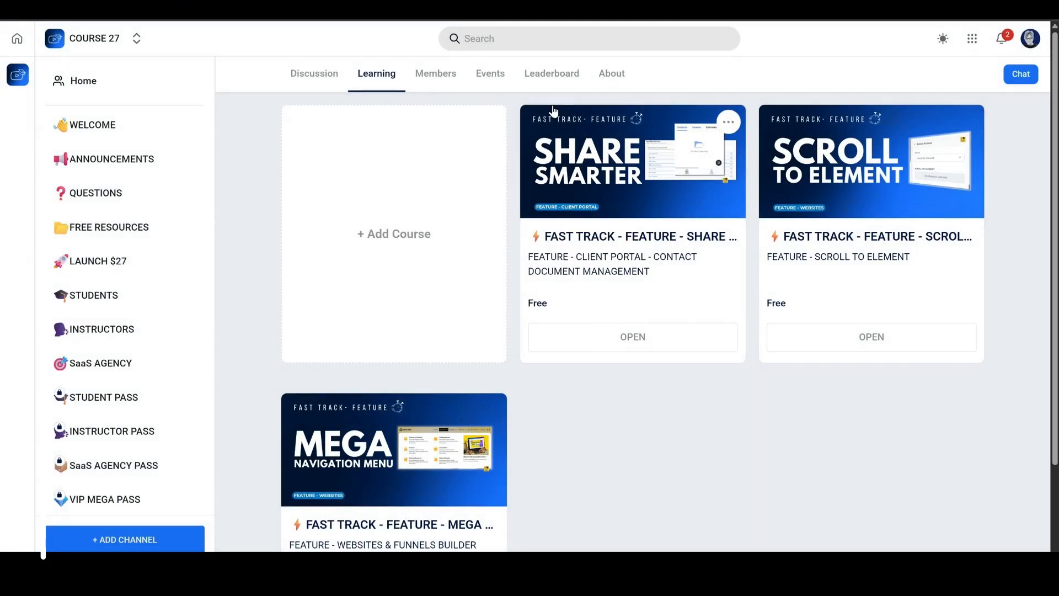
left_click(382, 247)
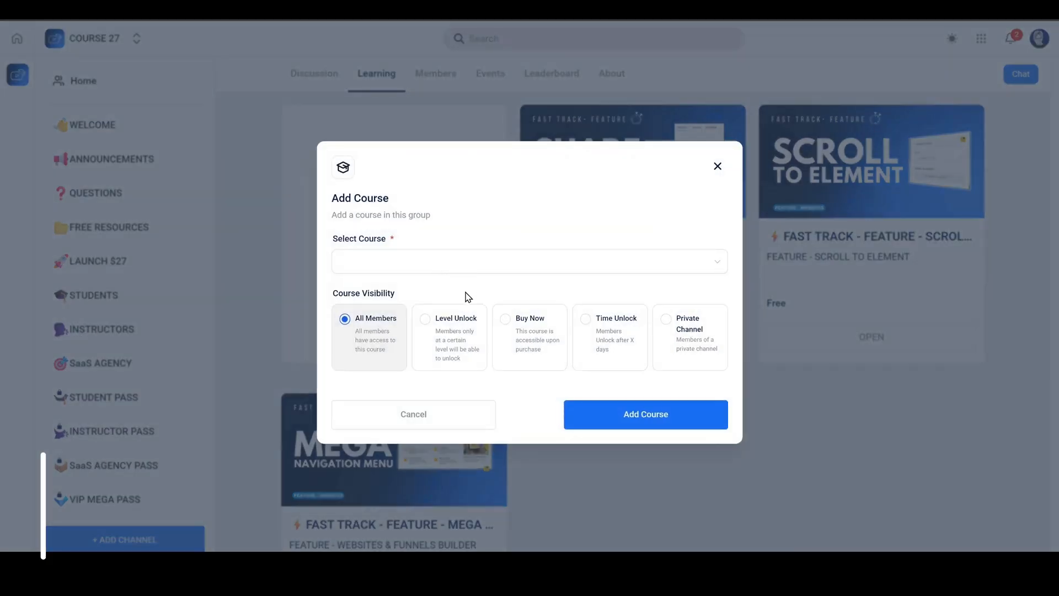
left_click(720, 168)
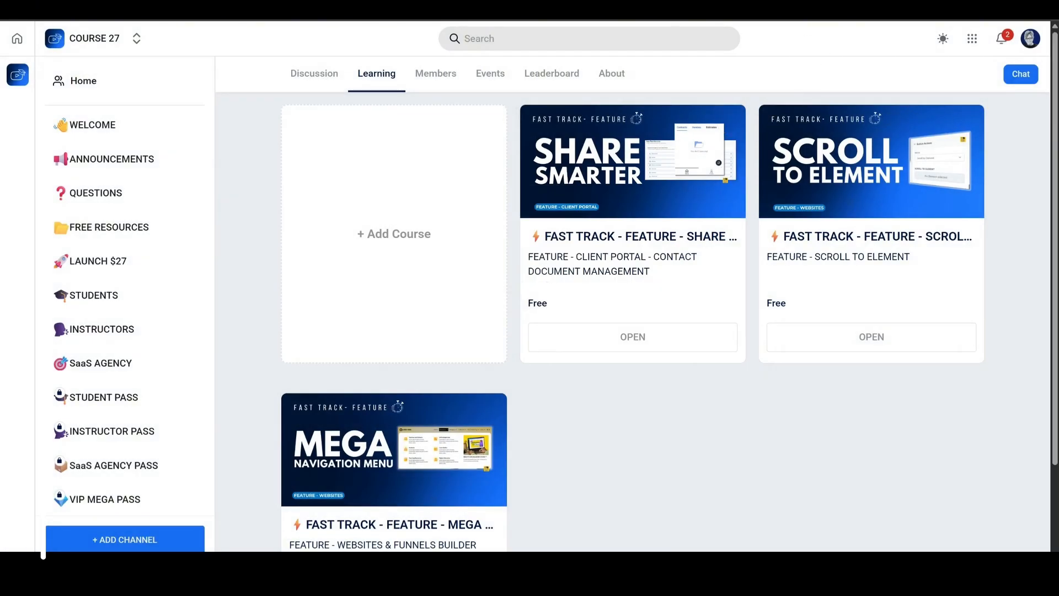
Leave the workflow builder and highlight the CANVA DOWNLOAD - DIGITAL PRODUCT name in the payment products list.
left_click(662, 8)
left_click(51, 41)
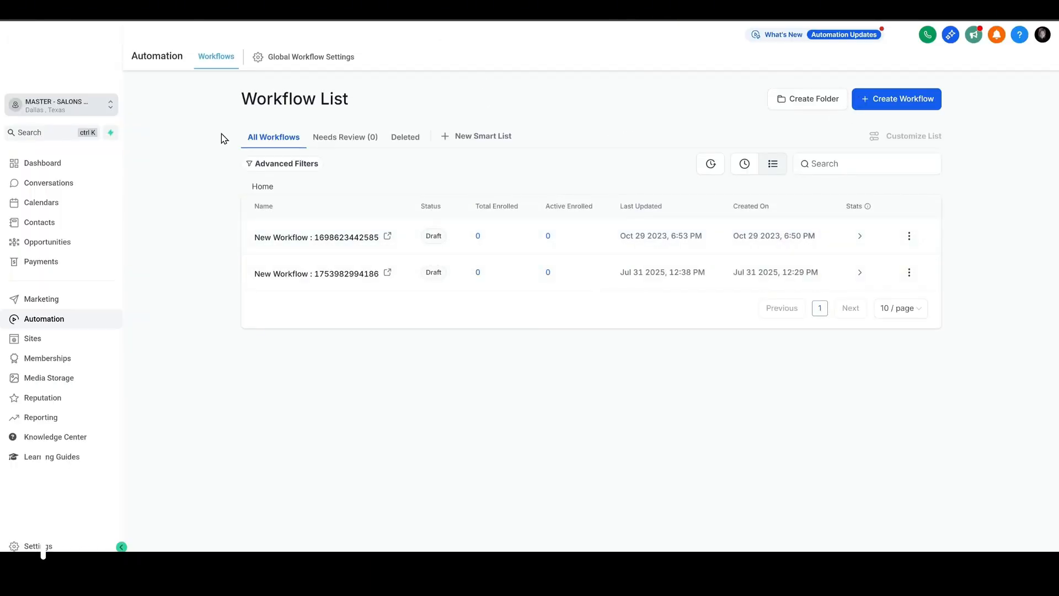
left_click(41, 261)
mouse_move(636, 56)
left_click(619, 80)
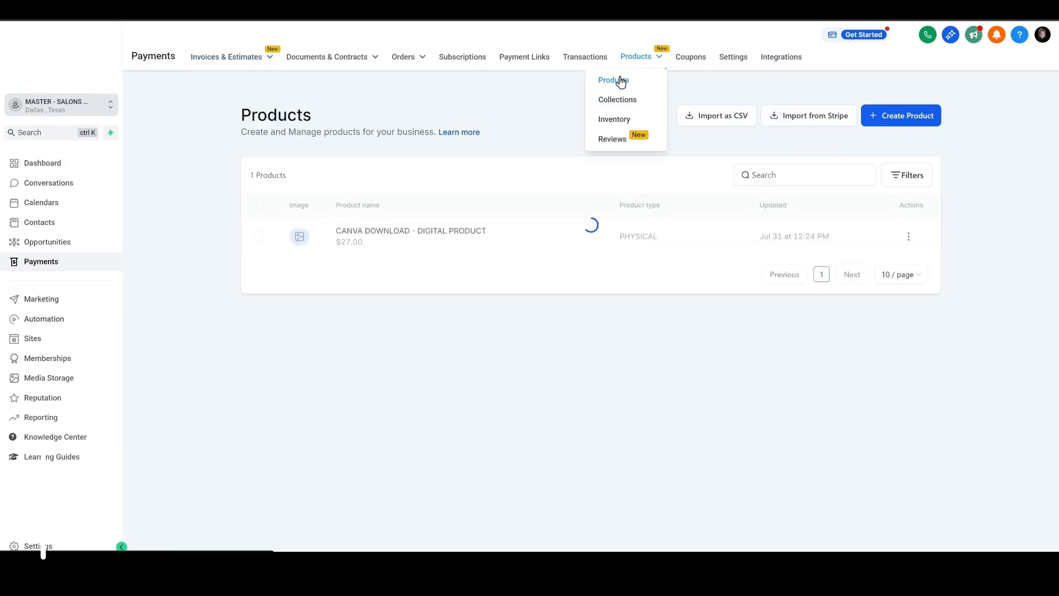
left_click_drag(491, 236, 337, 232)
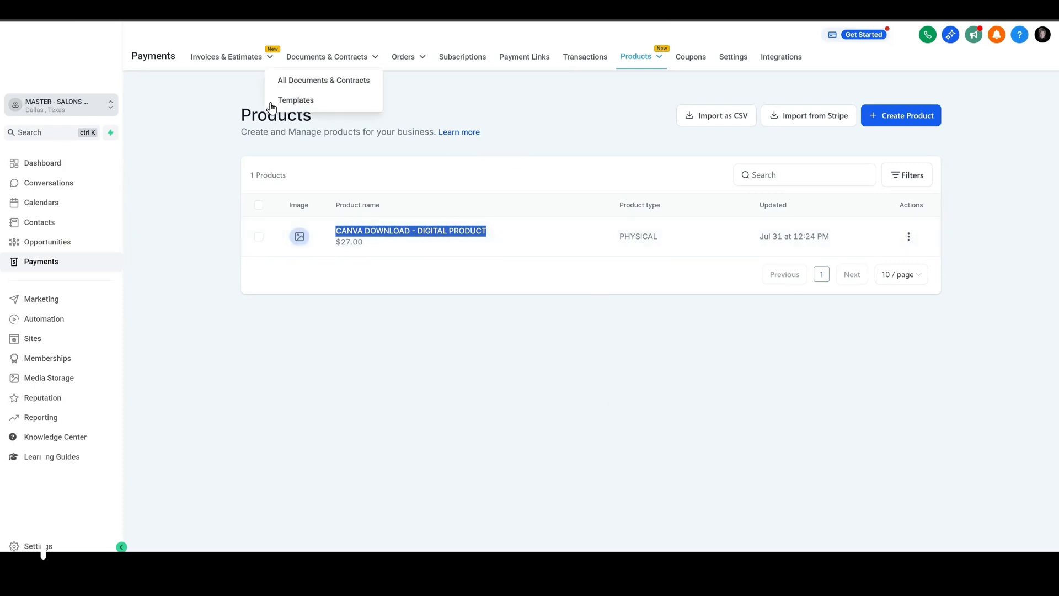
Check the Memberships area, dismiss the open Add Course dialog in HAIR CLUB, and return to the payment products list.
left_click(55, 359)
mouse_move(288, 56)
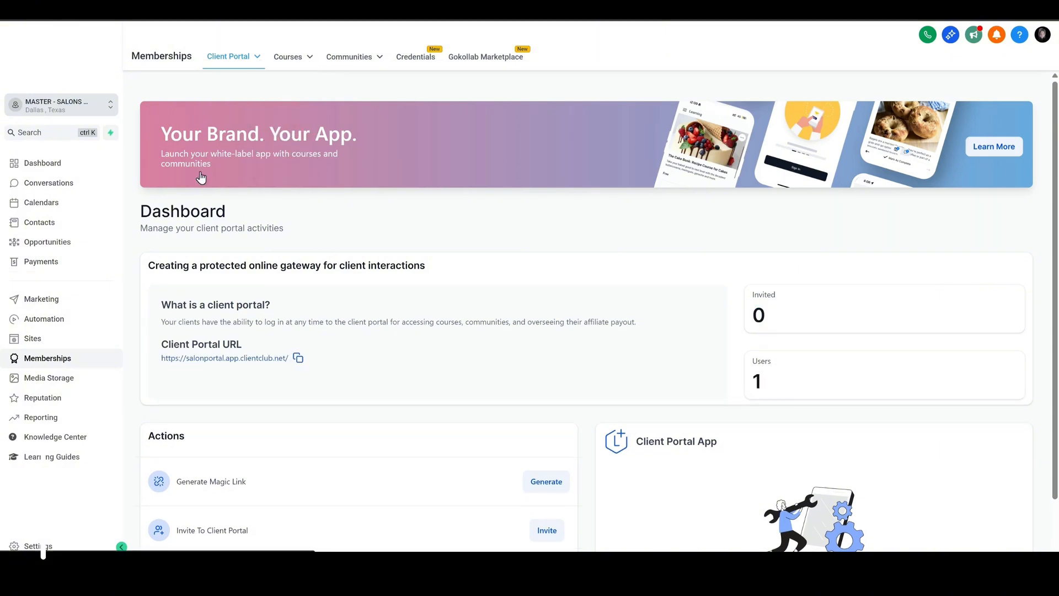
left_click(45, 268)
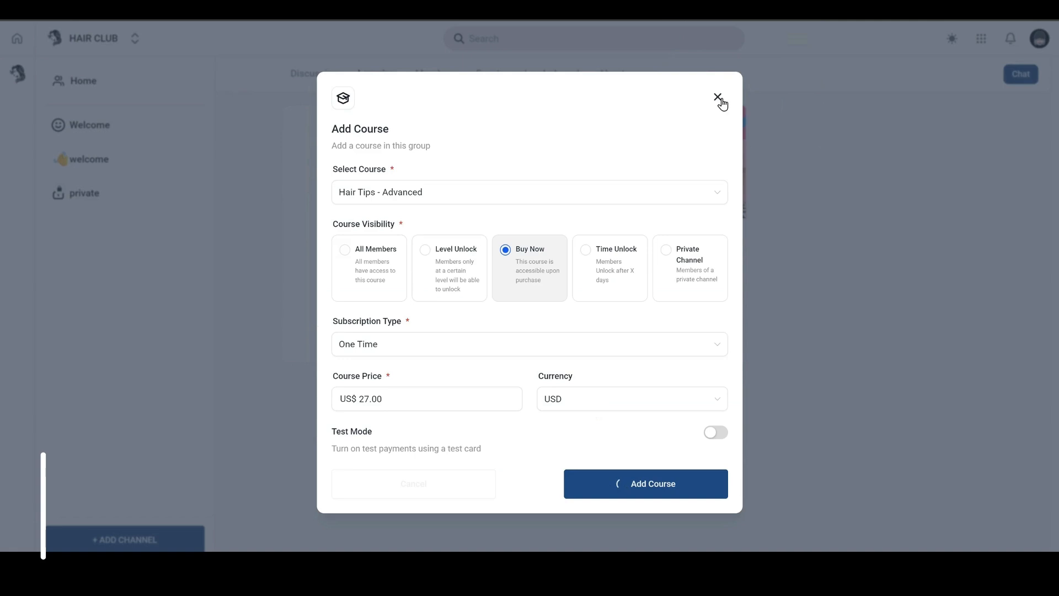
left_click(720, 100)
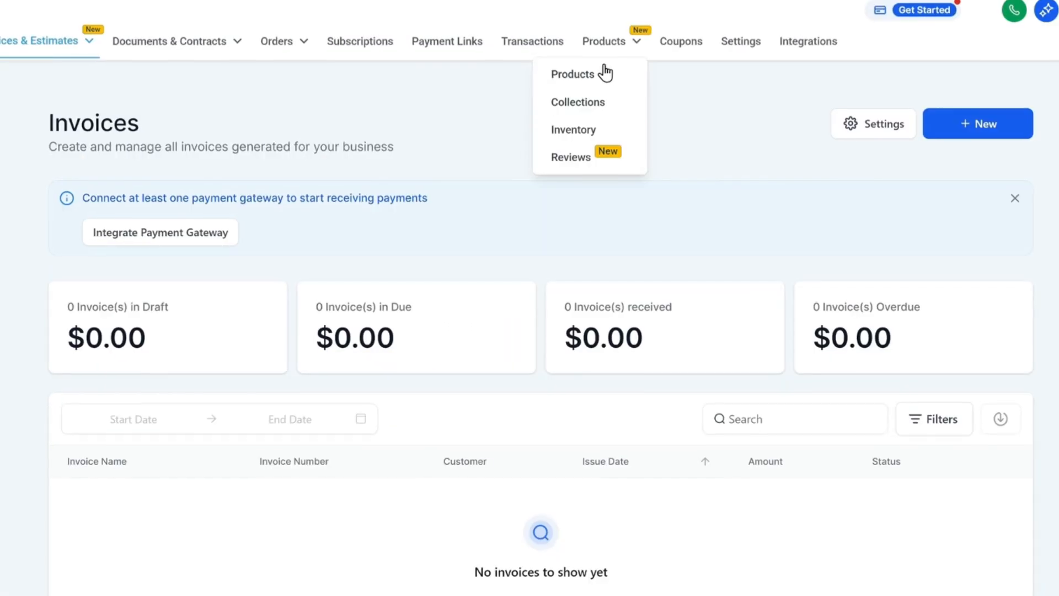
left_click(603, 72)
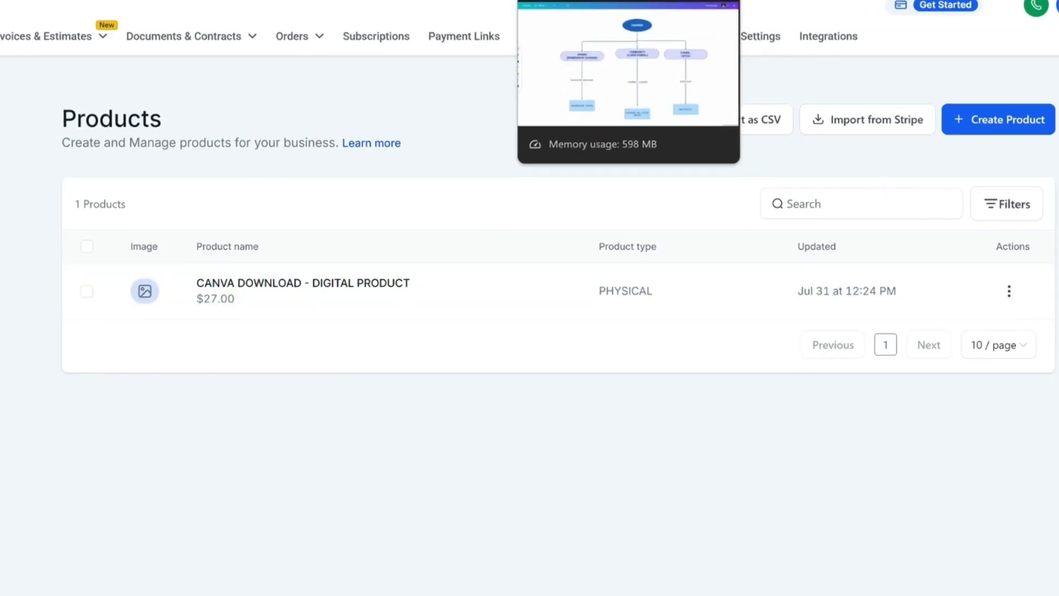
Open the Hair Tip 2 course offer for editing and change its title to Hair Tip 2 - OFFER.
left_click(385, 1)
mouse_move(370, 46)
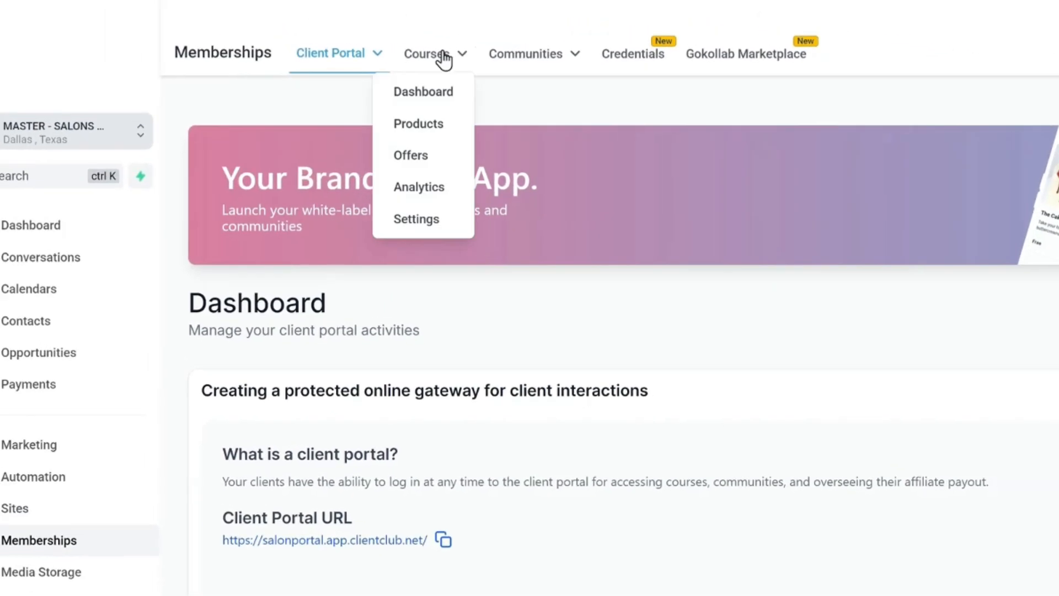
left_click(365, 156)
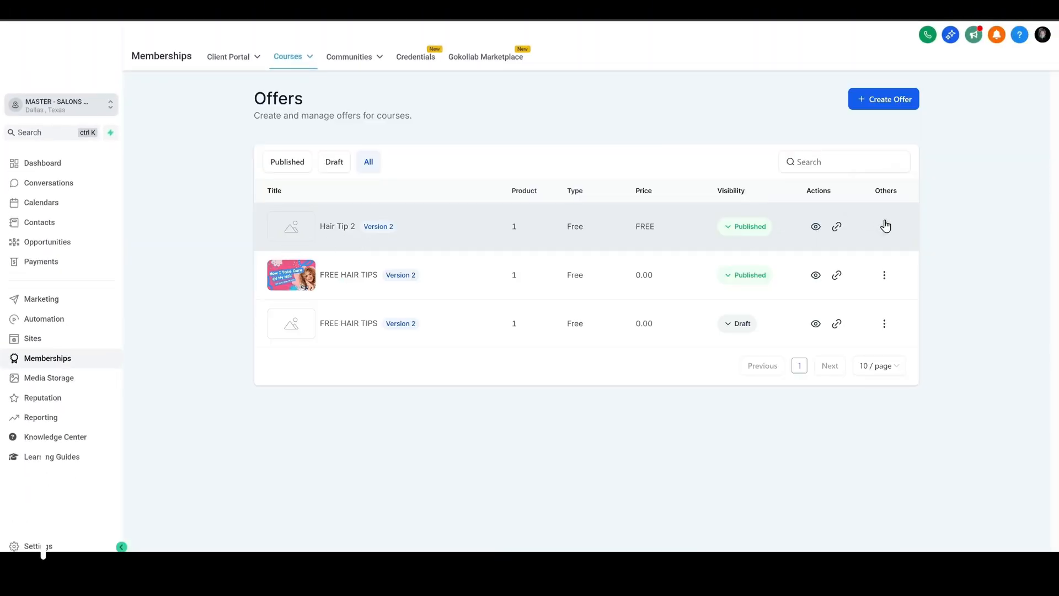
left_click(886, 226)
left_click(881, 202)
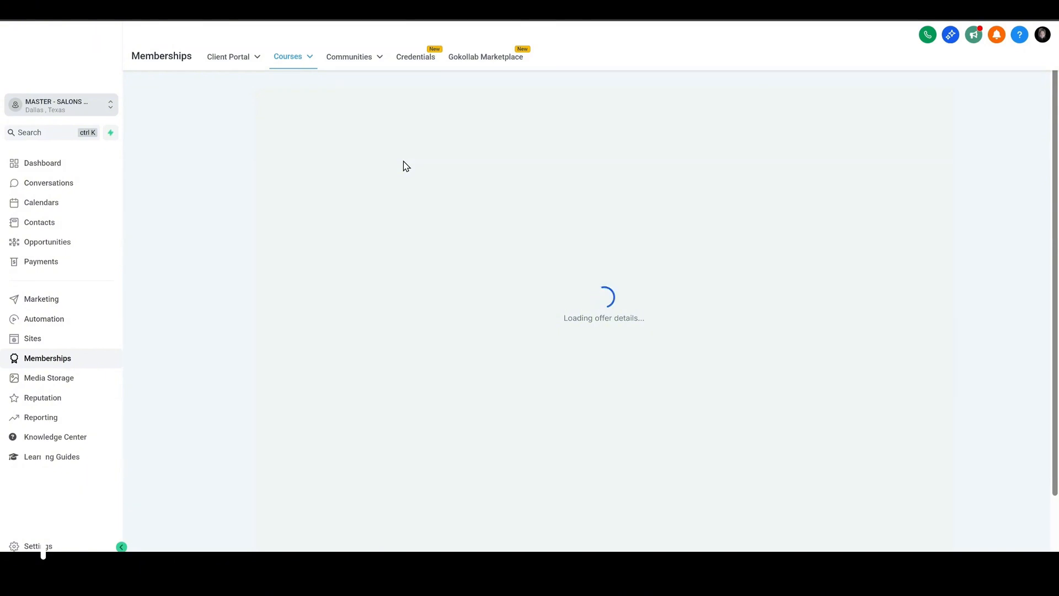
left_click(371, 272)
type("- OFFER")
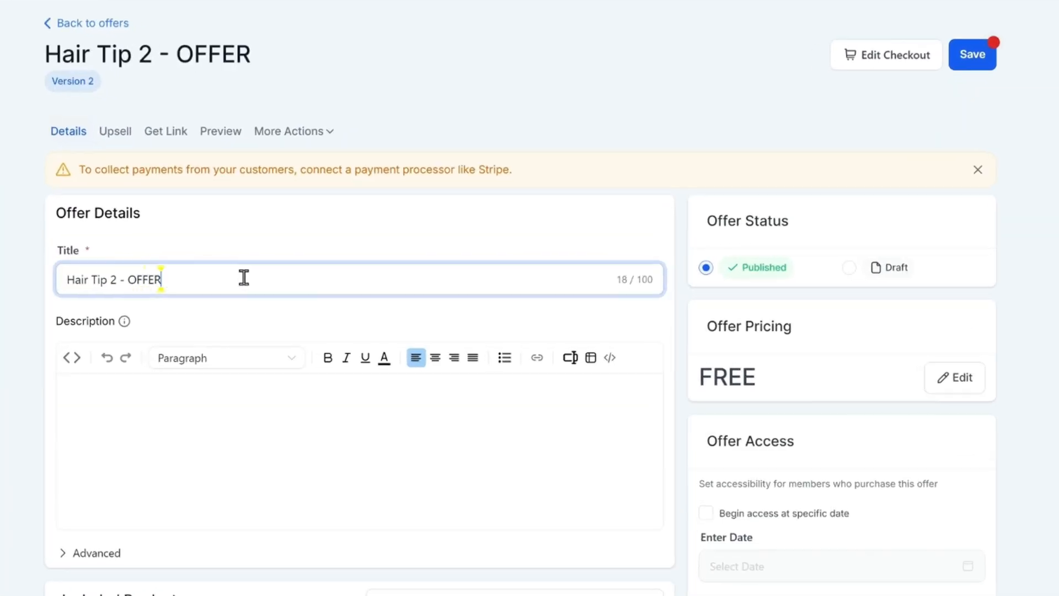
Save the retitled Hair Tip 2 - OFFER offer and return to the offers list.
left_click_drag(44, 61, 234, 283)
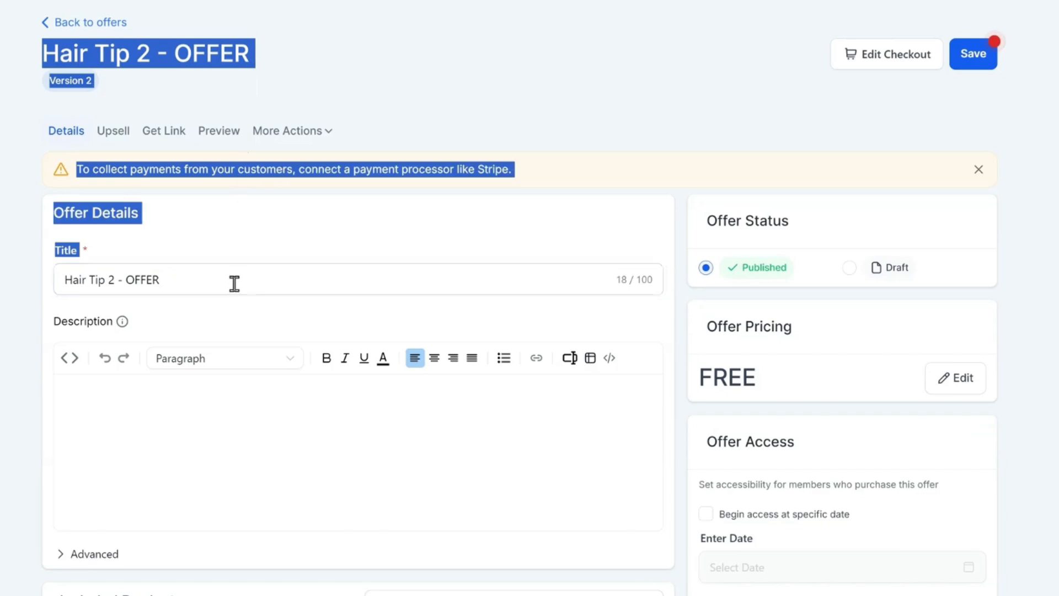
left_click(975, 64)
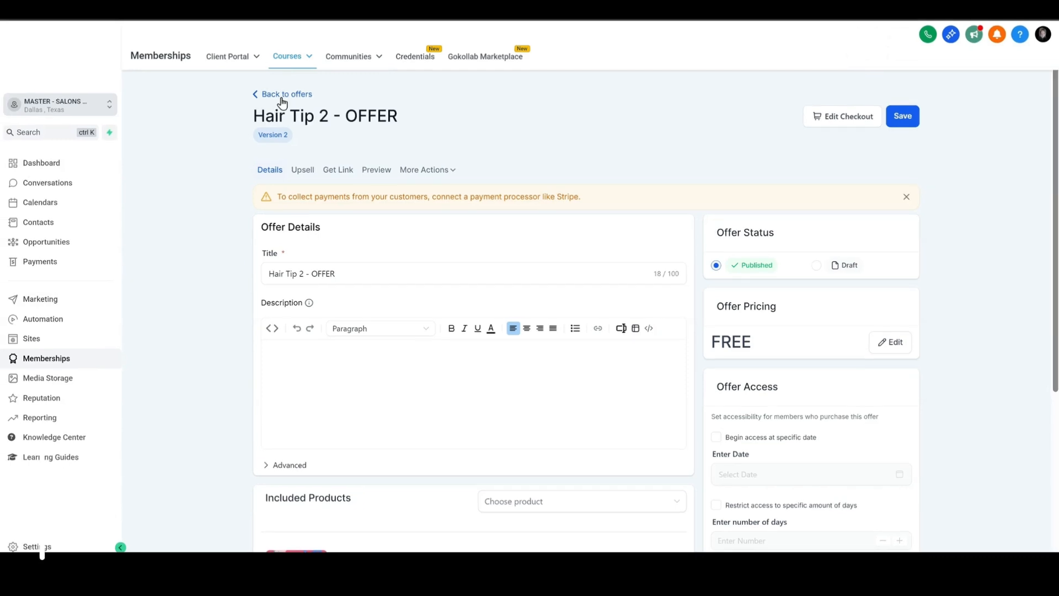
left_click(75, 22)
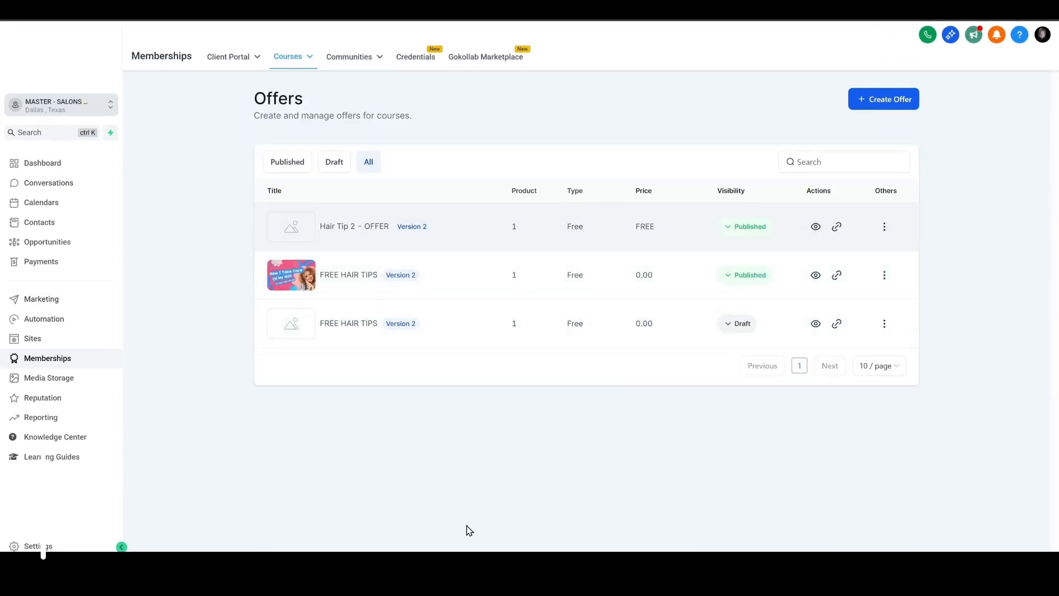
Open the HAIR CLUB community group from the Memberships area and view its learning courses.
mouse_move(351, 60)
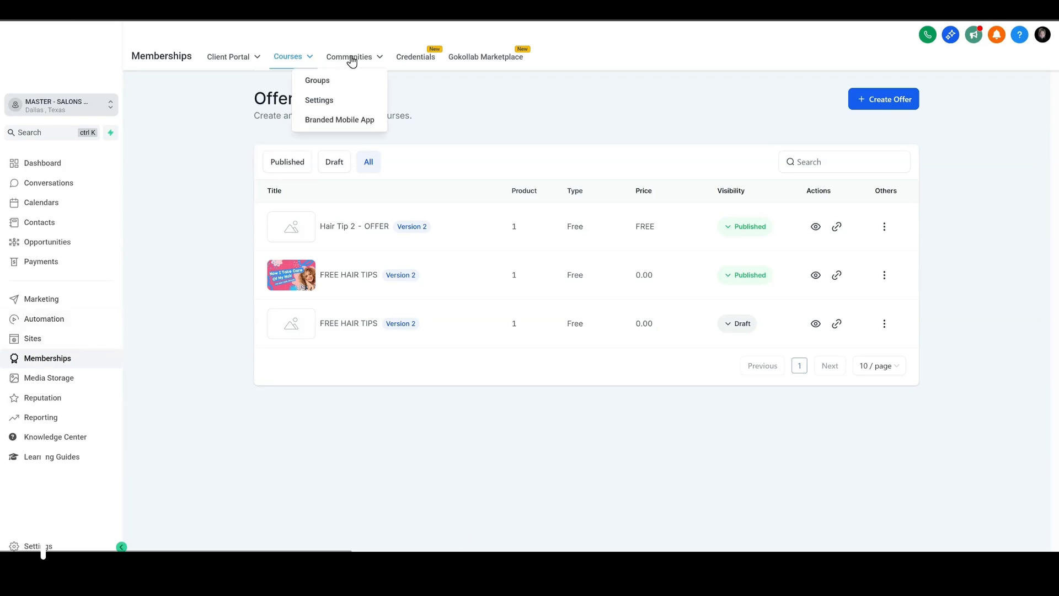
left_click(342, 82)
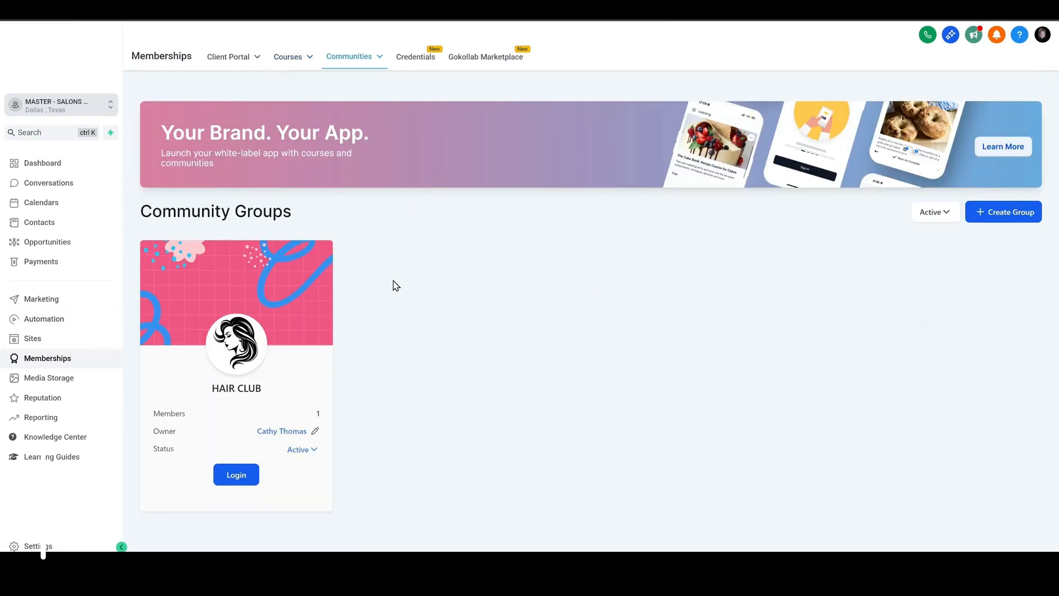
left_click(237, 476)
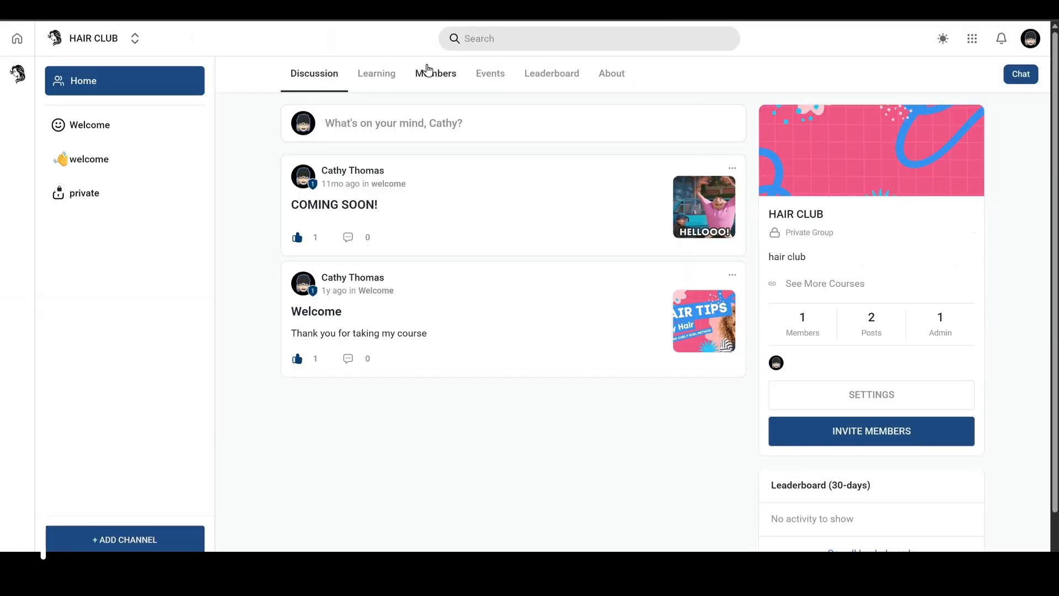
left_click(374, 79)
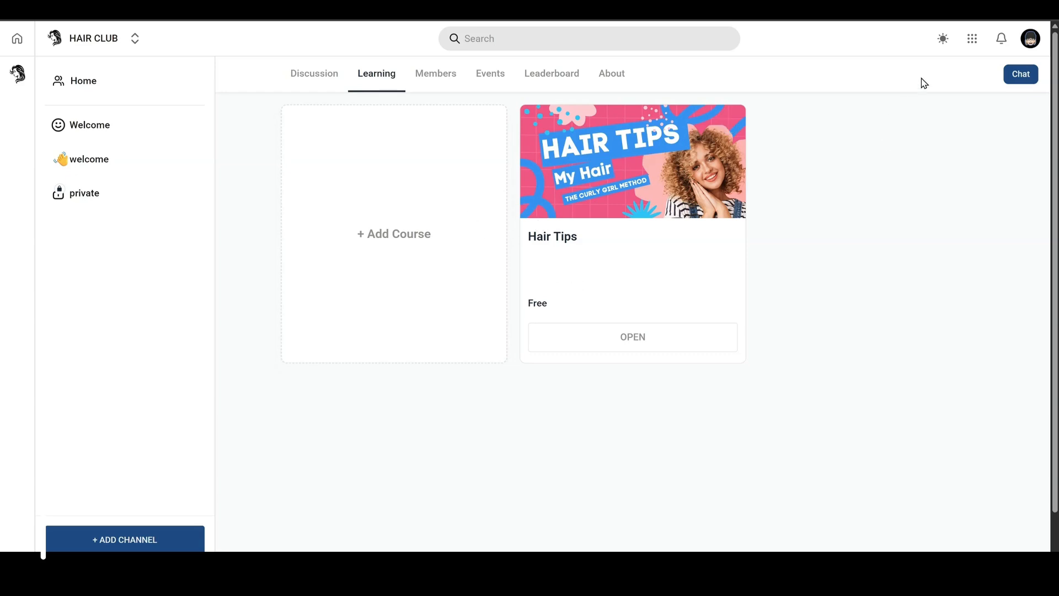
Compare the client portal's course library with HAIR CLUB's learning courses by switching between the courses and communities views.
left_click(970, 49)
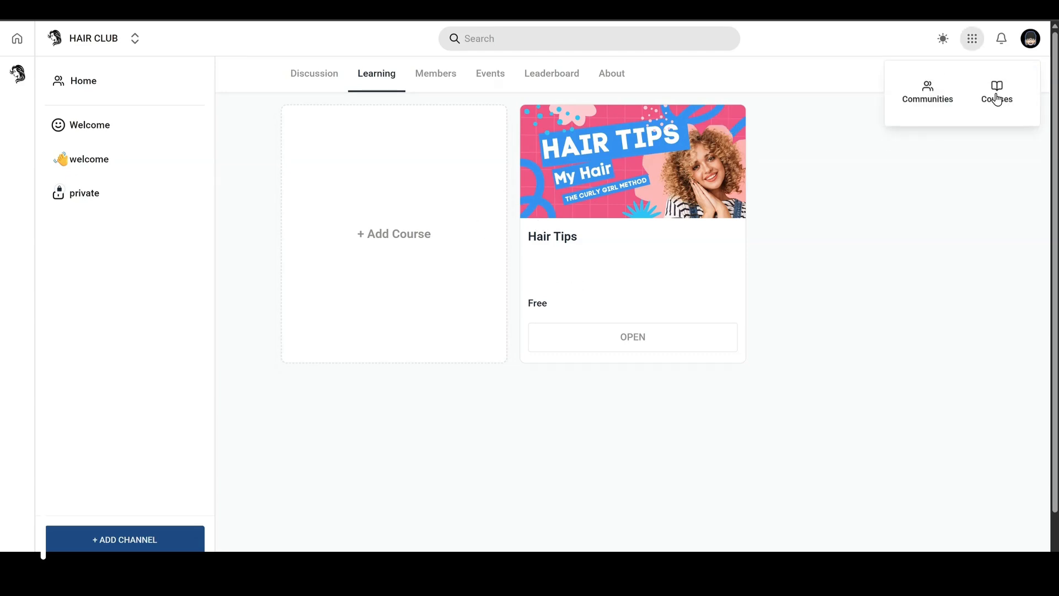
left_click(998, 99)
left_click(970, 41)
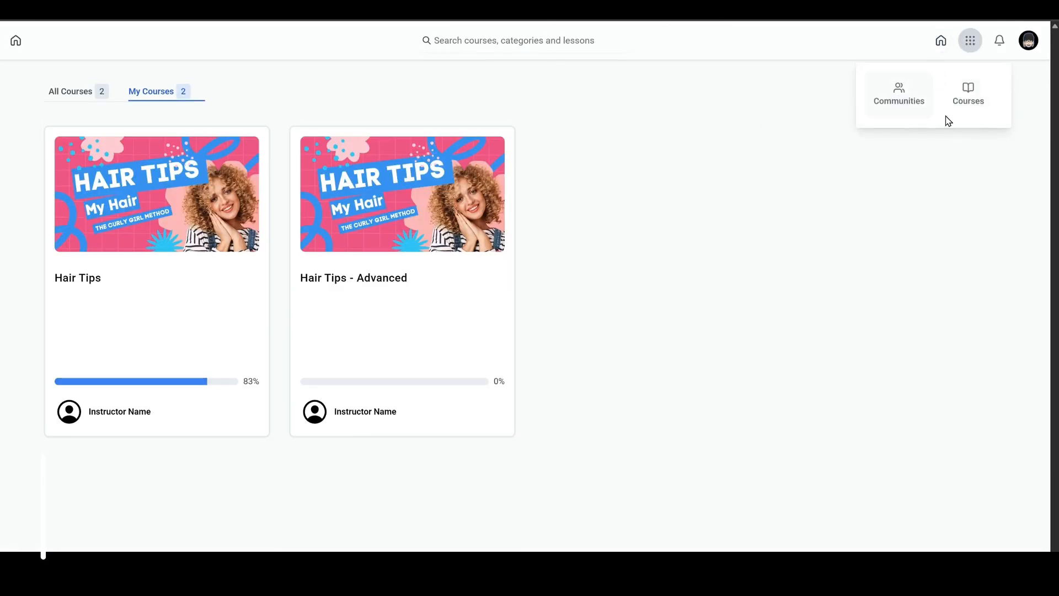
left_click(932, 105)
left_click(380, 81)
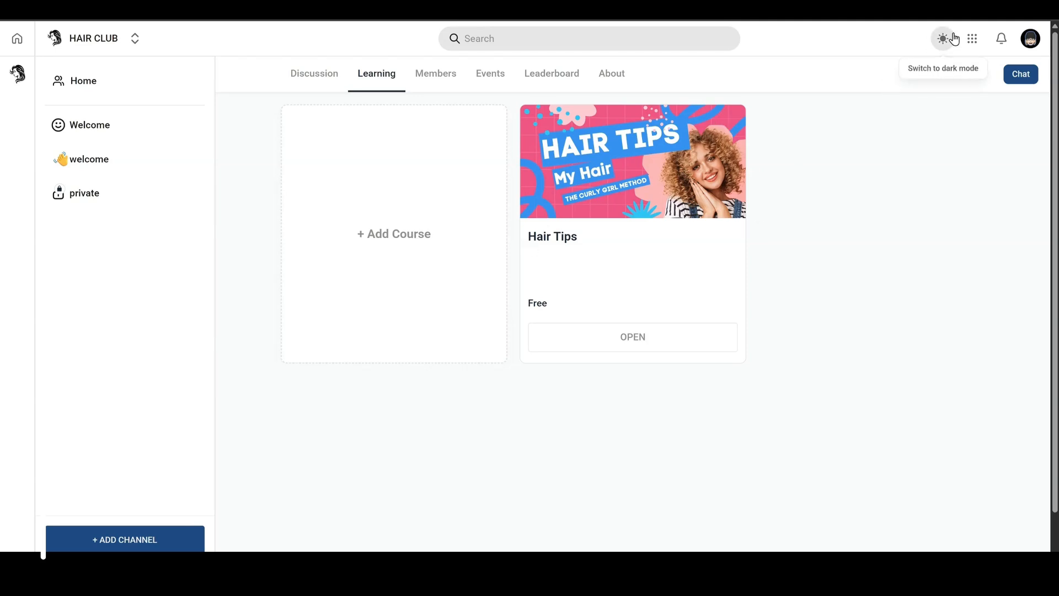
left_click(972, 41)
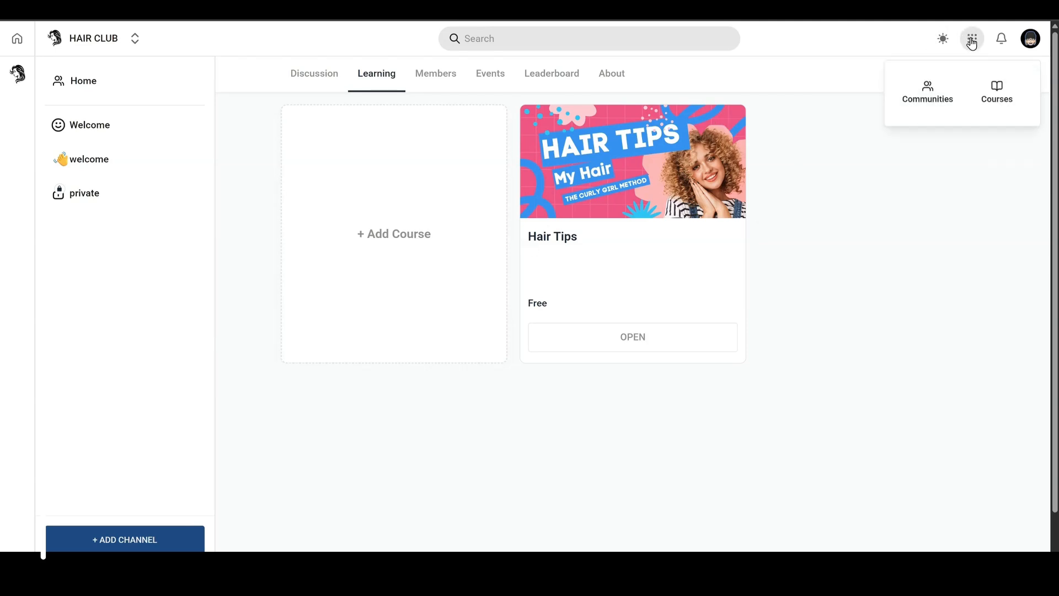
left_click(997, 95)
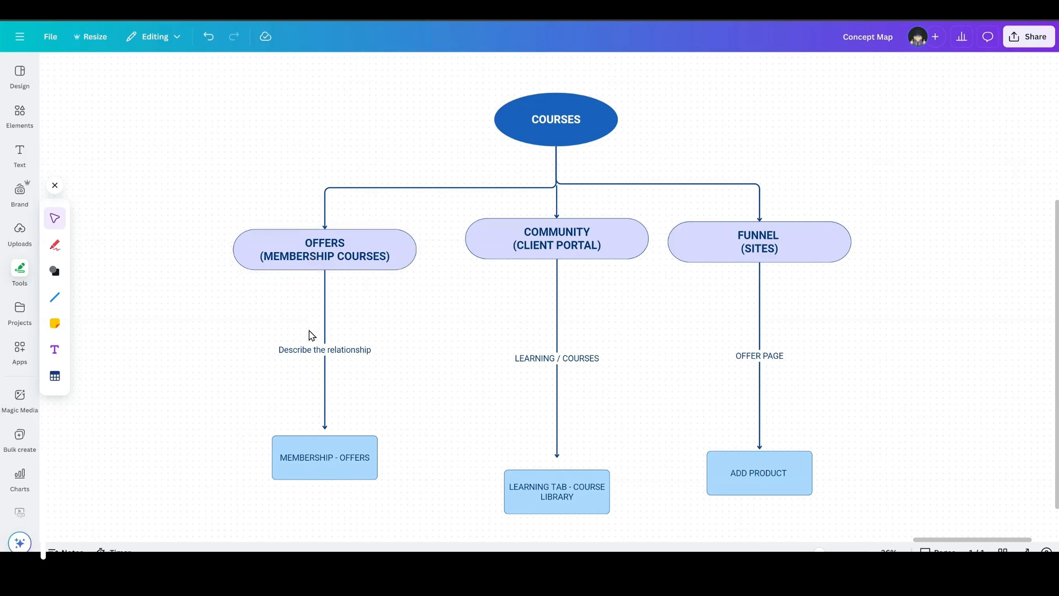
In the Canva concept map, relabel the connector between OFFERS and MEMBERSHIP - OFFERS as CONTACT - & LIBRARY.
double_click(325, 349)
type("CONTACT - & LIBRARY")
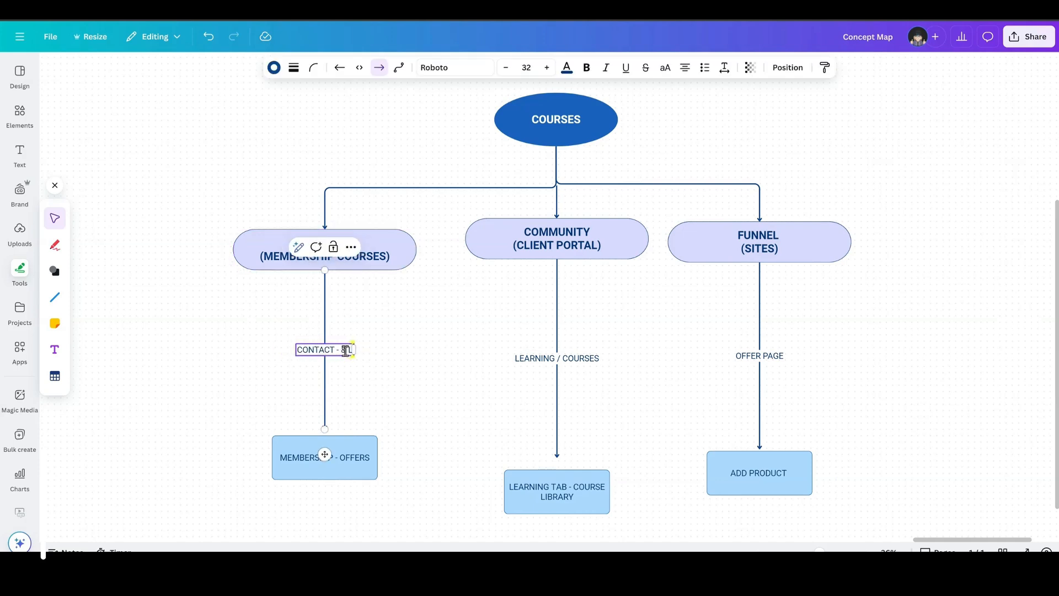